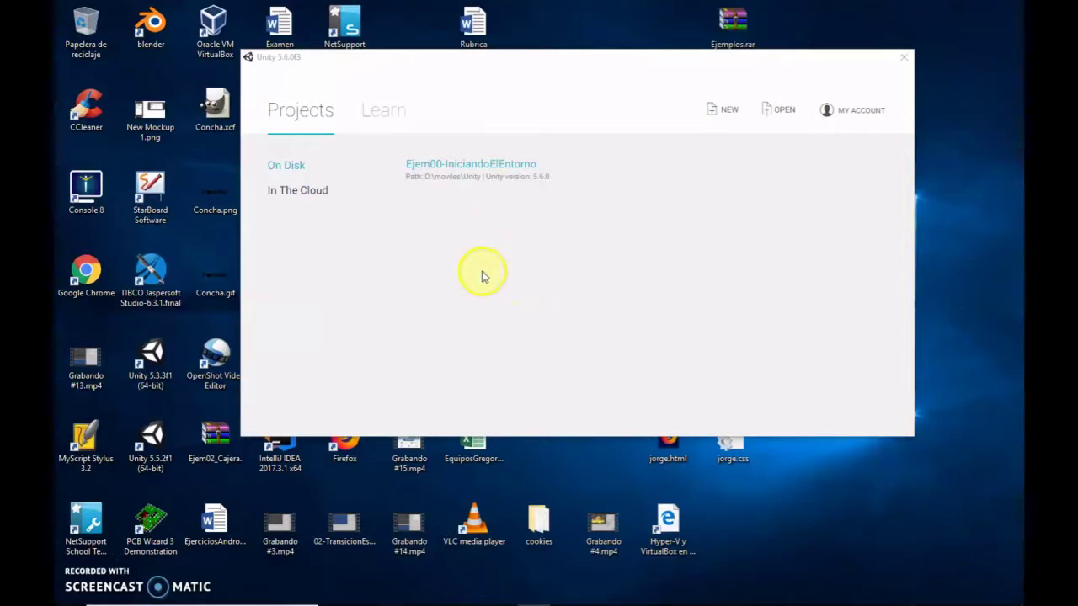
# - Create a new 2D project in Unity Hub and start replacing the default project name
pyautogui.click(723, 116)
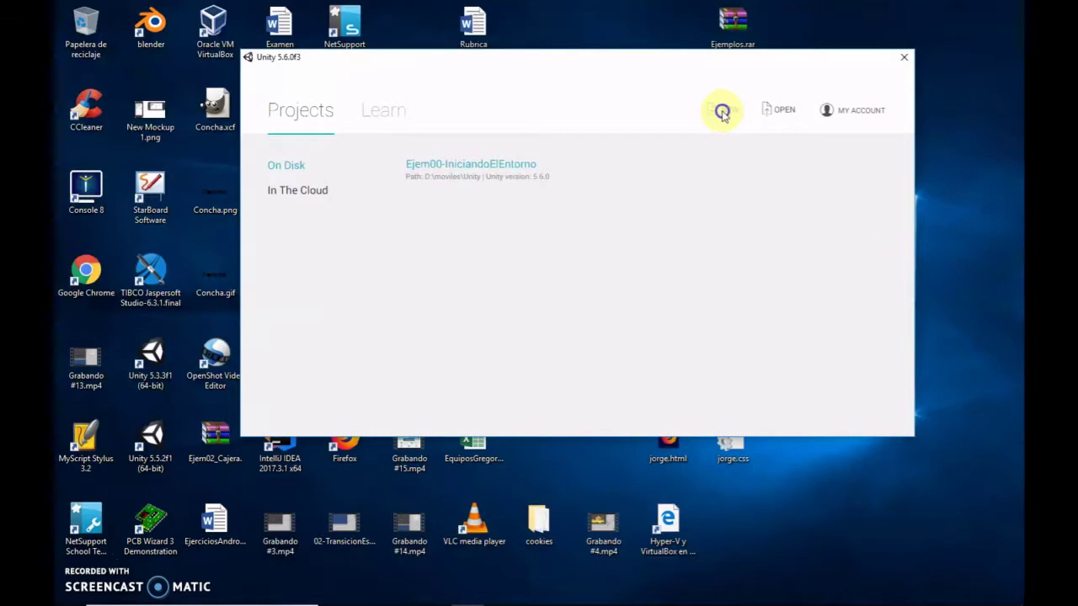
pyautogui.click(723, 116)
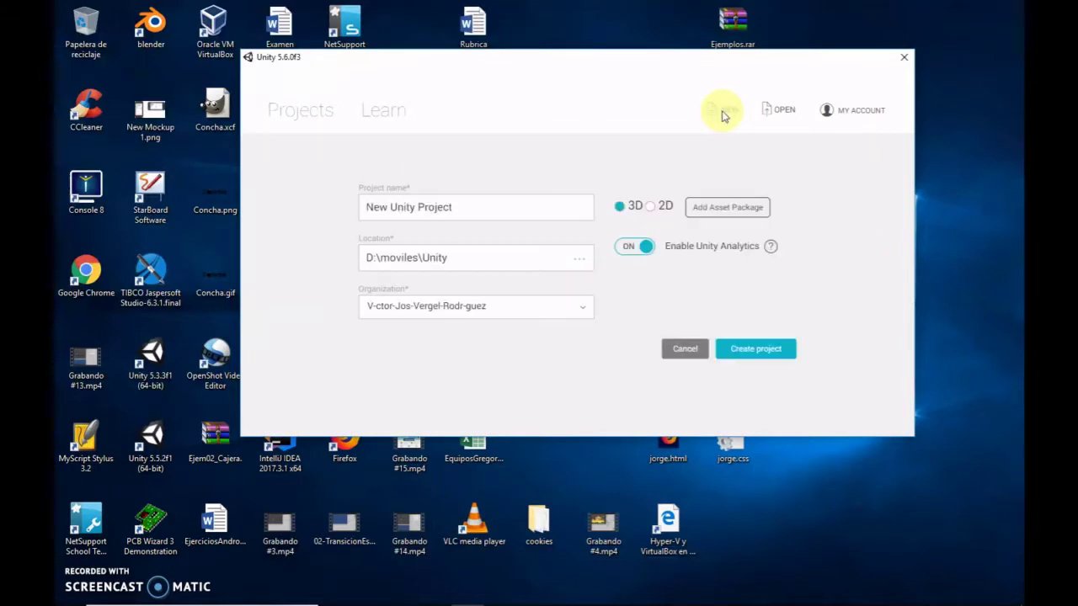
pyautogui.click(664, 209)
pyautogui.moveTo(590, 209); pyautogui.dragTo(270, 196)
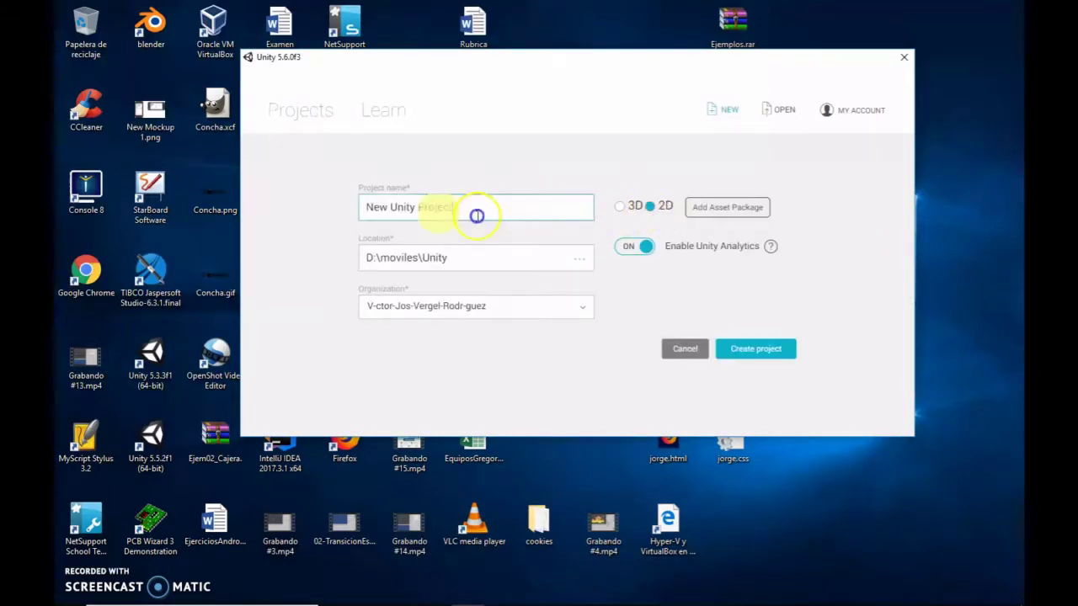
pyautogui.write('E')
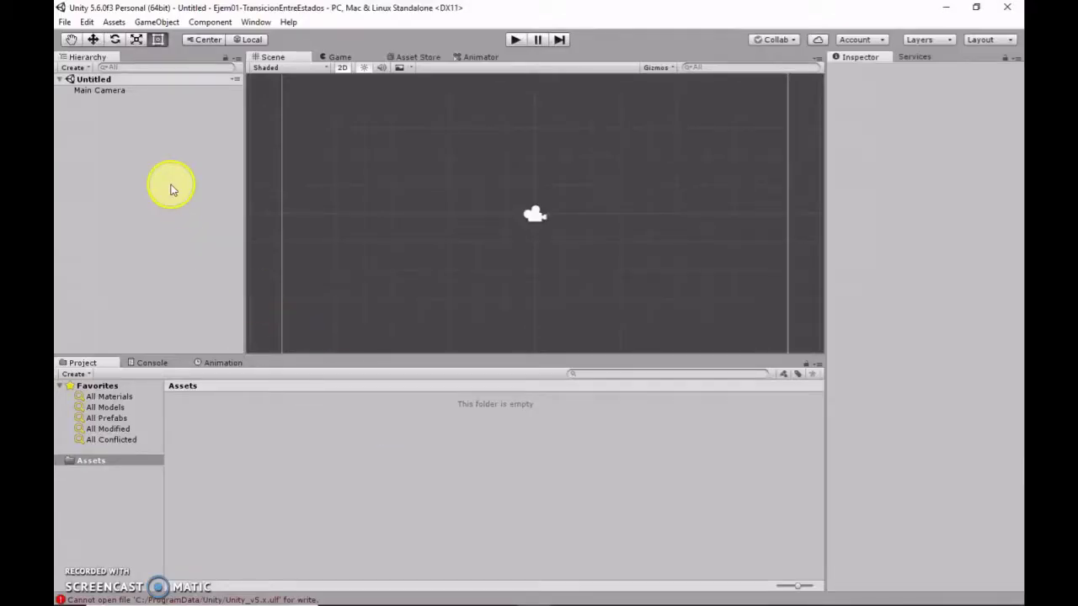
# - Add a 3D Sphere object to the scene from the Hierarchy
pyautogui.rightClick(86, 107)
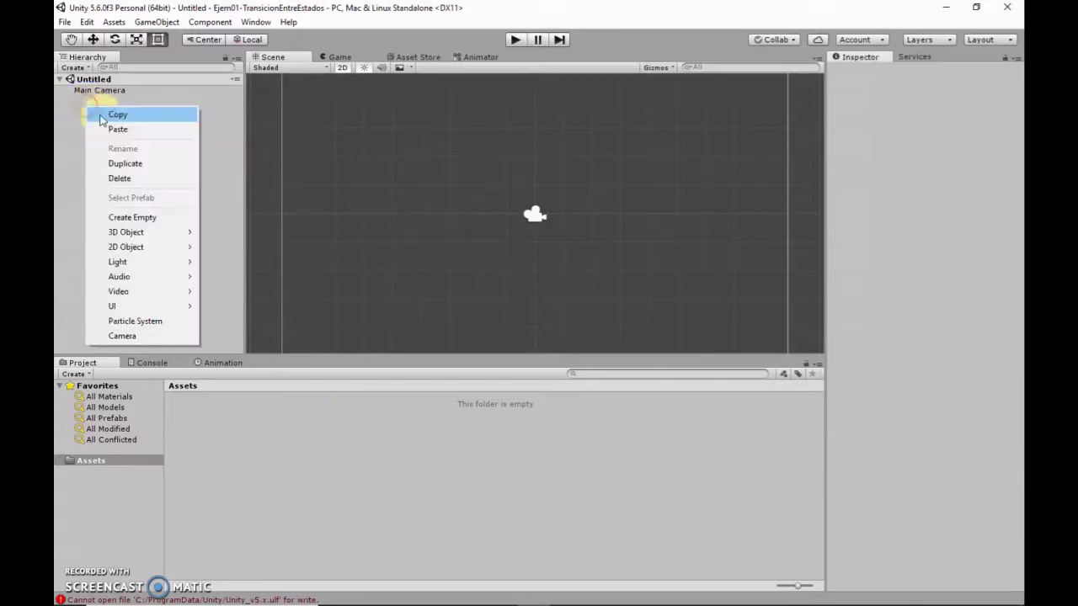
pyautogui.moveTo(149, 247)
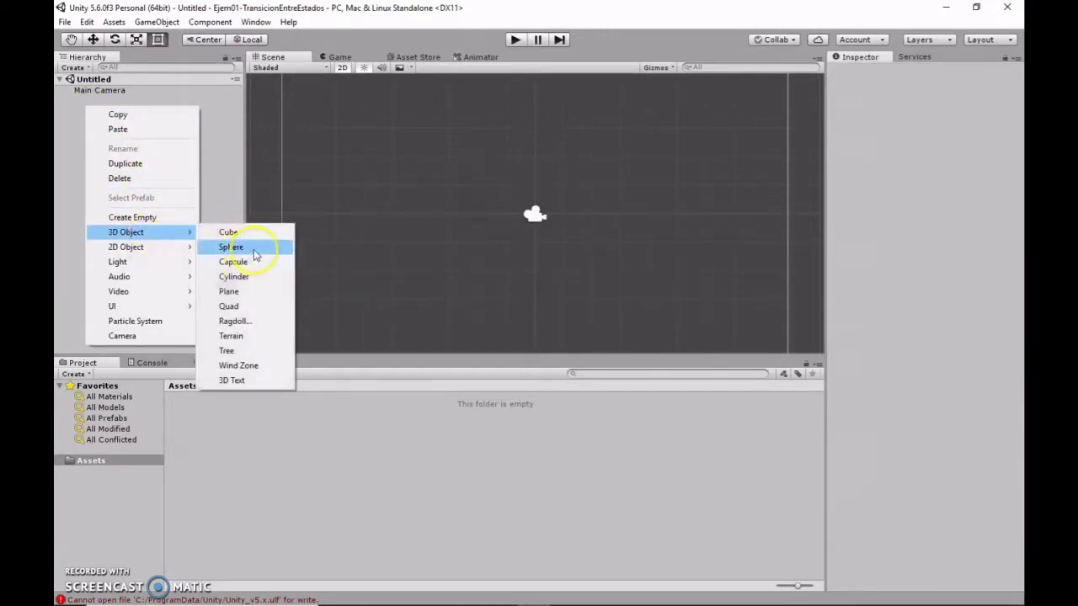
pyautogui.click(253, 252)
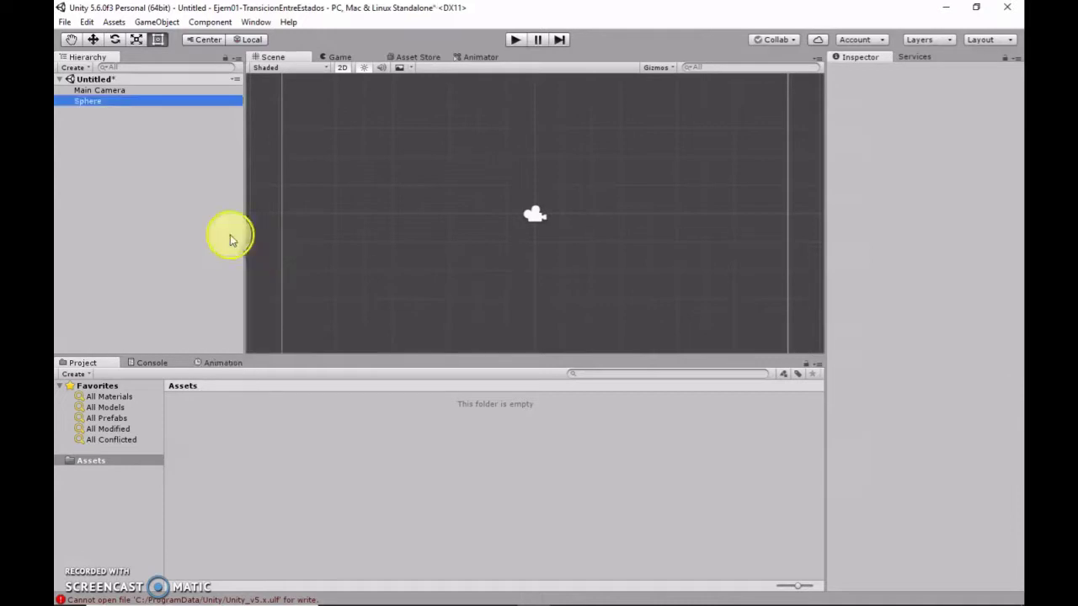
# - Rename the sphere to pelota
pyautogui.click(100, 105)
pyautogui.doubleClick(101, 106)
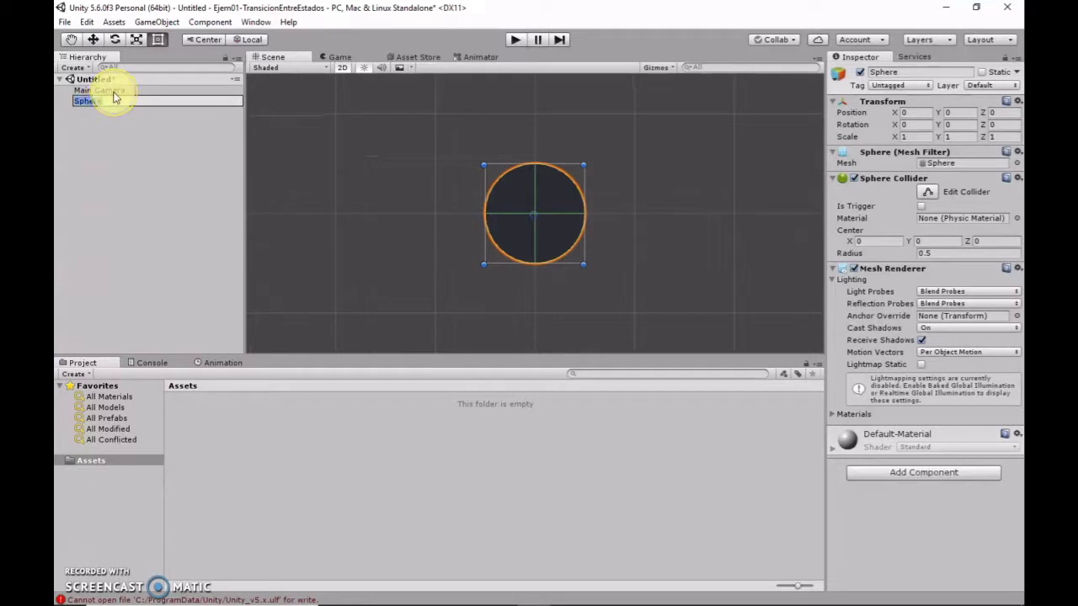
pyautogui.write('pelota')
pyautogui.press('Return')
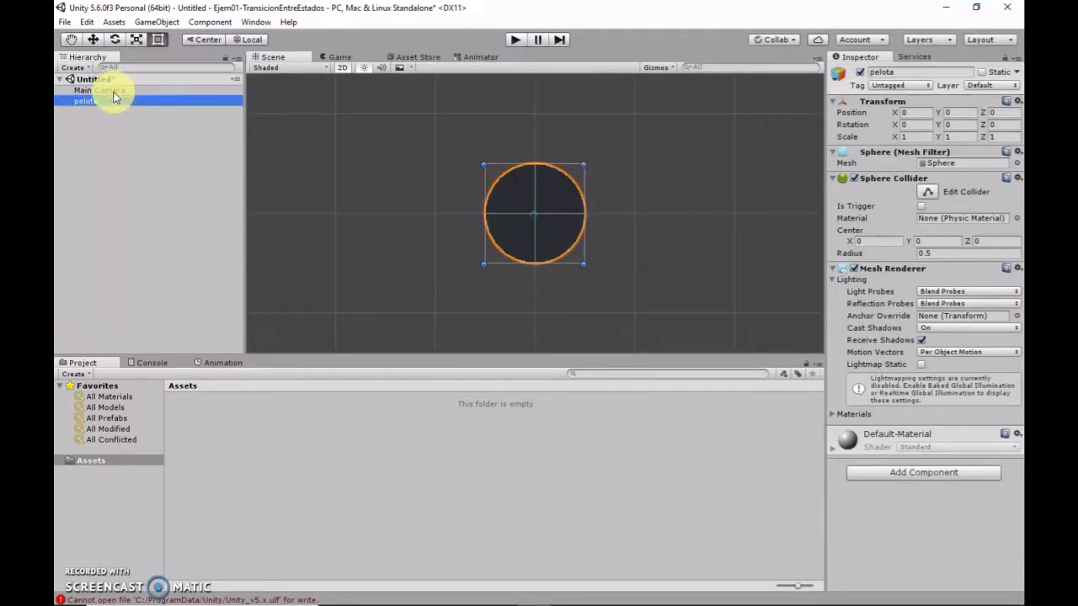
pyautogui.click(135, 182)
# - Create a folder named scripts in Assets
pyautogui.rightClick(193, 439)
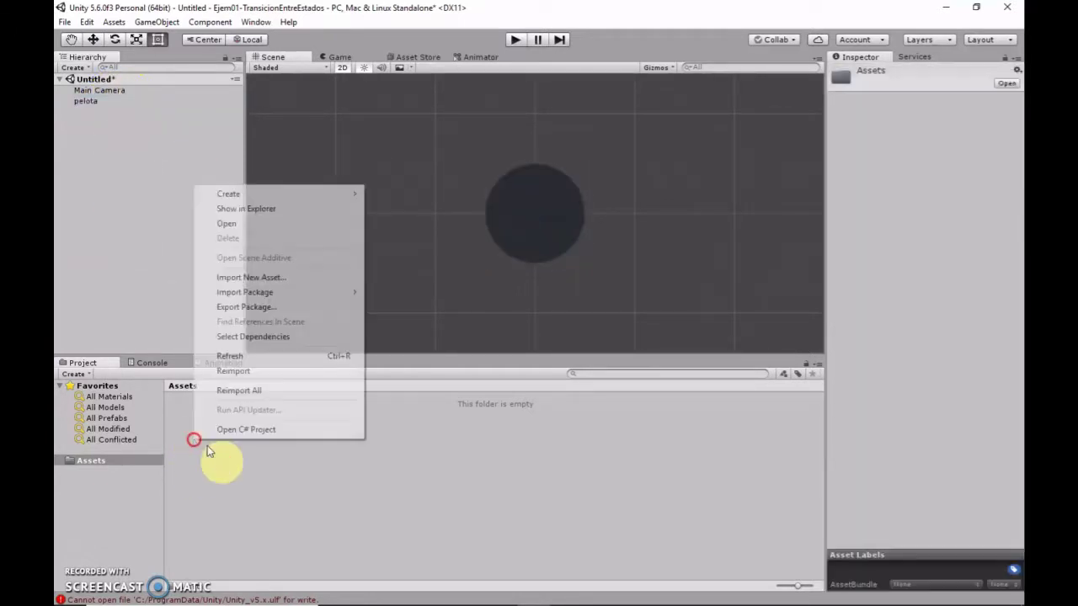
pyautogui.moveTo(290, 194)
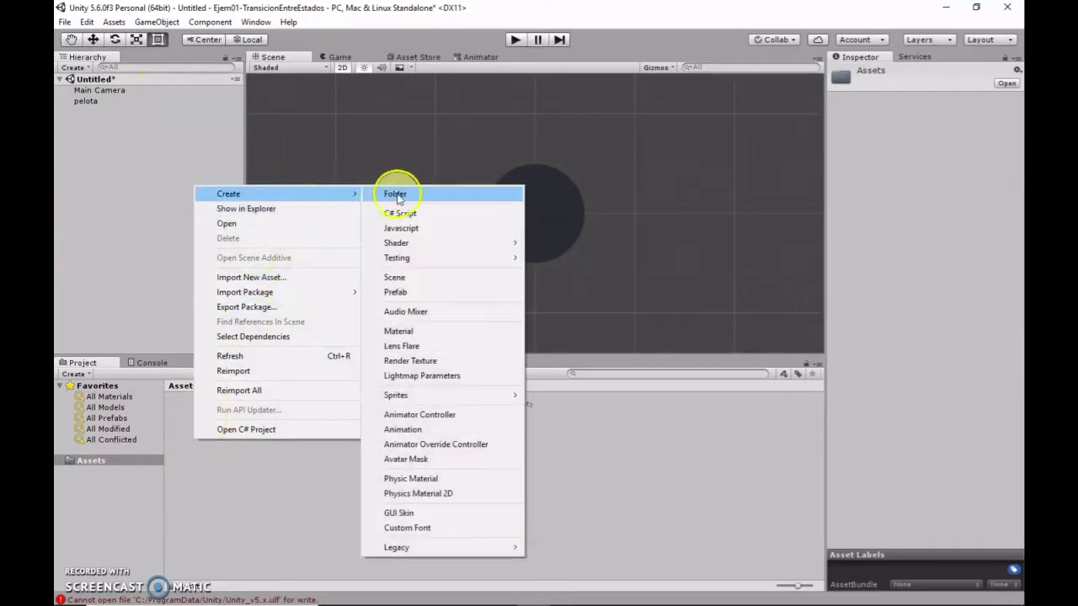
pyautogui.click(428, 194)
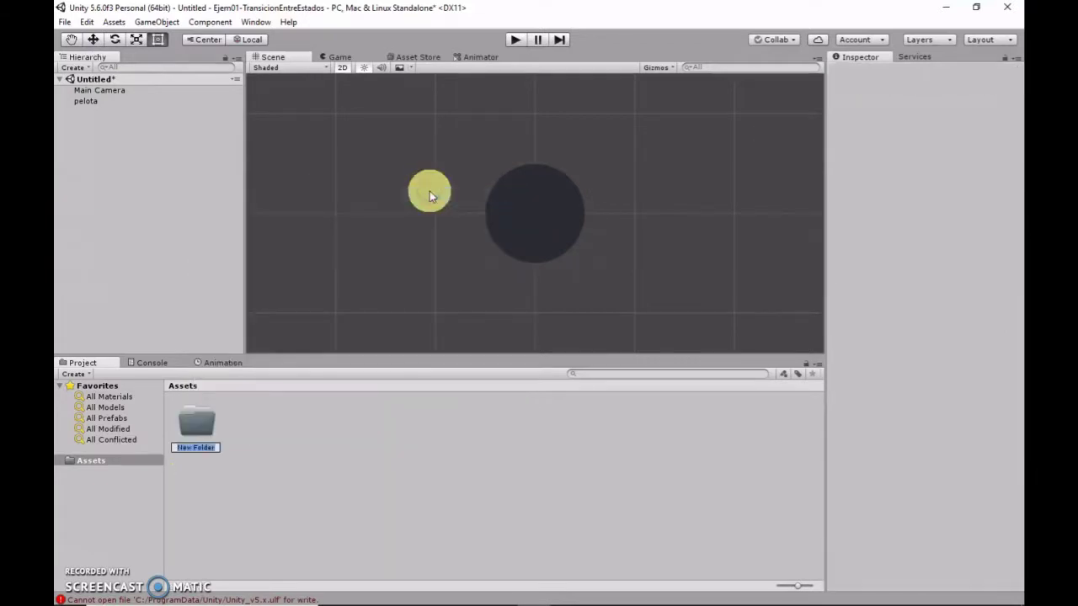
pyautogui.write('scripts')
pyautogui.press('Return')
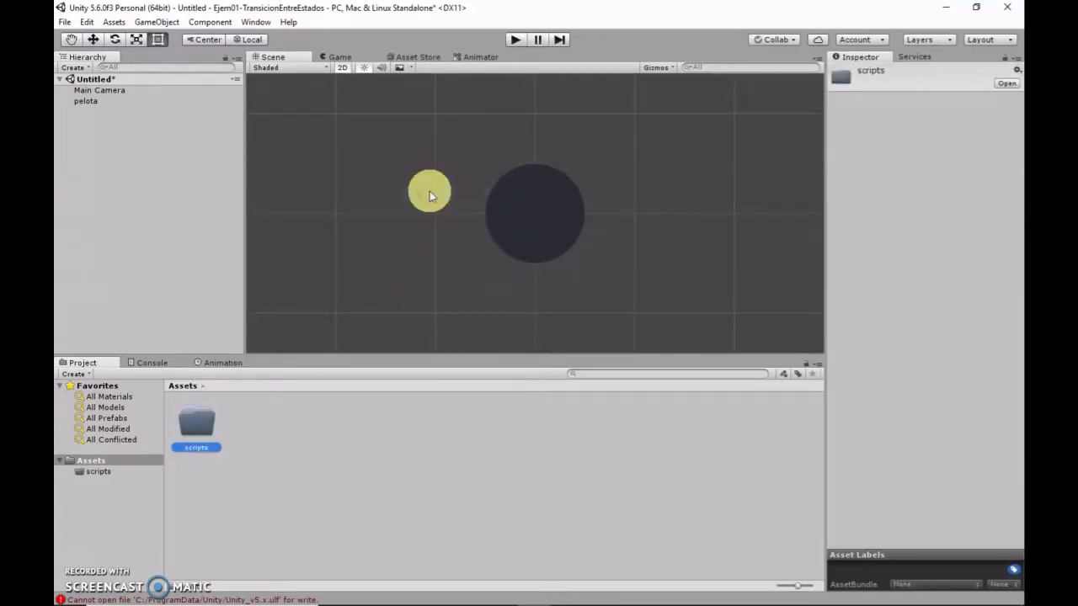
# - Create a second folder named animaciones in Assets
pyautogui.rightClick(332, 433)
pyautogui.moveTo(404, 188)
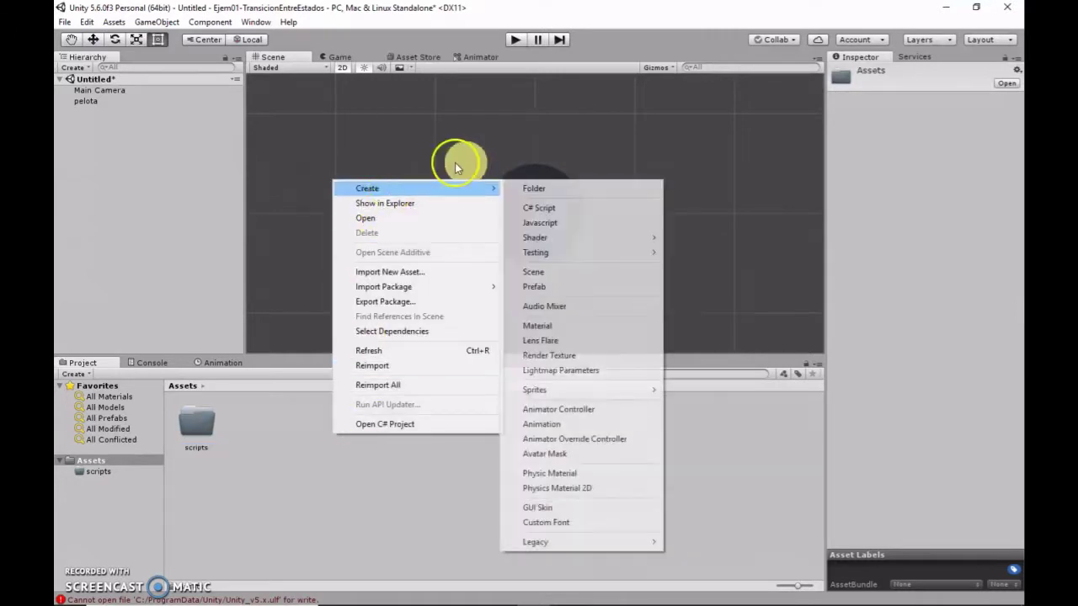
pyautogui.click(533, 191)
pyautogui.write('animaciones')
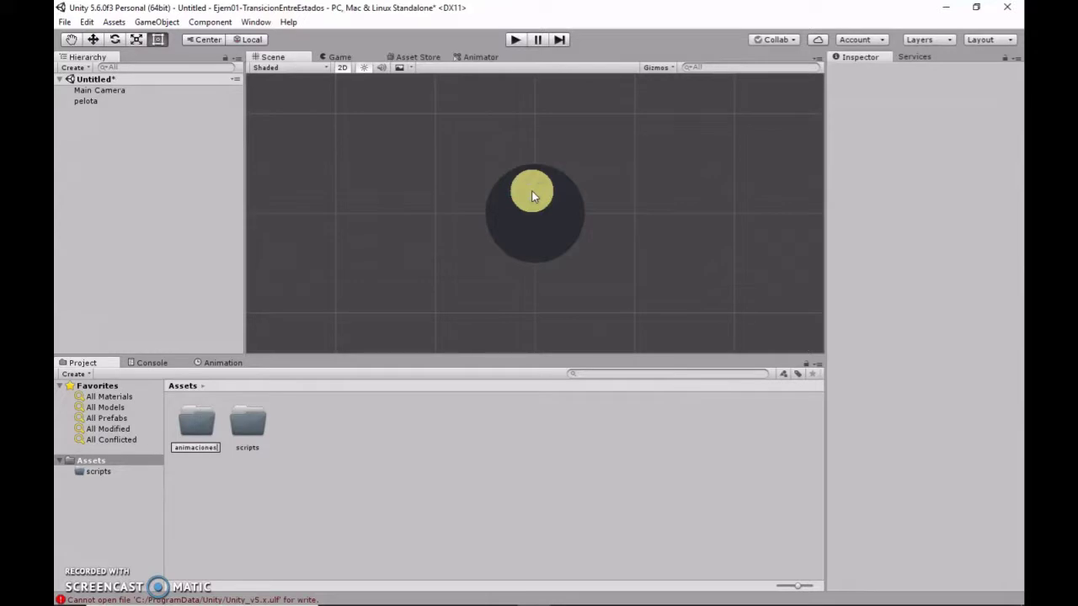
pyautogui.press('Return')
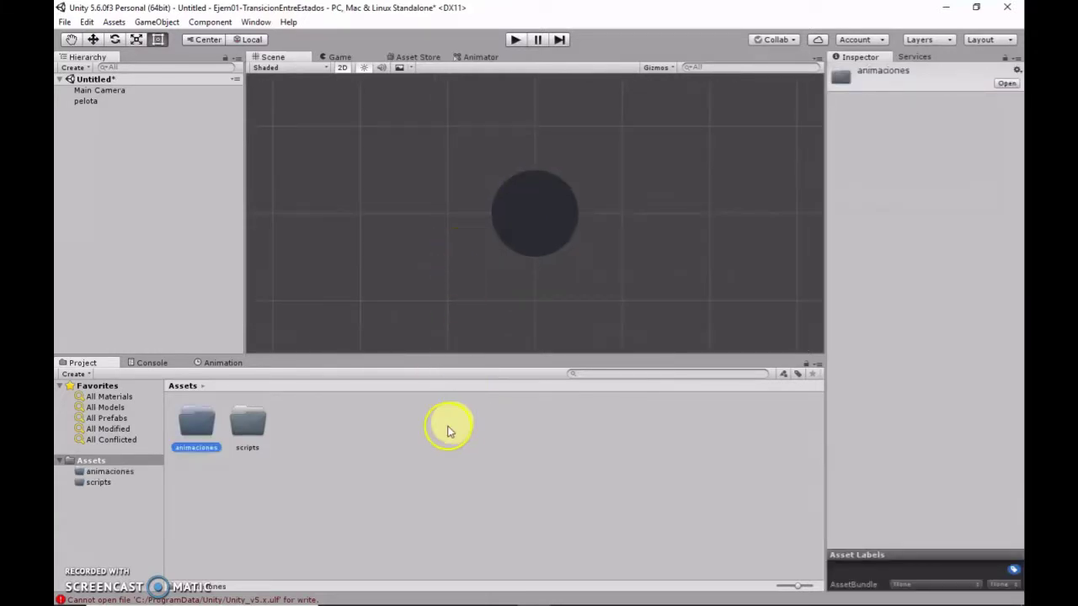
pyautogui.scroll(-2, 477, 294)
pyautogui.scroll(-3, 472, 293)
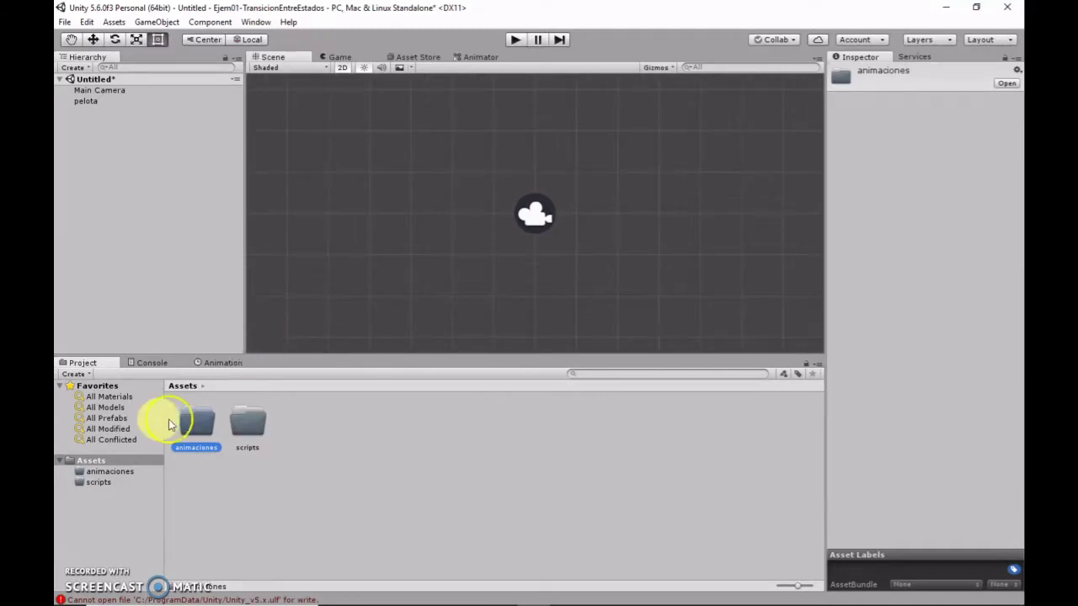
# - Open the Animation window with pelota selected and start creating a clip for it
pyautogui.click(247, 421)
pyautogui.click(220, 362)
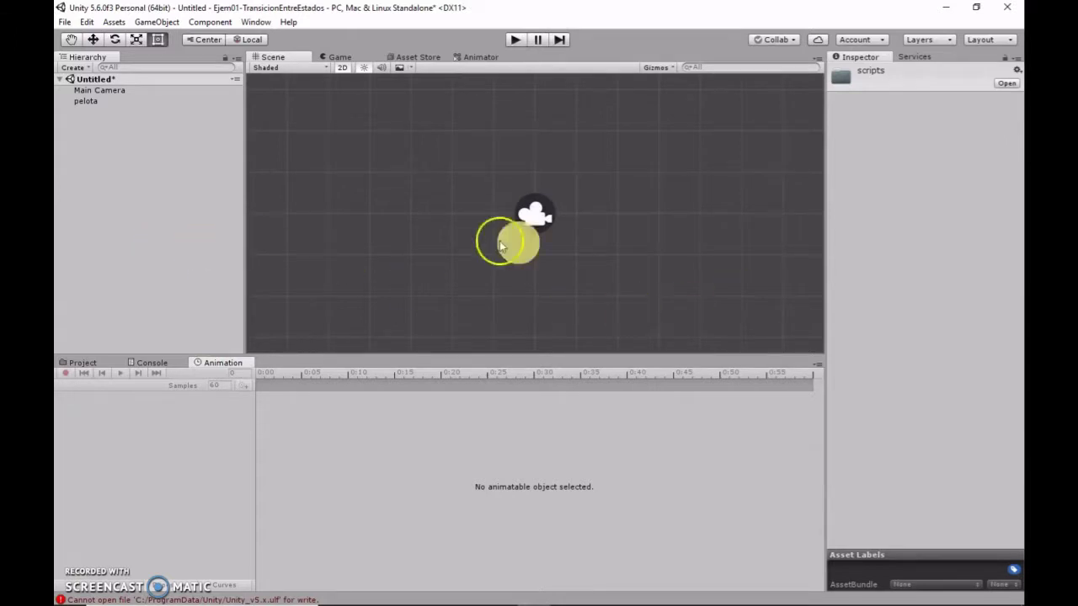
pyautogui.click(98, 103)
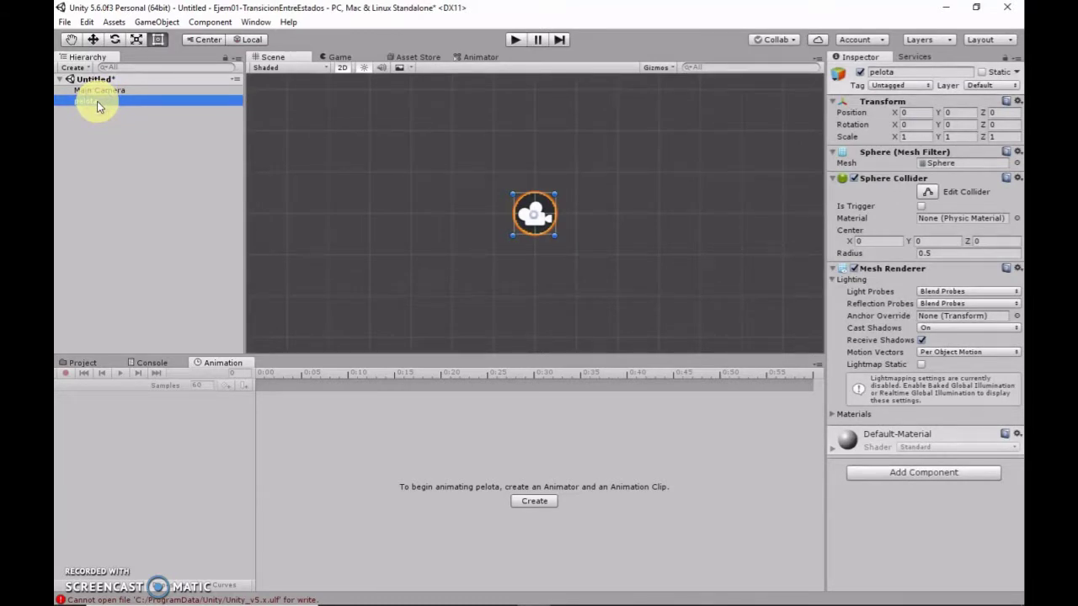
pyautogui.rightClick(91, 101)
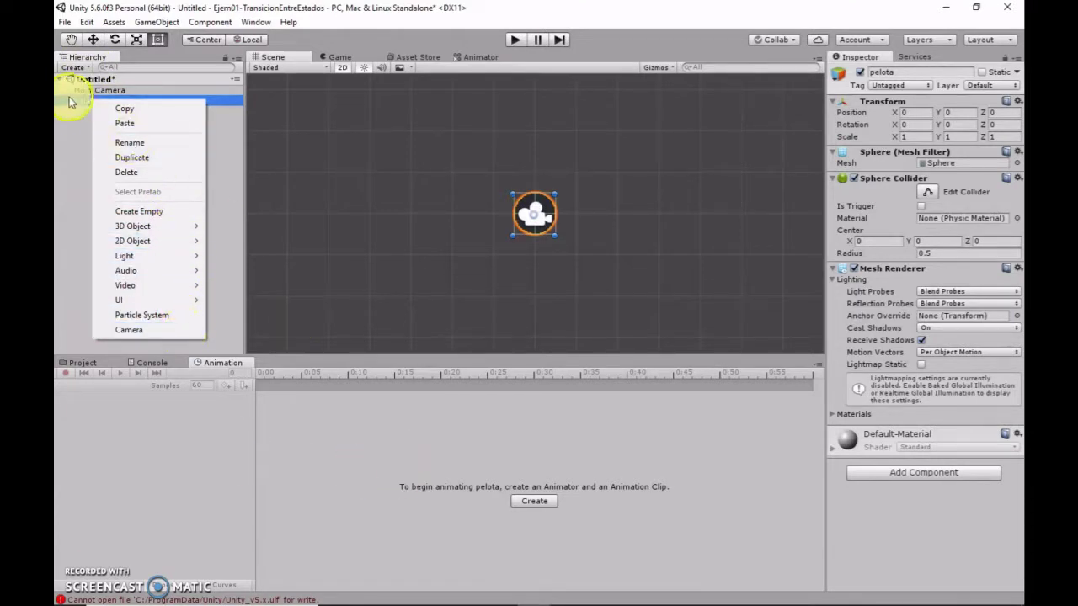
pyautogui.click(148, 136)
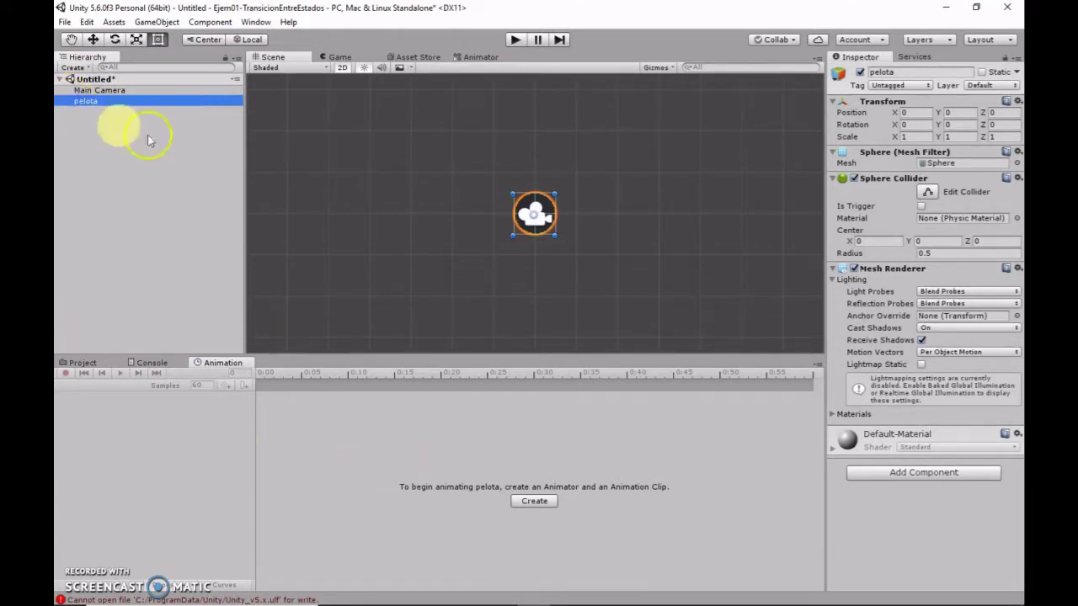
pyautogui.click(217, 364)
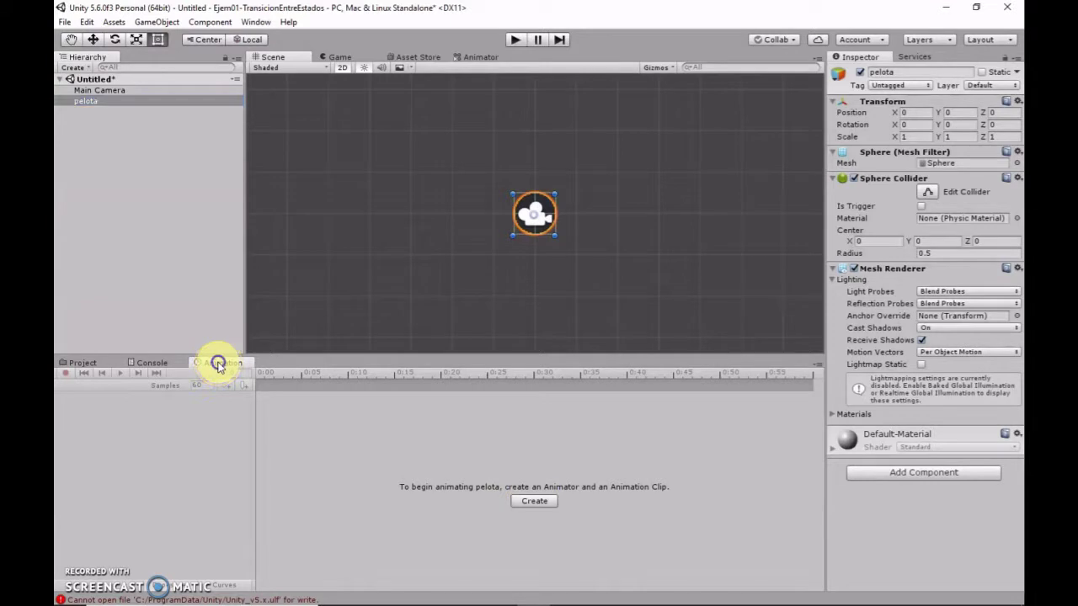
pyautogui.click(544, 504)
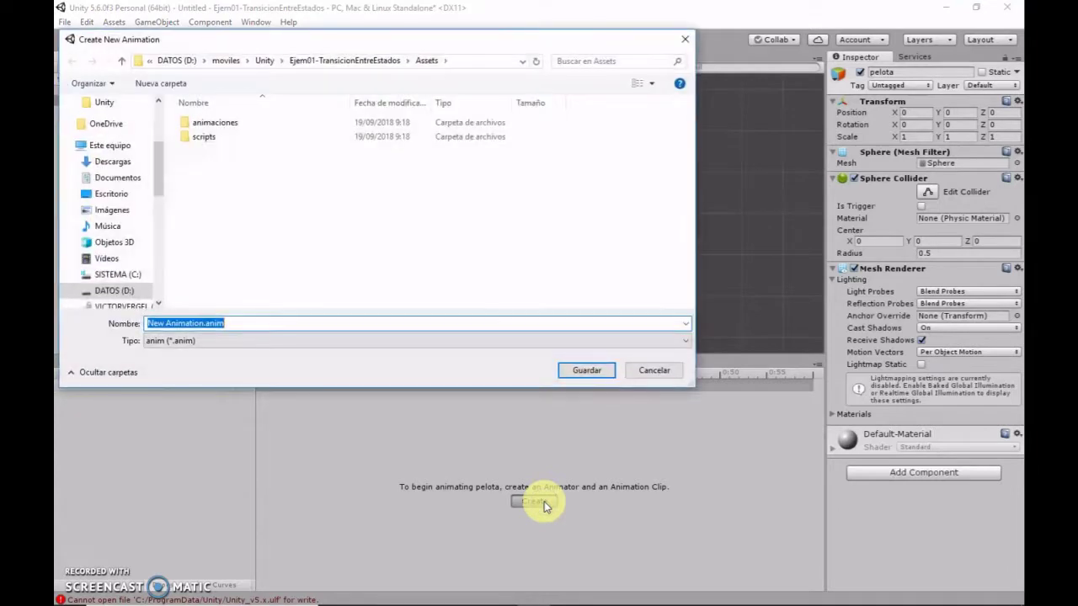
# - Save the new clip as MovePelotaVertical in the animaciones folder
pyautogui.doubleClick(215, 124)
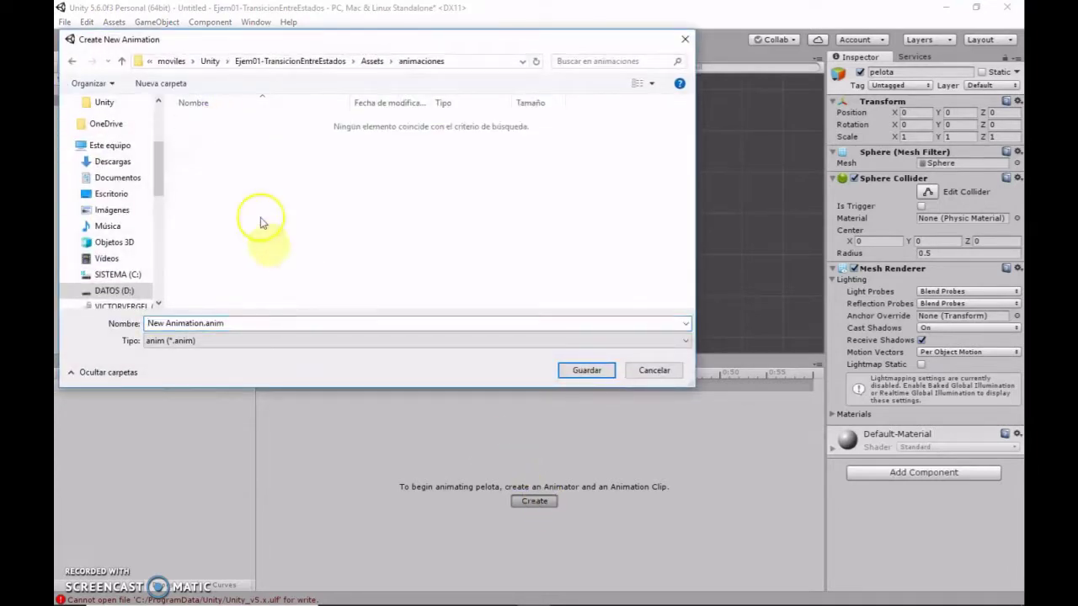
pyautogui.click(235, 324)
pyautogui.write('PelotaVertical')
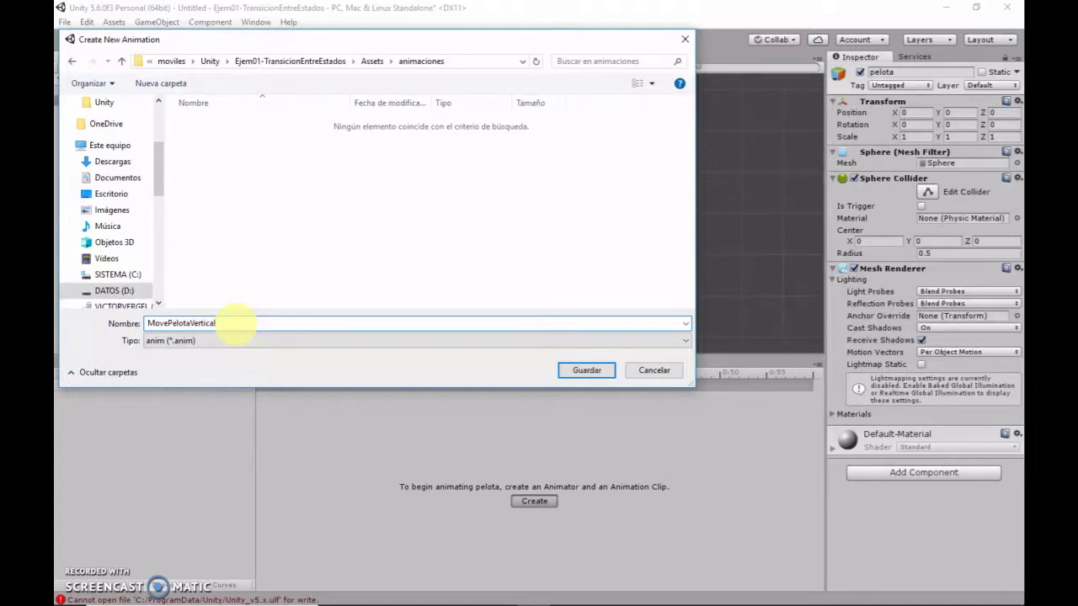
pyautogui.press('Return')
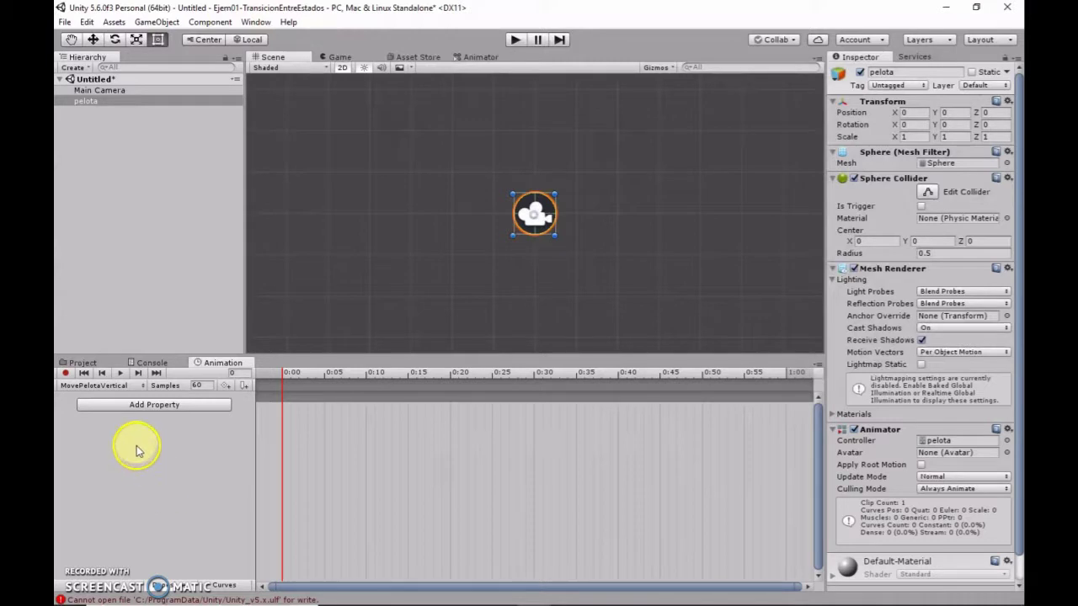
# - Add pelota's Transform Position to the clip, select Position.y, and move the playhead to about 0:30
pyautogui.click(127, 406)
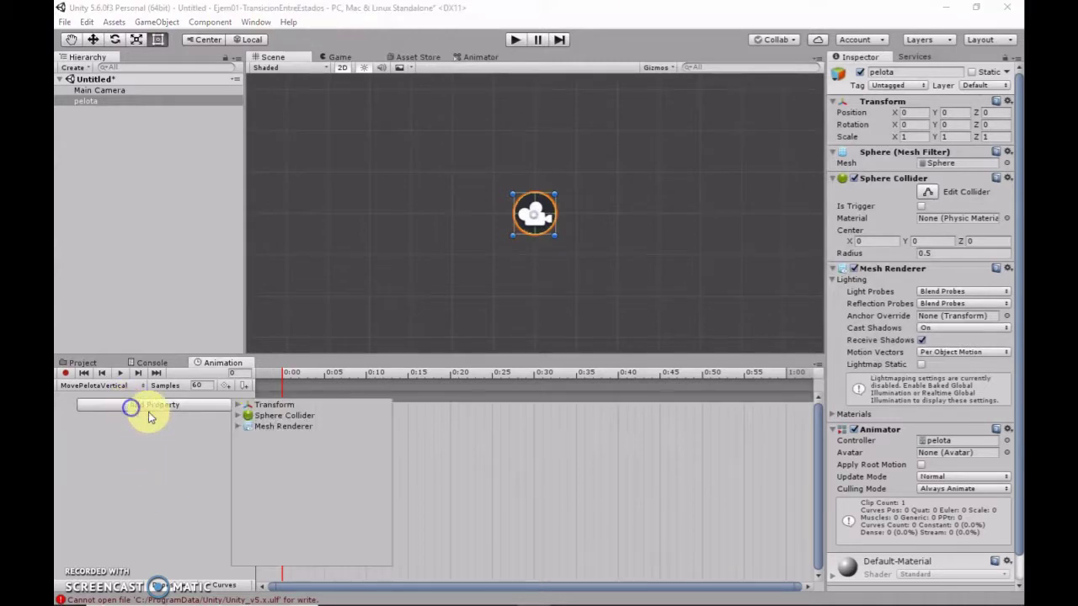
pyautogui.click(241, 405)
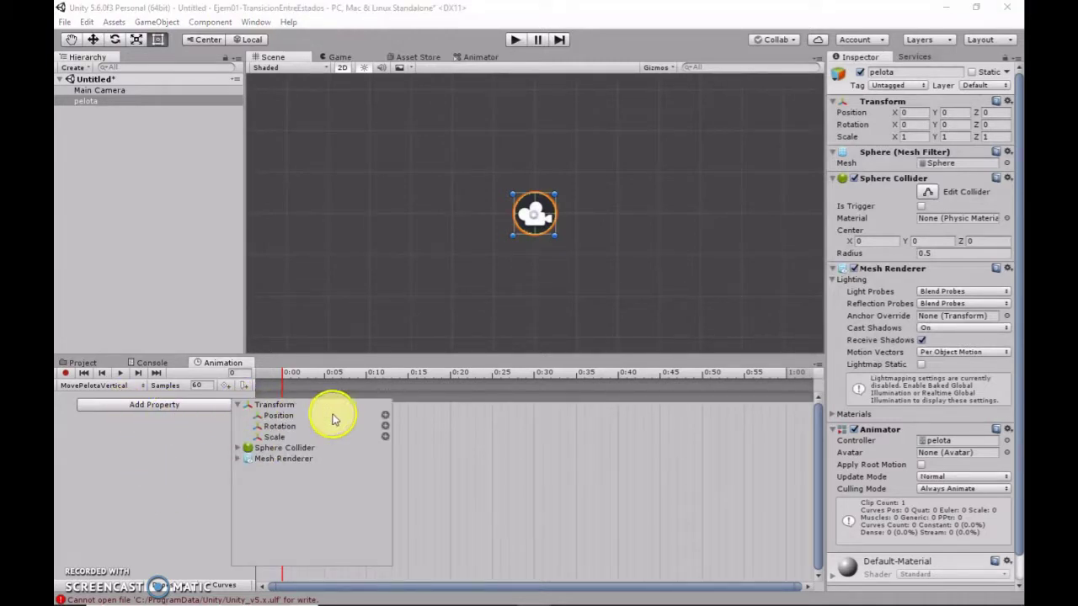
pyautogui.click(380, 418)
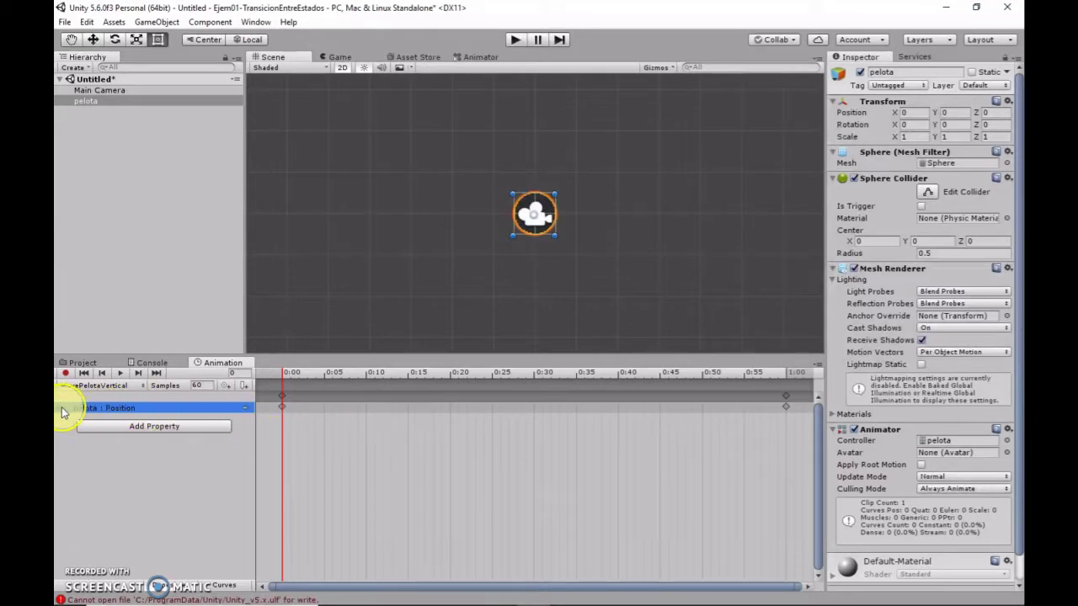
pyautogui.click(61, 410)
pyautogui.click(138, 428)
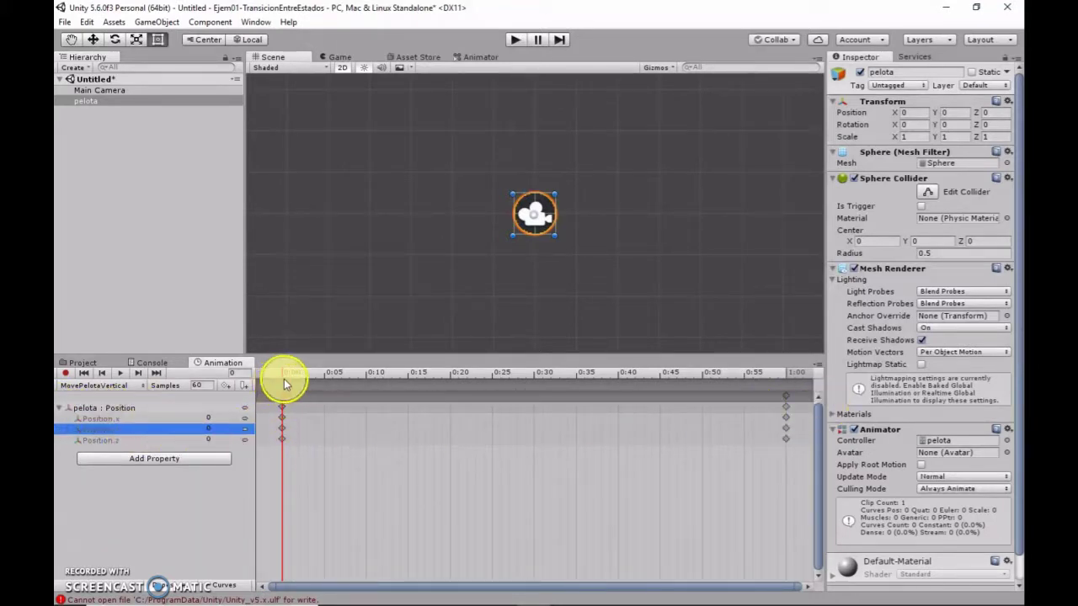
pyautogui.moveTo(285, 384); pyautogui.dragTo(534, 391)
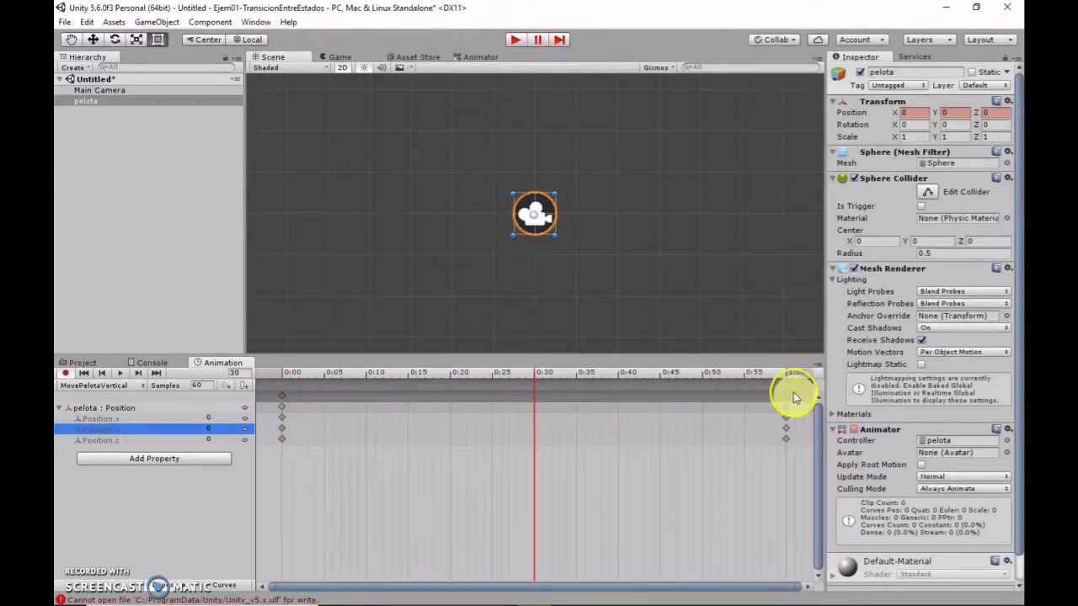
# - Set Position.y to 4 at 0:30
pyautogui.click(534, 434)
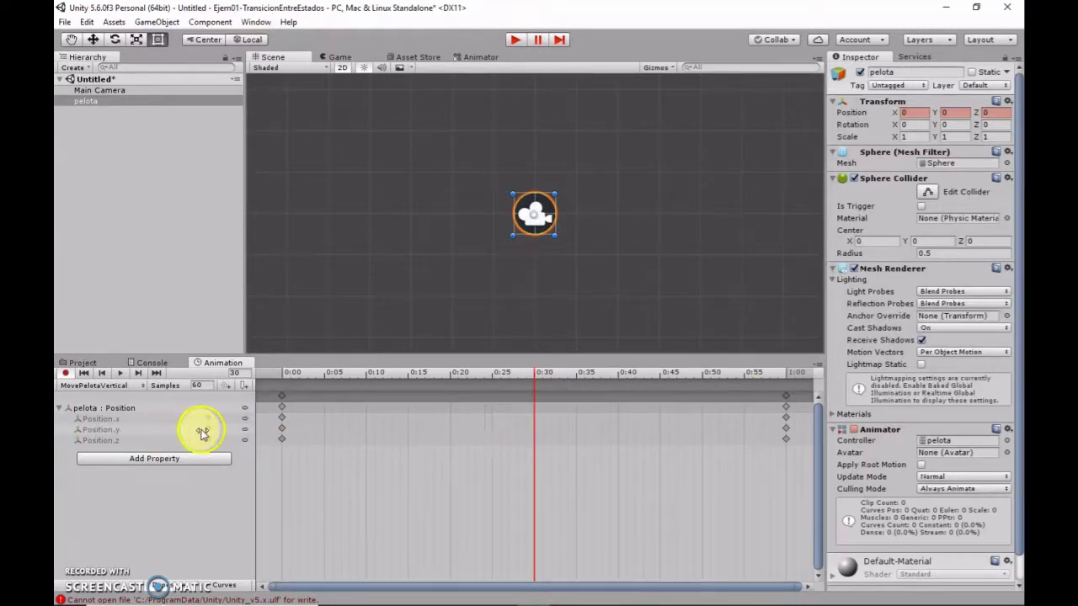
pyautogui.moveTo(202, 432); pyautogui.dragTo(287, 439)
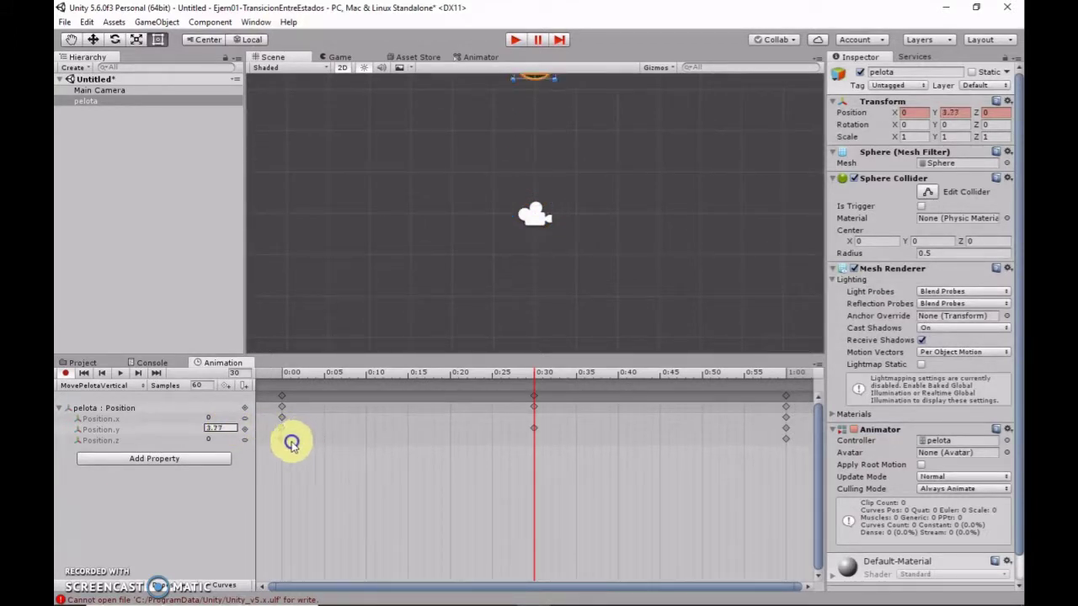
pyautogui.moveTo(286, 439); pyautogui.dragTo(160, 431)
pyautogui.write('4')
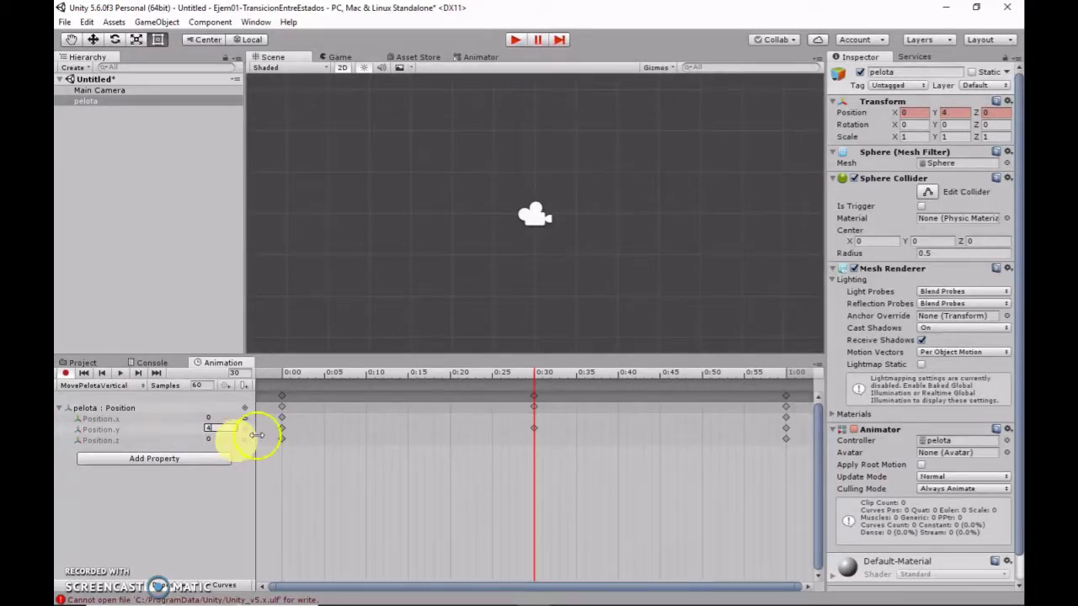
pyautogui.press('Return')
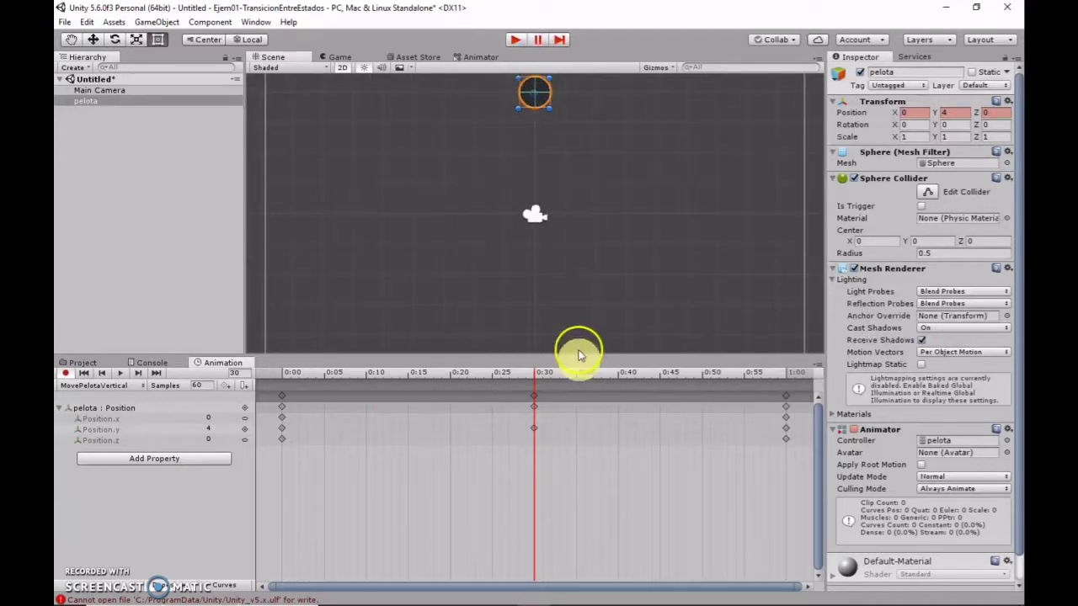
# - Set Position.y to 0 at the 1:00 keyframe
pyautogui.click(786, 430)
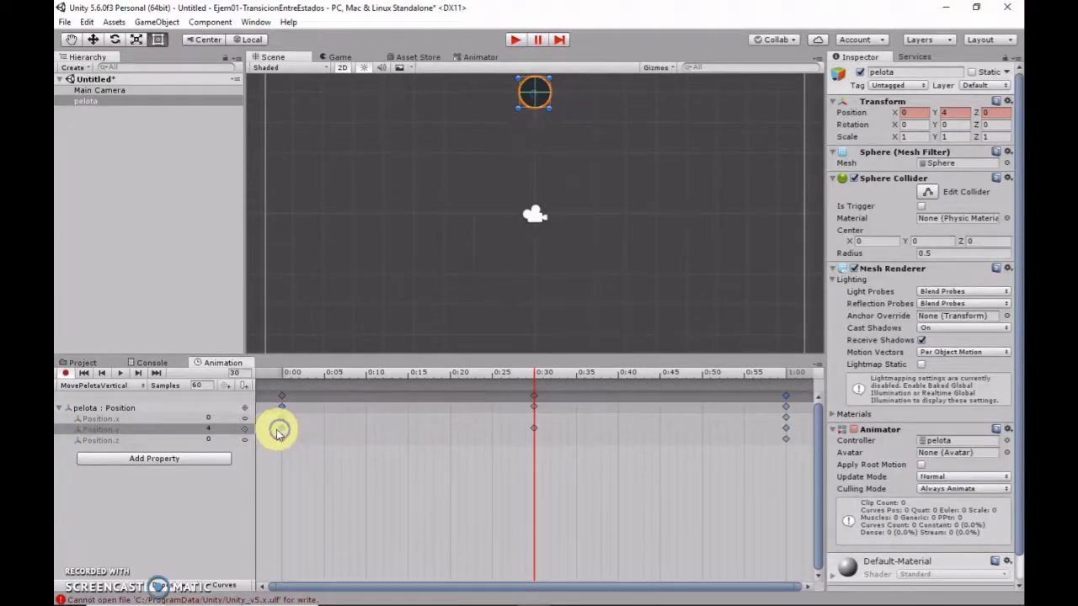
pyautogui.click(214, 428)
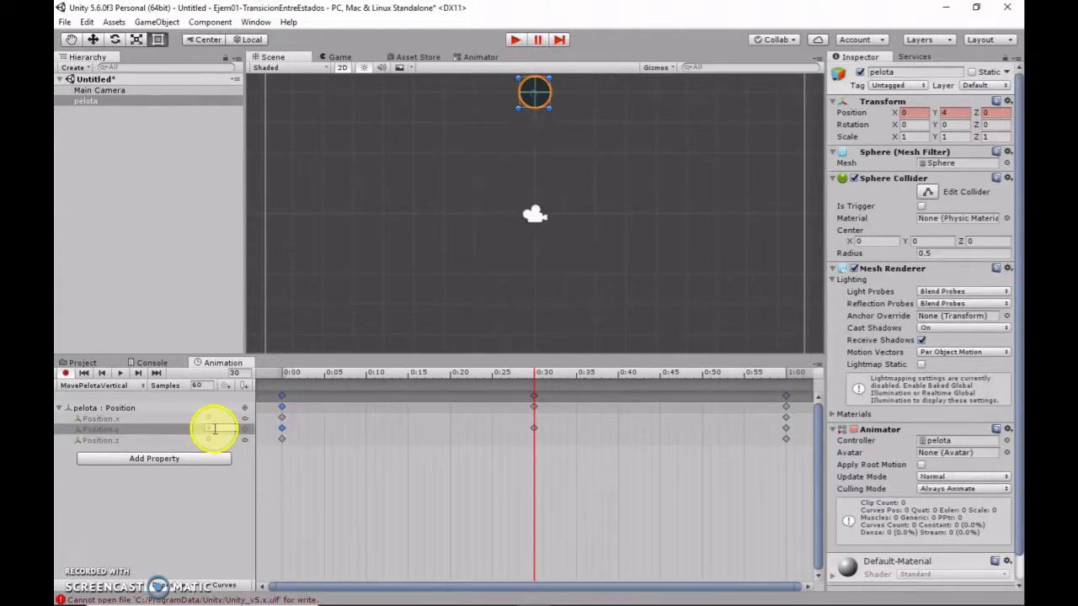
pyautogui.click(195, 431)
pyautogui.write('0')
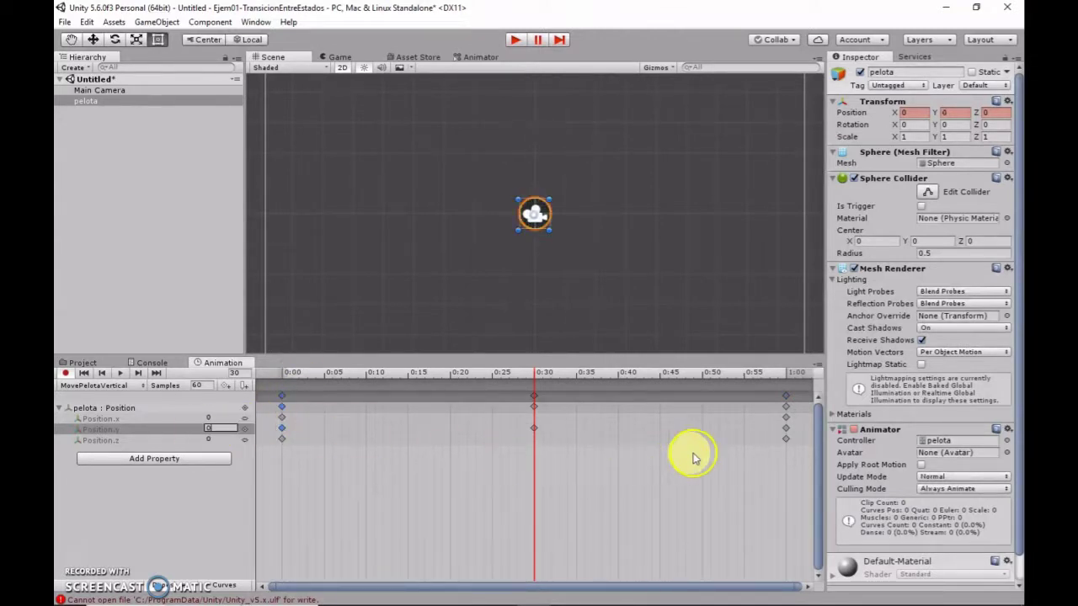
pyautogui.click(787, 430)
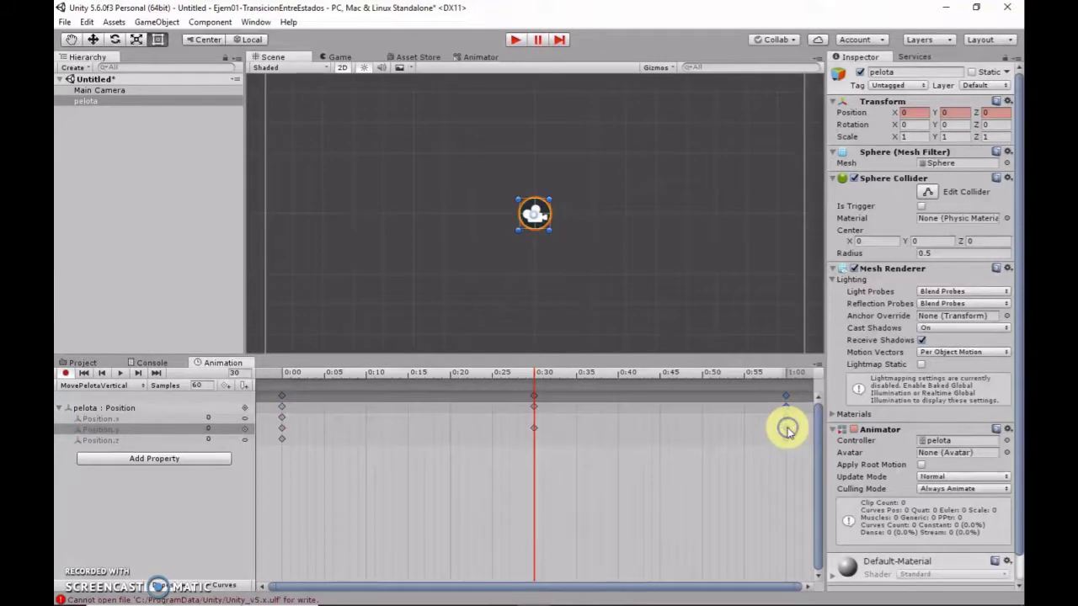
# - Reselect the 0:30 keyframe and re-enter Position.y as 4
pyautogui.click(533, 430)
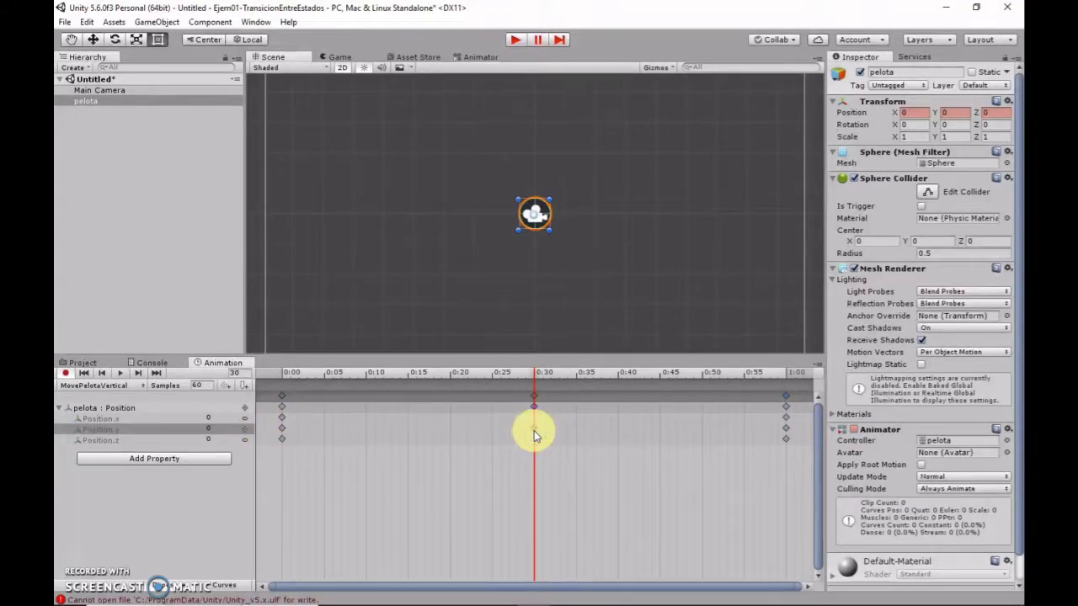
pyautogui.click(532, 430)
pyautogui.click(533, 430)
pyautogui.click(206, 429)
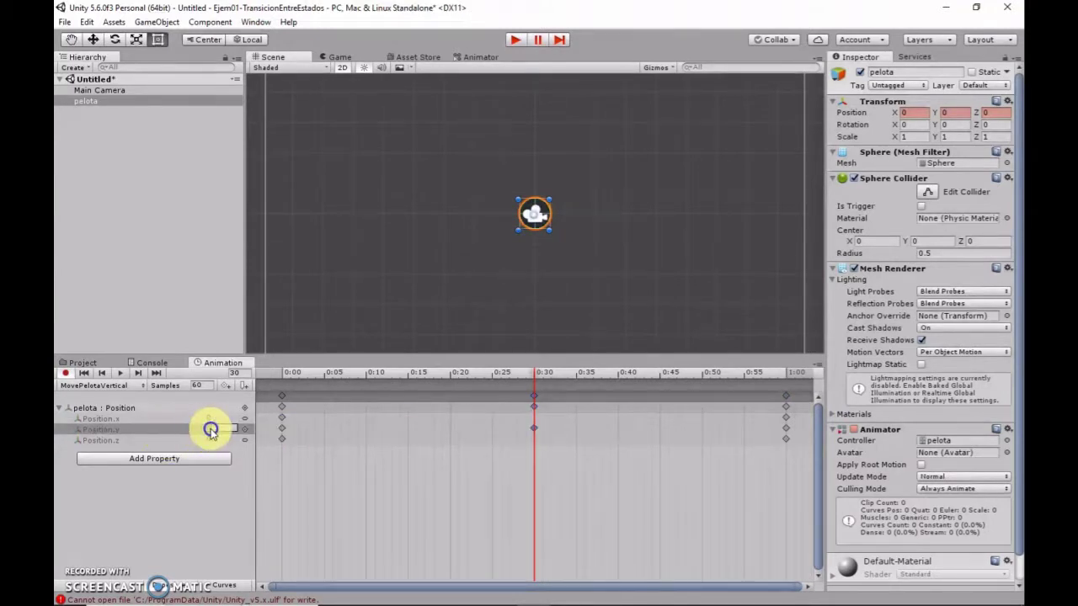
pyautogui.write('4')
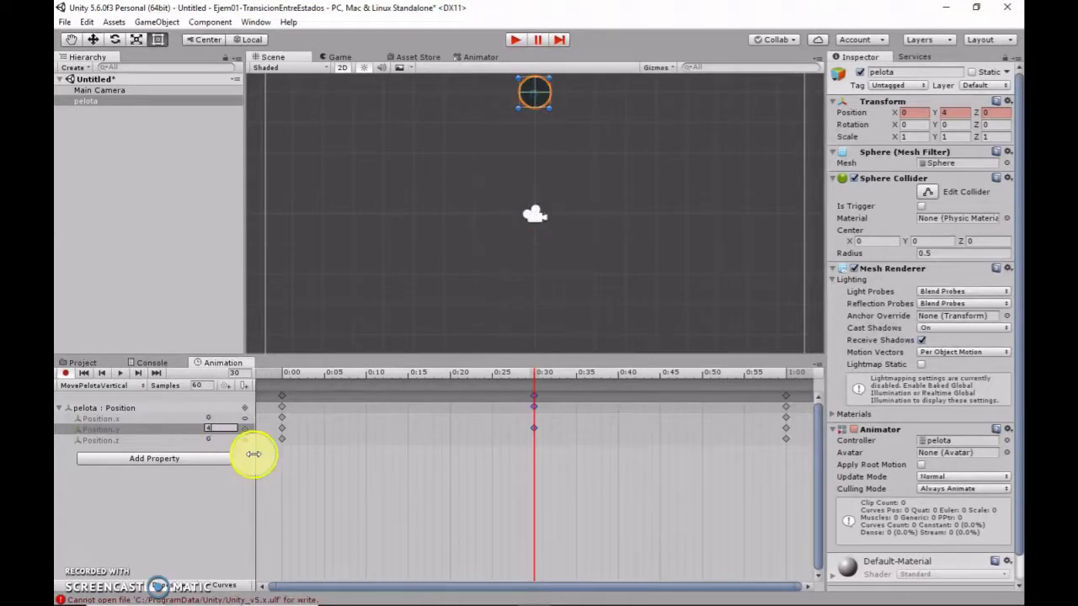
pyautogui.click(283, 432)
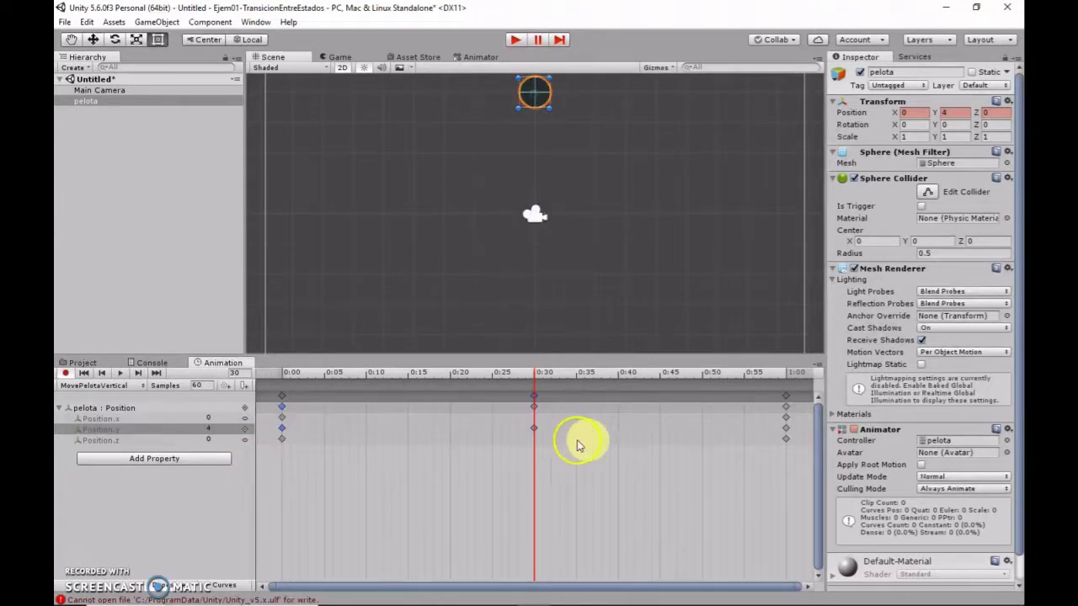
# - Set Position.y to 0 at 0:00, then scrub the playhead to preview the bounce
pyautogui.click(785, 428)
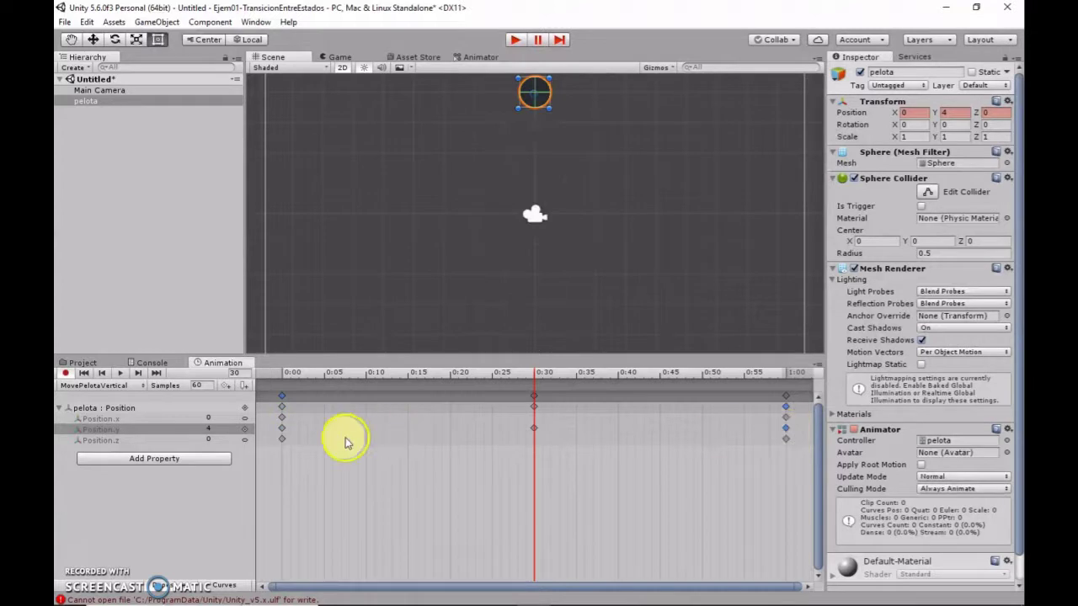
pyautogui.click(283, 430)
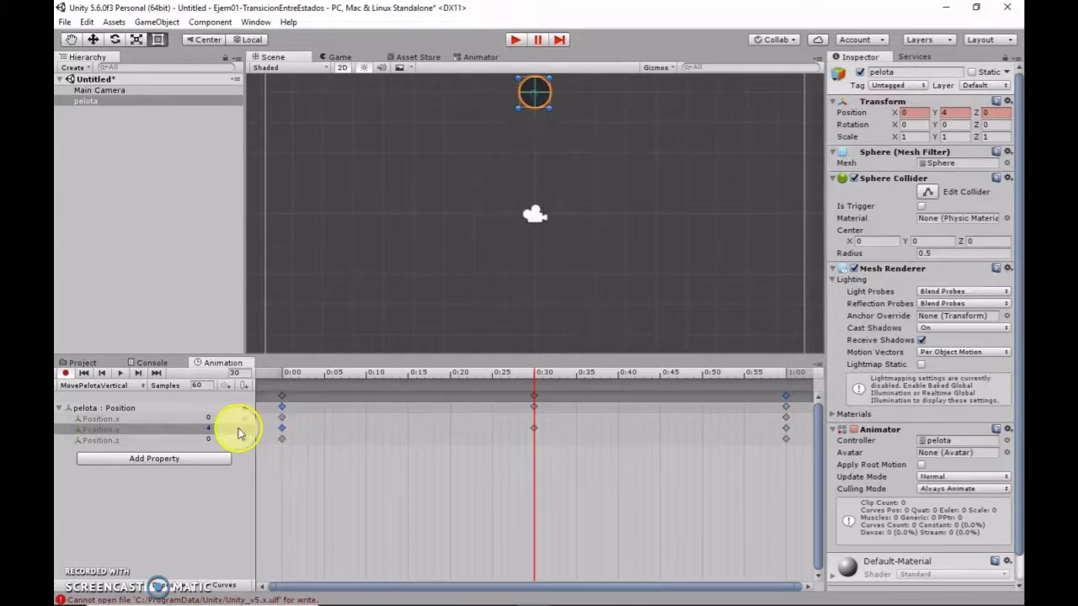
pyautogui.click(202, 430)
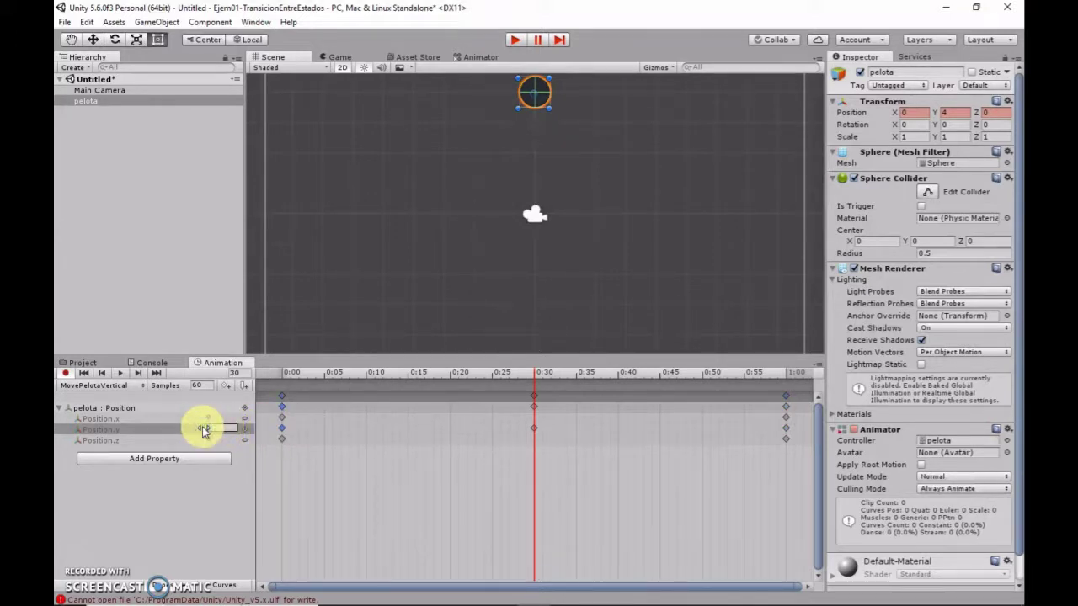
pyautogui.write('0')
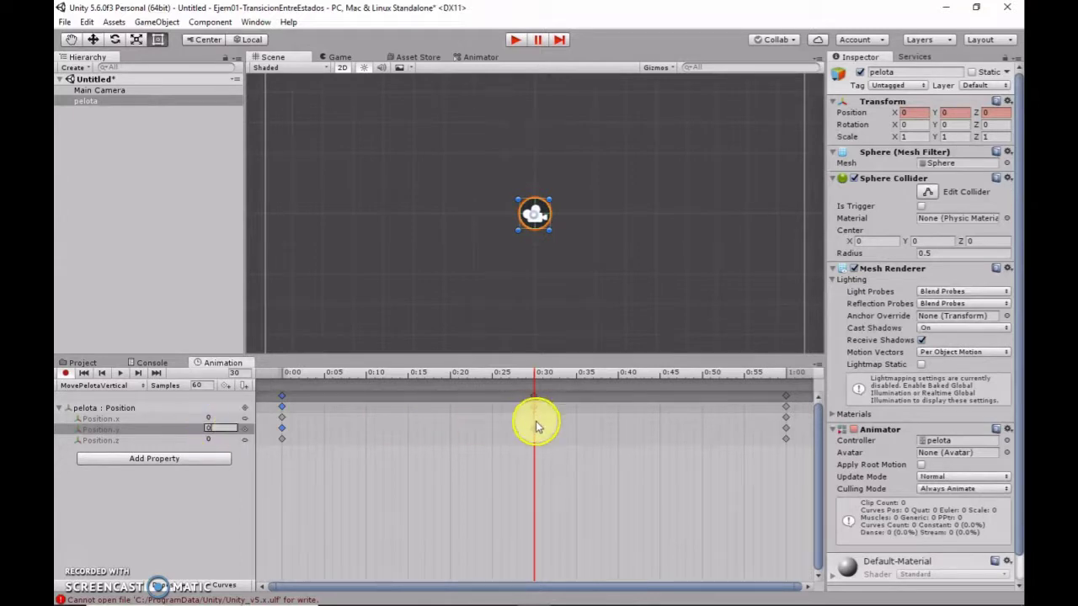
pyautogui.press('Return')
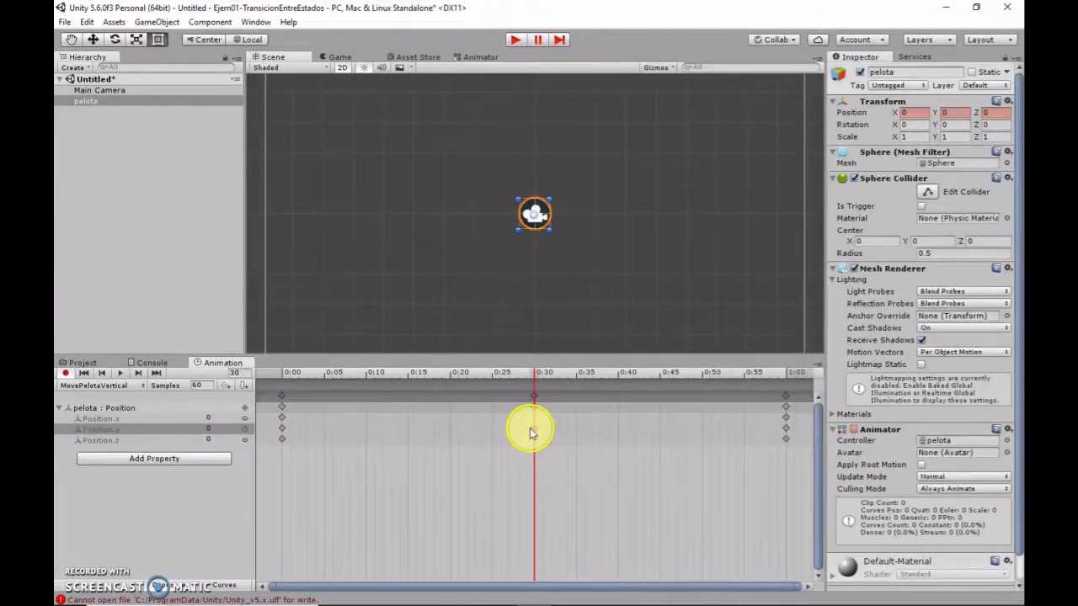
pyautogui.click(534, 431)
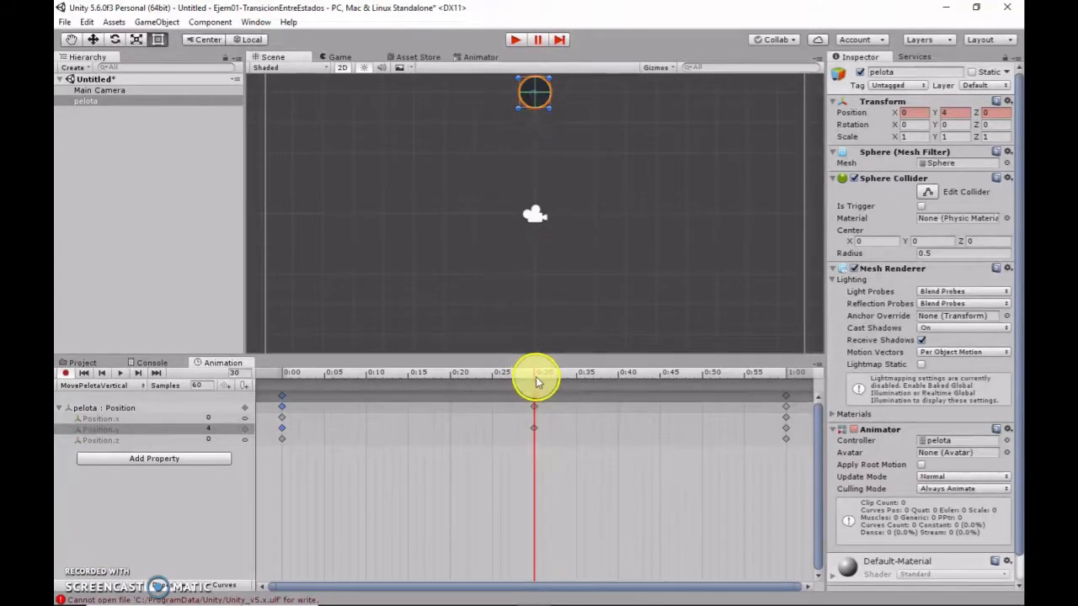
pyautogui.moveTo(535, 381); pyautogui.dragTo(283, 380)
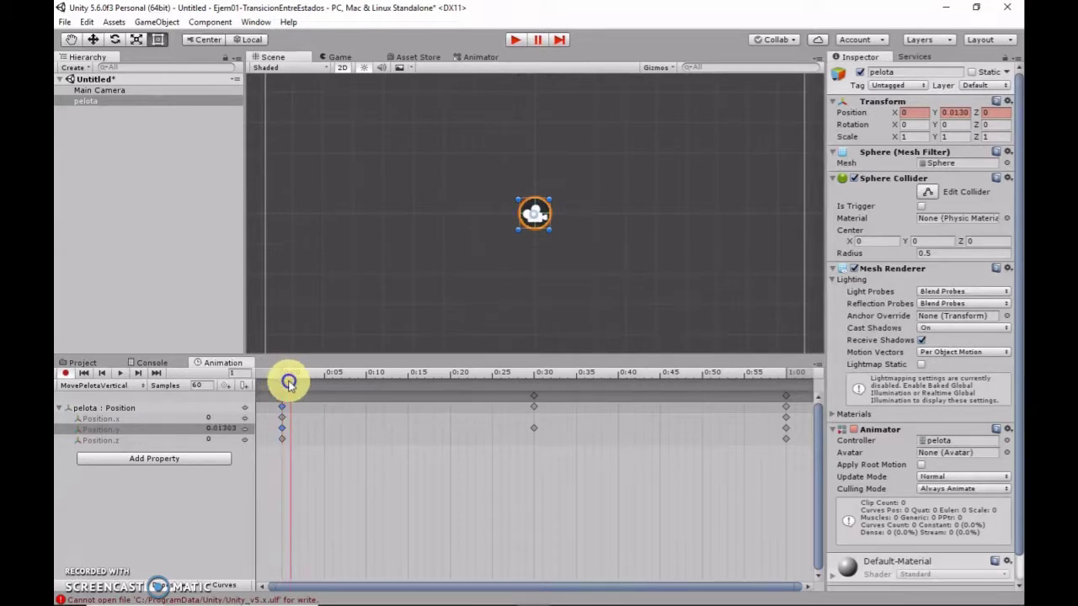
pyautogui.moveTo(285, 382)
pyautogui.mouseDown()
pyautogui.moveTo(790, 396)
pyautogui.moveTo(332, 386)
pyautogui.mouseUp()
# - Test the up-and-down animation in Play mode, restart Play, and show the Animator graph
pyautogui.click(517, 41)
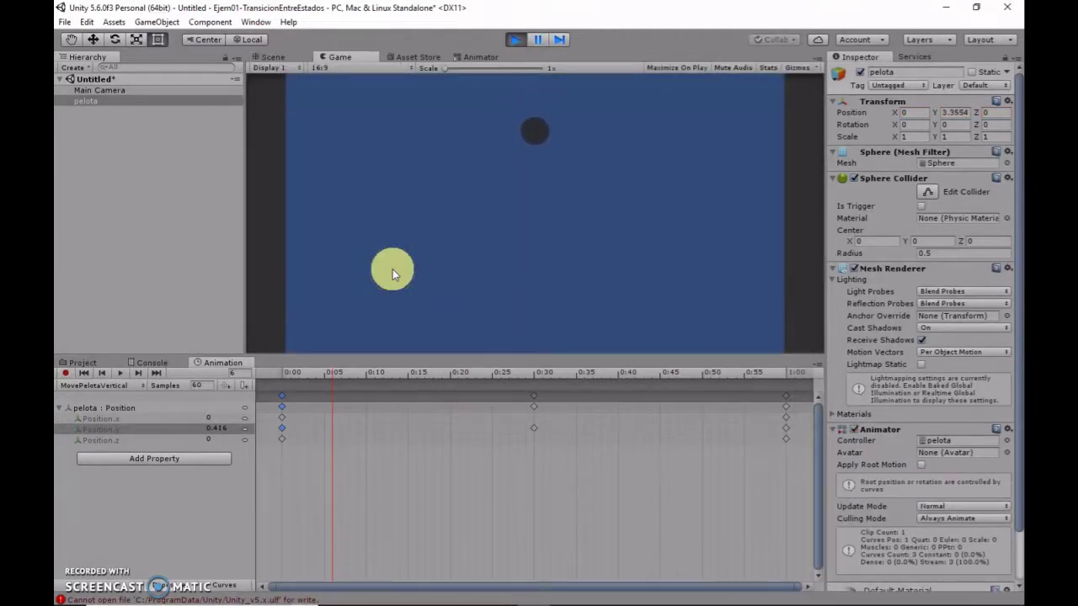
pyautogui.click(515, 40)
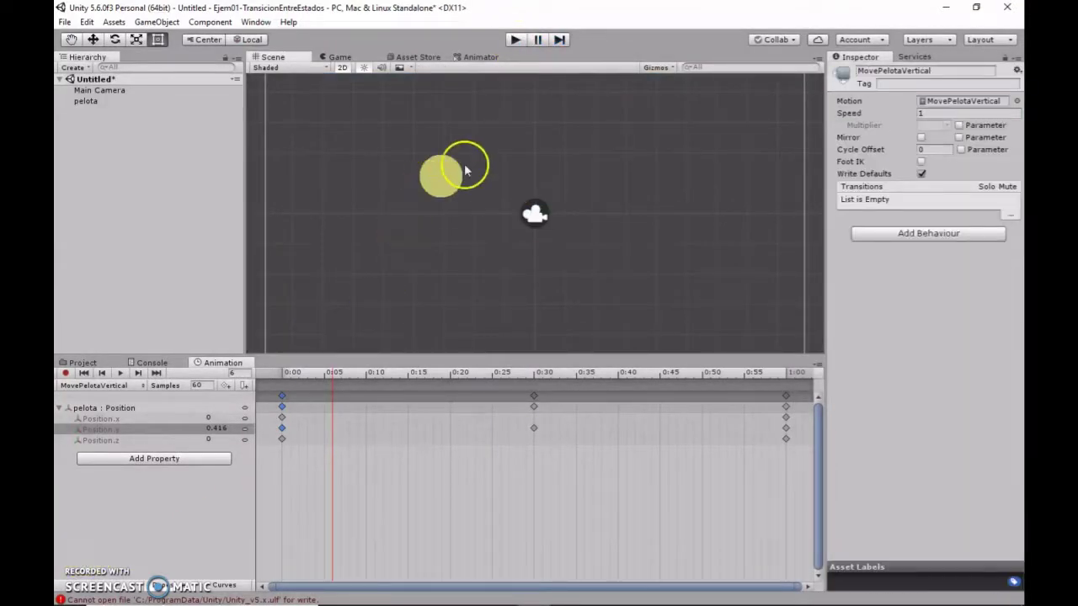
pyautogui.click(517, 41)
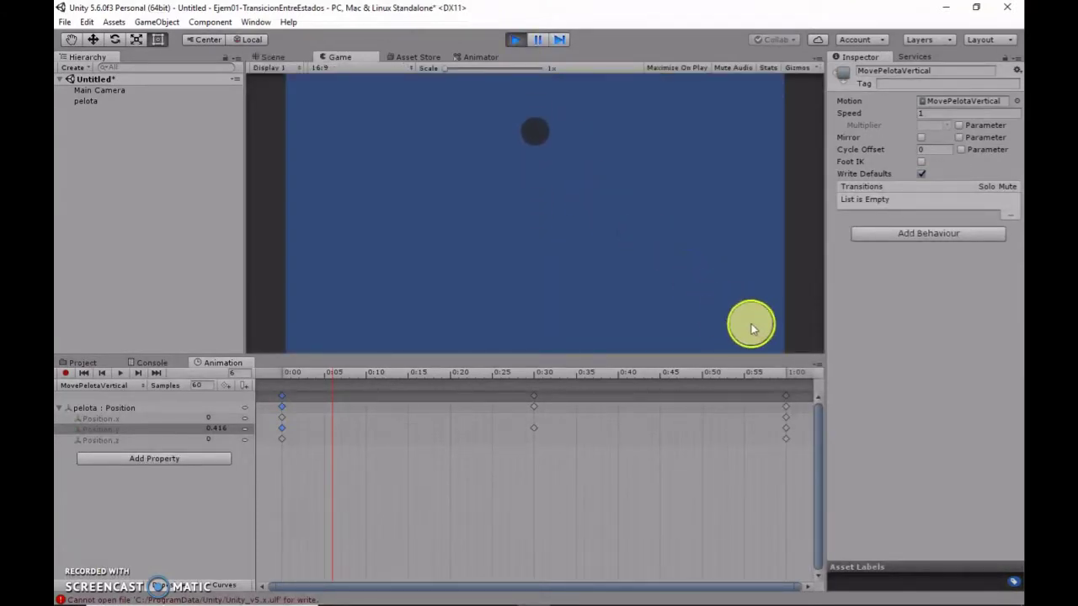
pyautogui.click(475, 56)
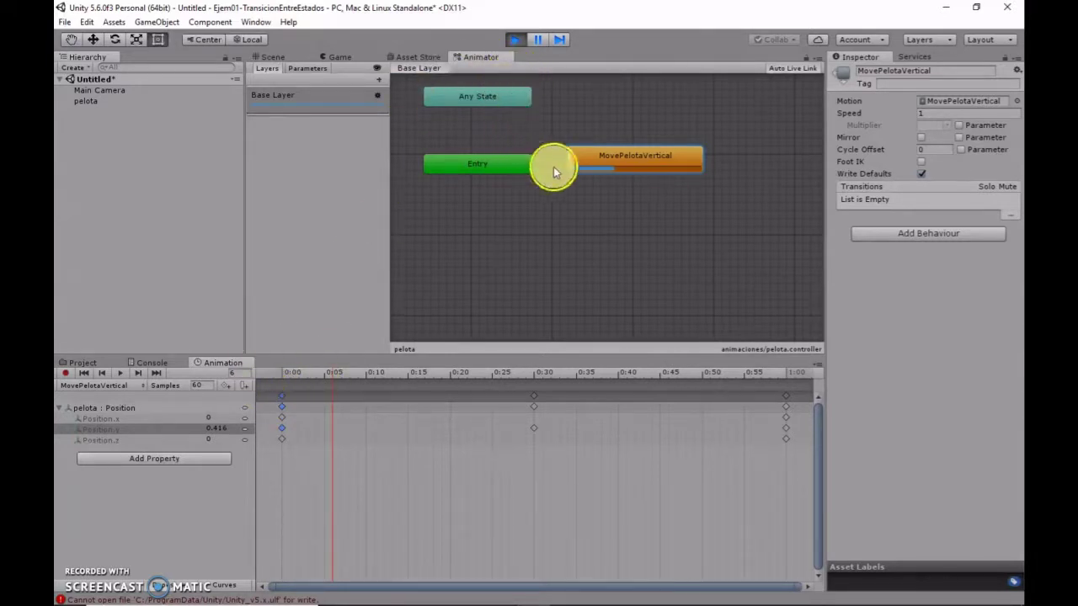
# - Nudge the MovePelotaVertical state right, inspect pelota's Animator, and list its animation clips
pyautogui.moveTo(609, 155); pyautogui.dragTo(624, 155)
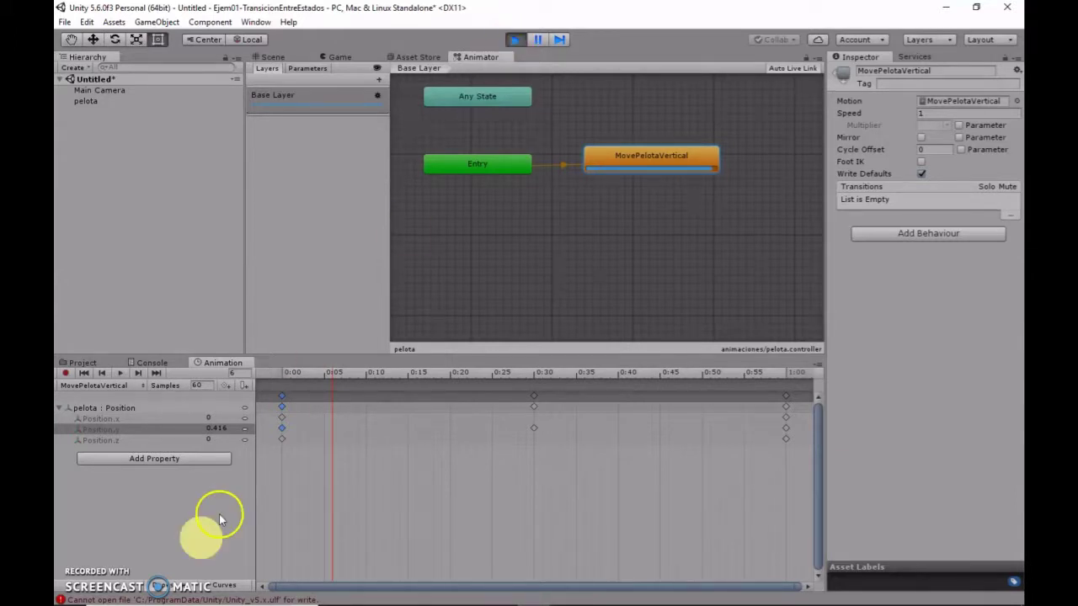
pyautogui.click(87, 560)
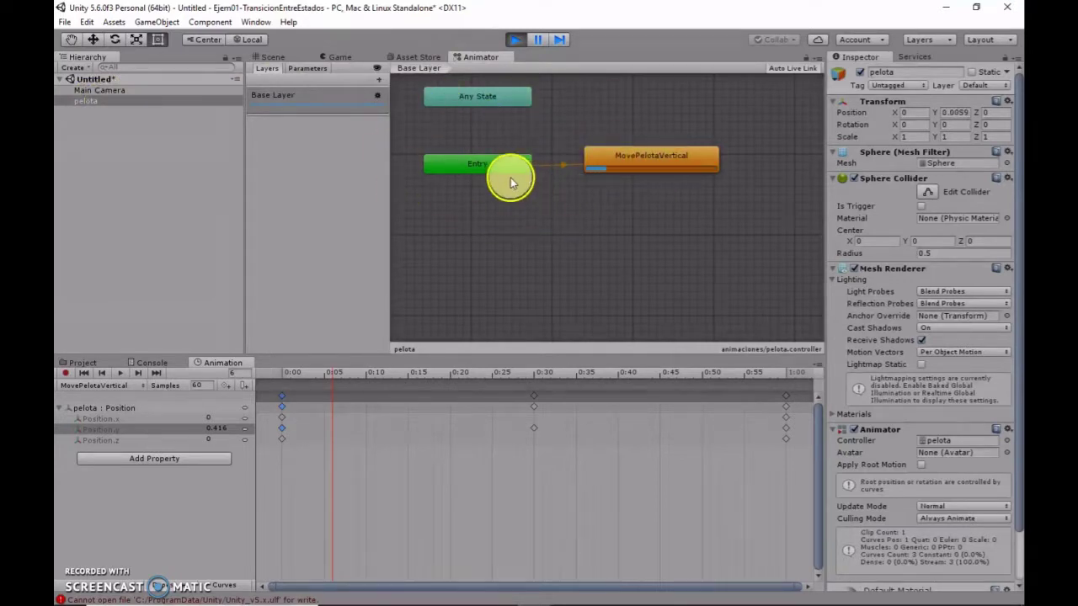
pyautogui.click(93, 102)
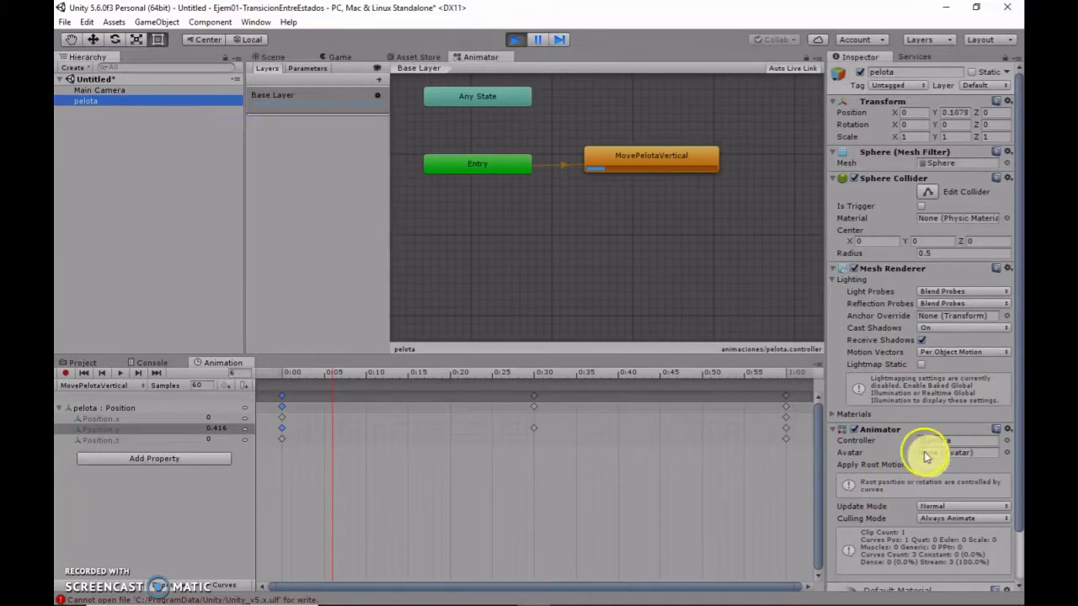
pyautogui.scroll(-3, 994, 480)
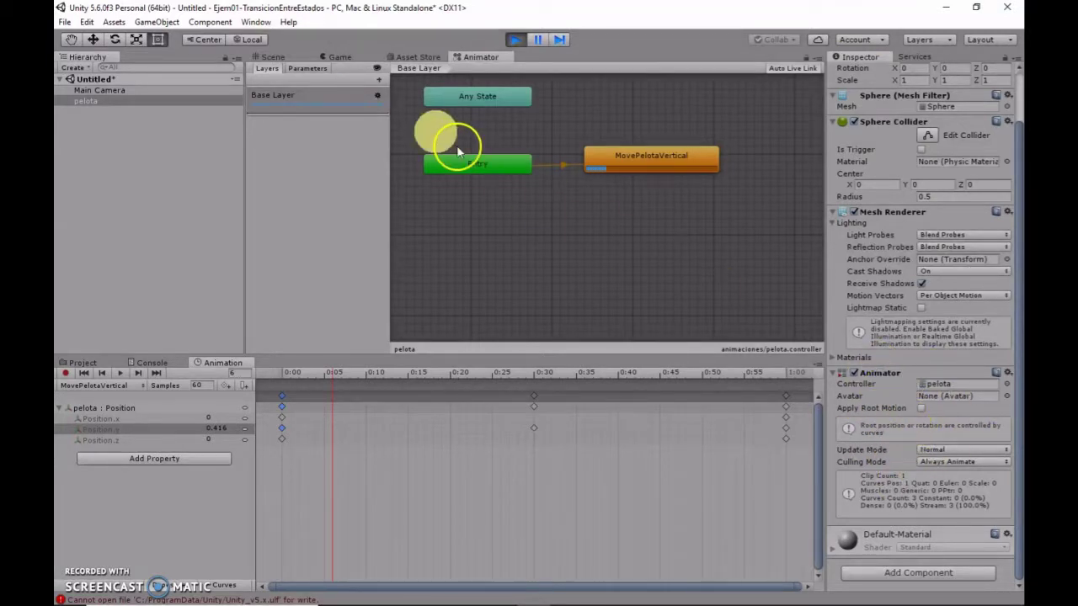
pyautogui.click(487, 264)
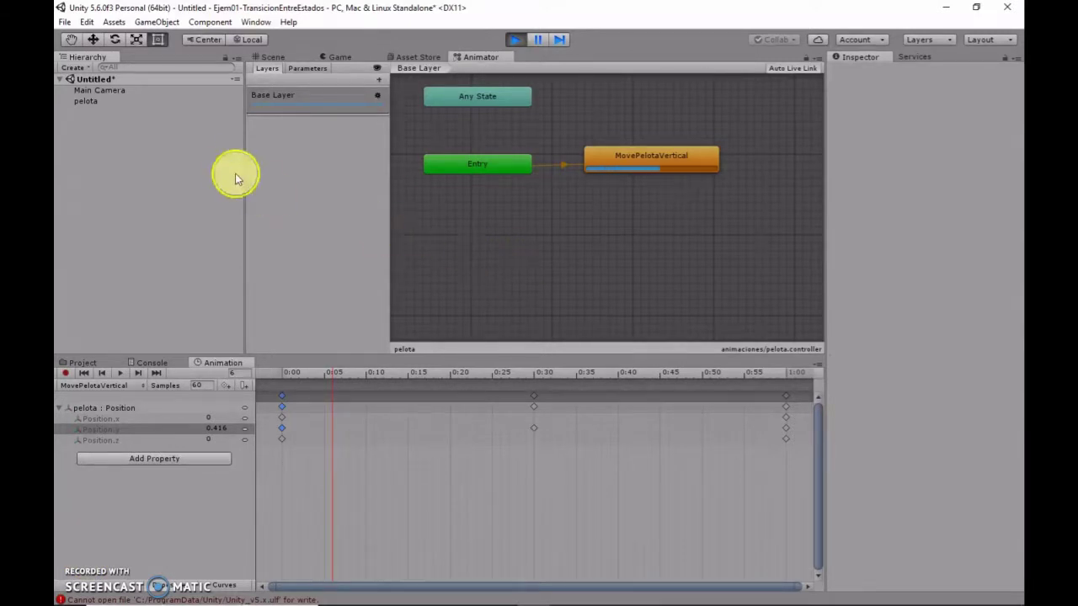
pyautogui.click(85, 101)
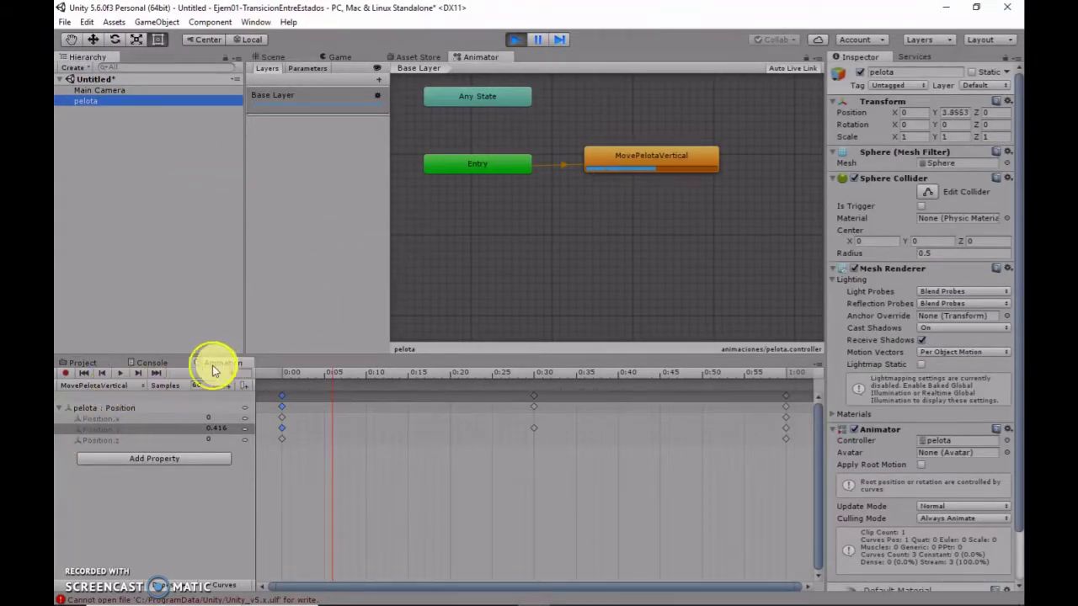
pyautogui.click(124, 388)
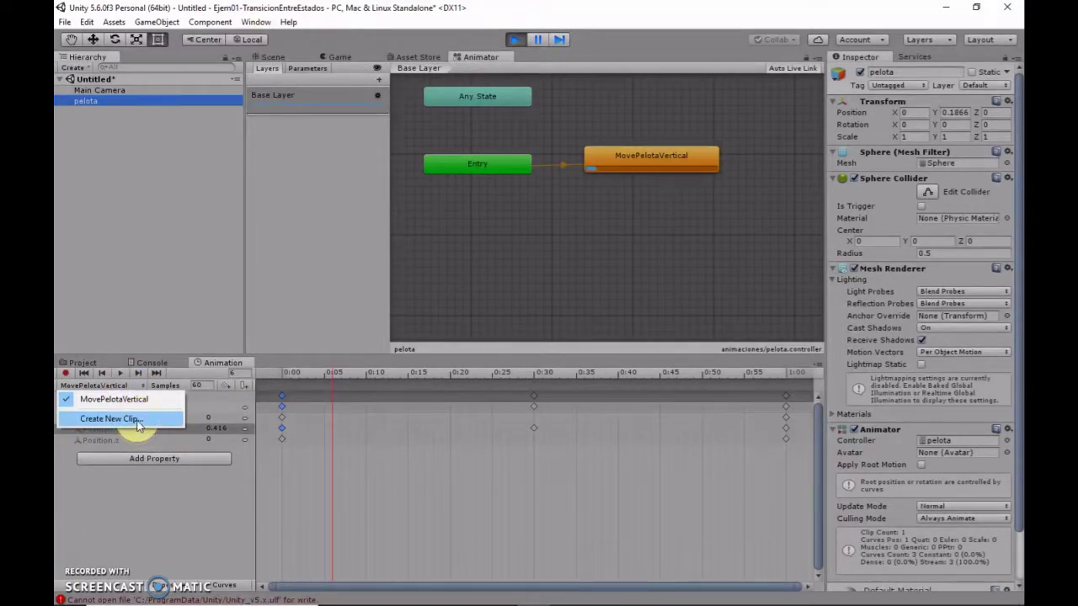
# - Save a new empty clip MovePelotaHorizontal.anim in animaciones, then stop Play mode
pyautogui.click(138, 421)
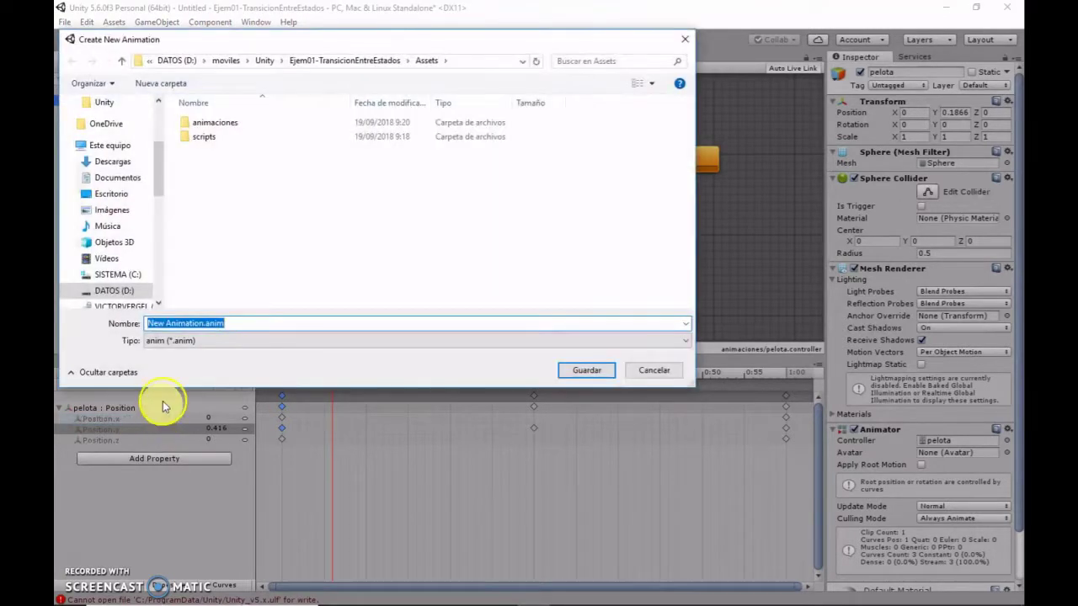
pyautogui.doubleClick(211, 123)
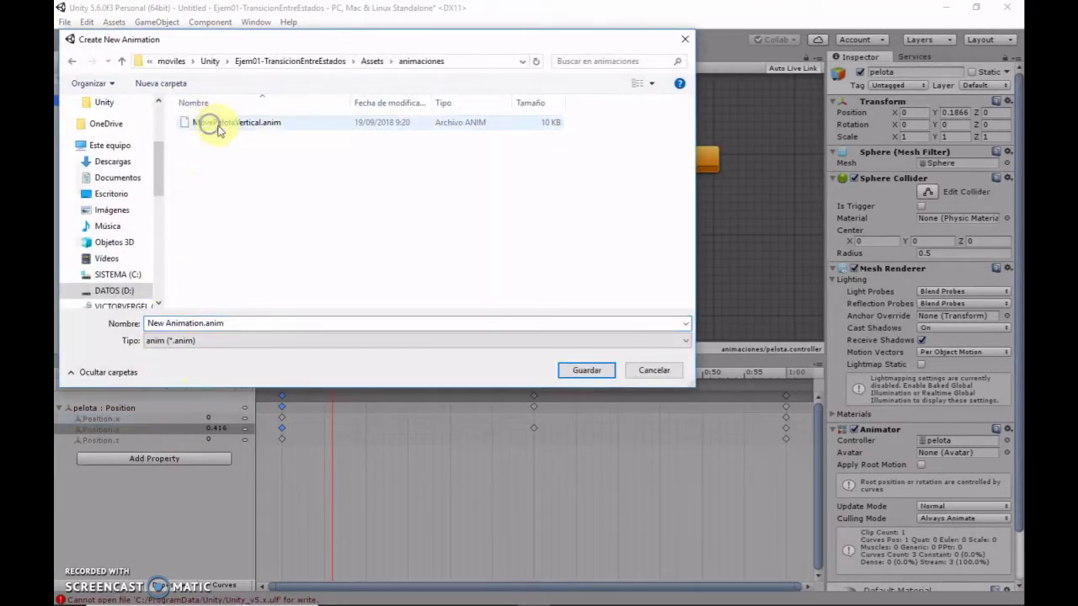
pyautogui.click(218, 126)
pyautogui.doubleClick(207, 324)
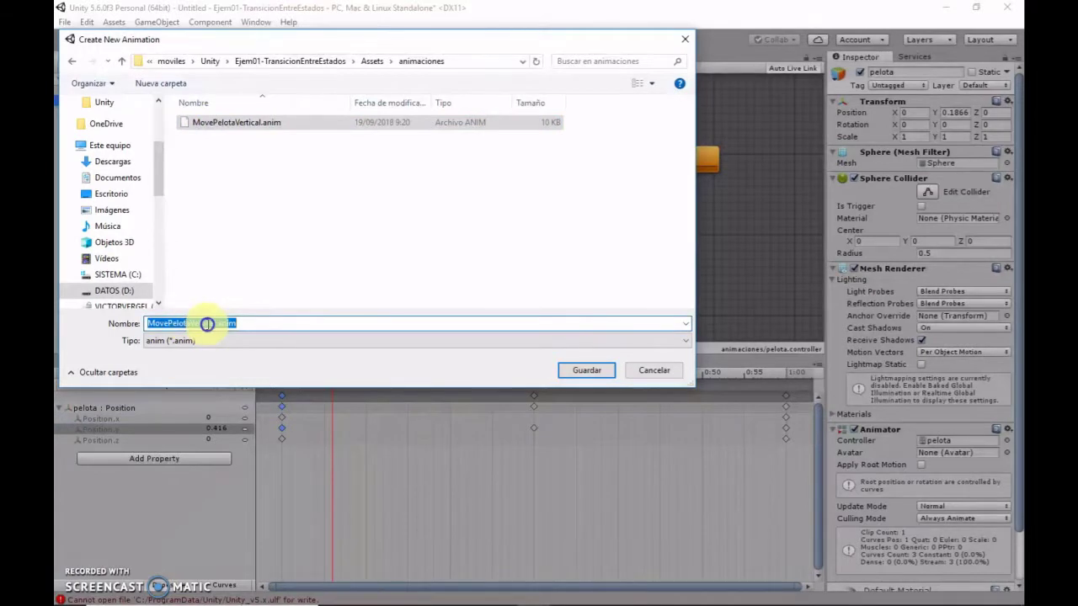
pyautogui.click(207, 325)
pyautogui.moveTo(213, 323); pyautogui.dragTo(216, 323)
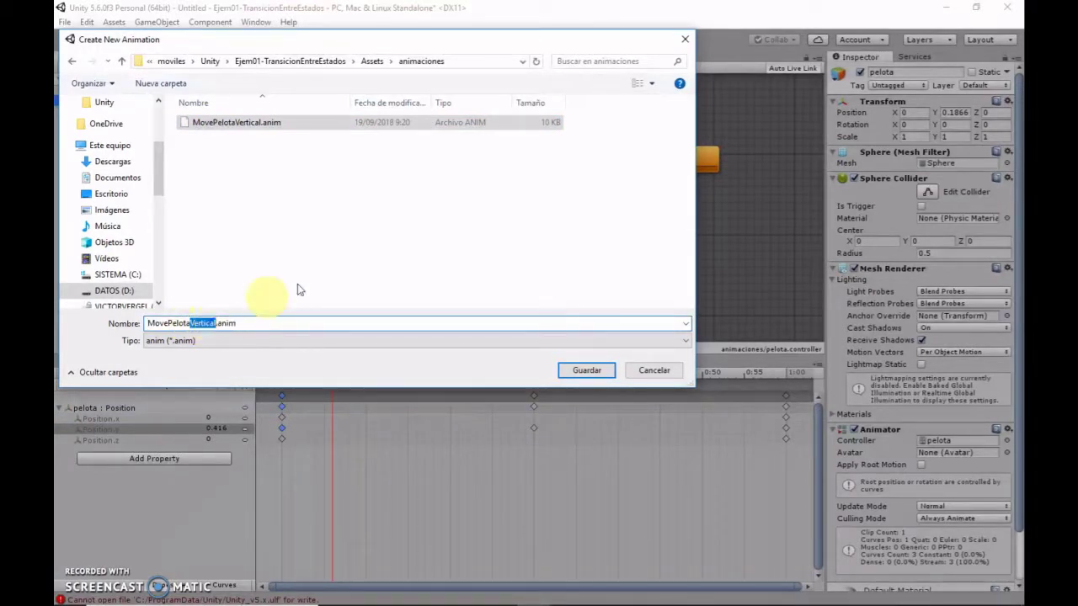
pyautogui.write('Horizon')
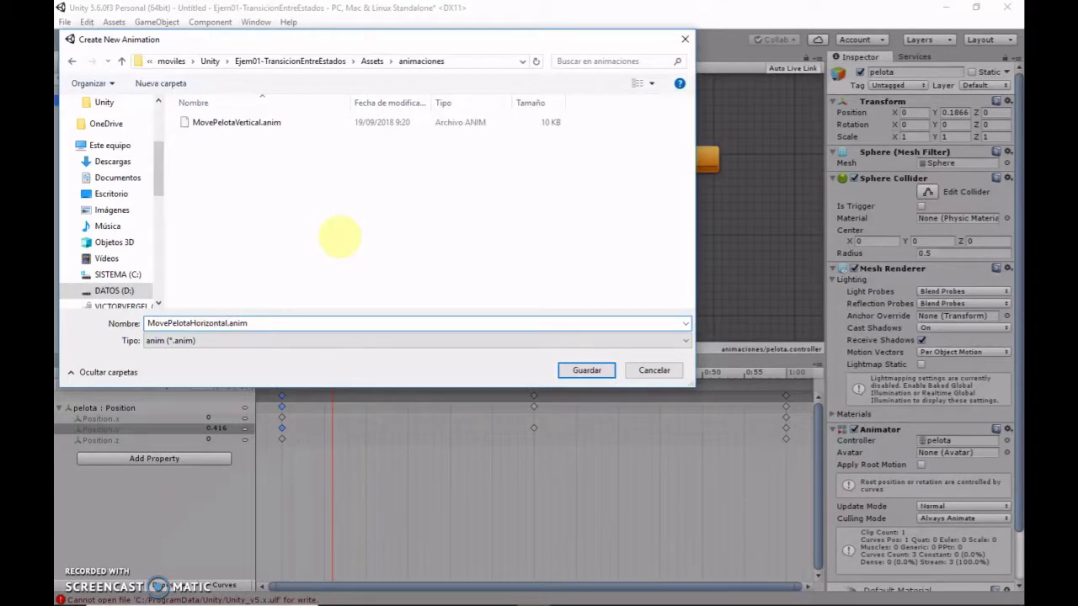
pyautogui.click(584, 371)
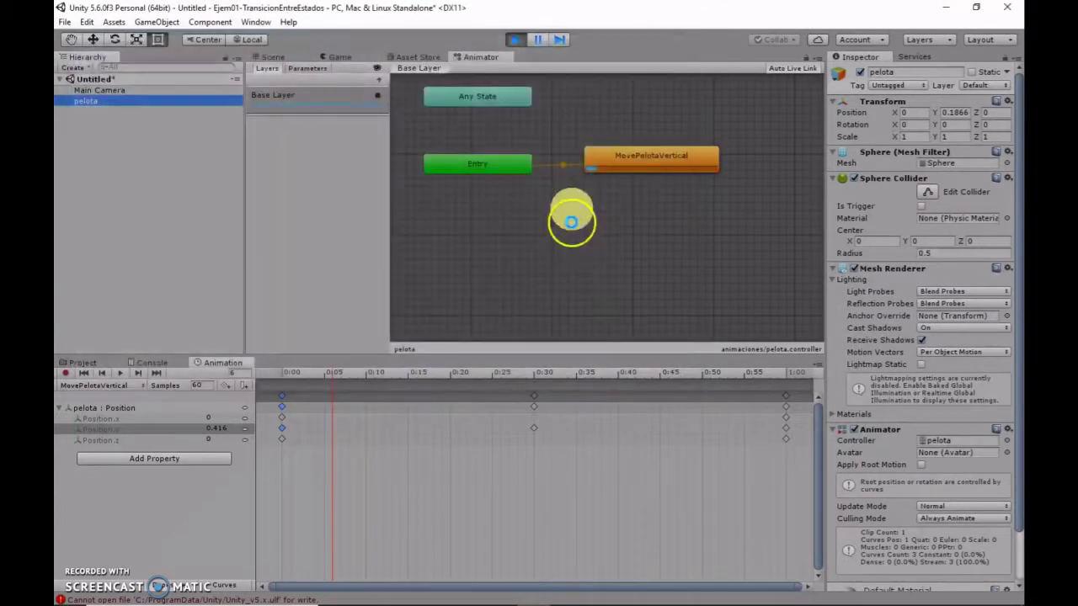
pyautogui.click(516, 41)
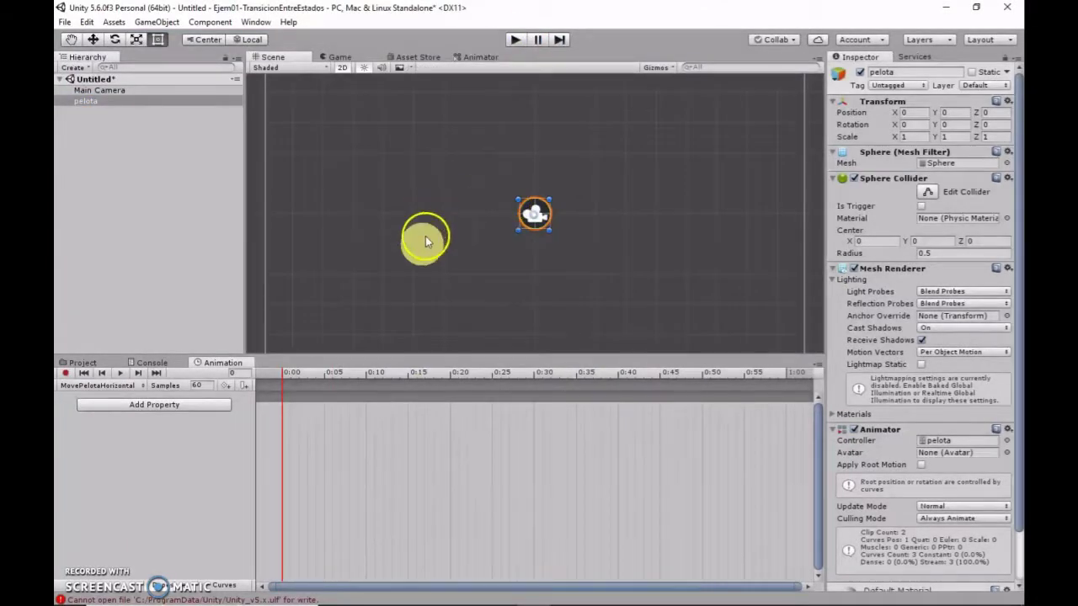
# - Add pelota's Transform Position property to the MovePelotaHorizontal clip
pyautogui.click(134, 405)
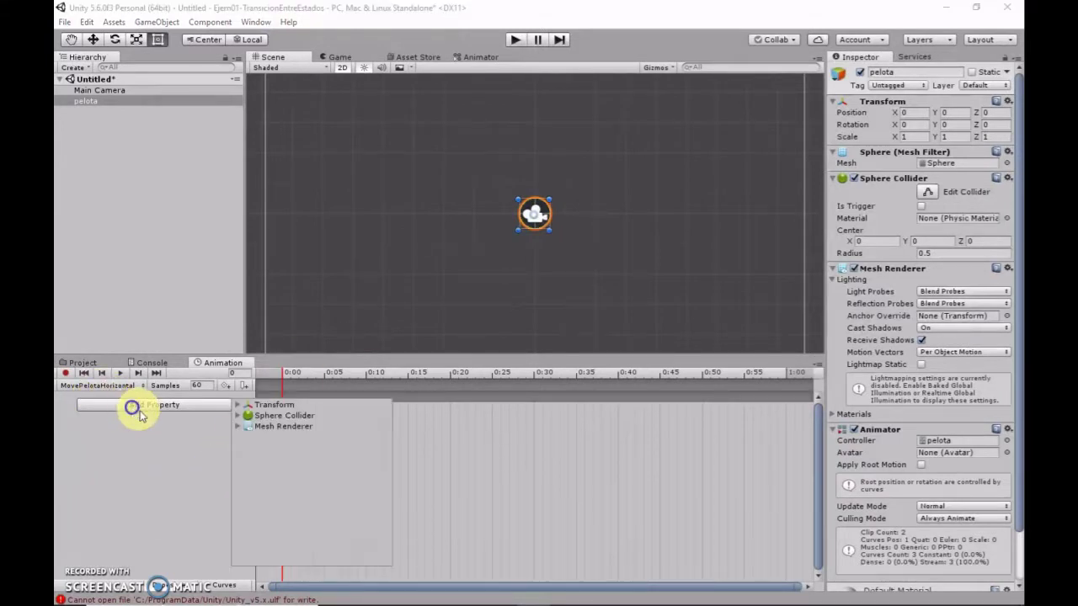
pyautogui.click(239, 405)
pyautogui.click(385, 415)
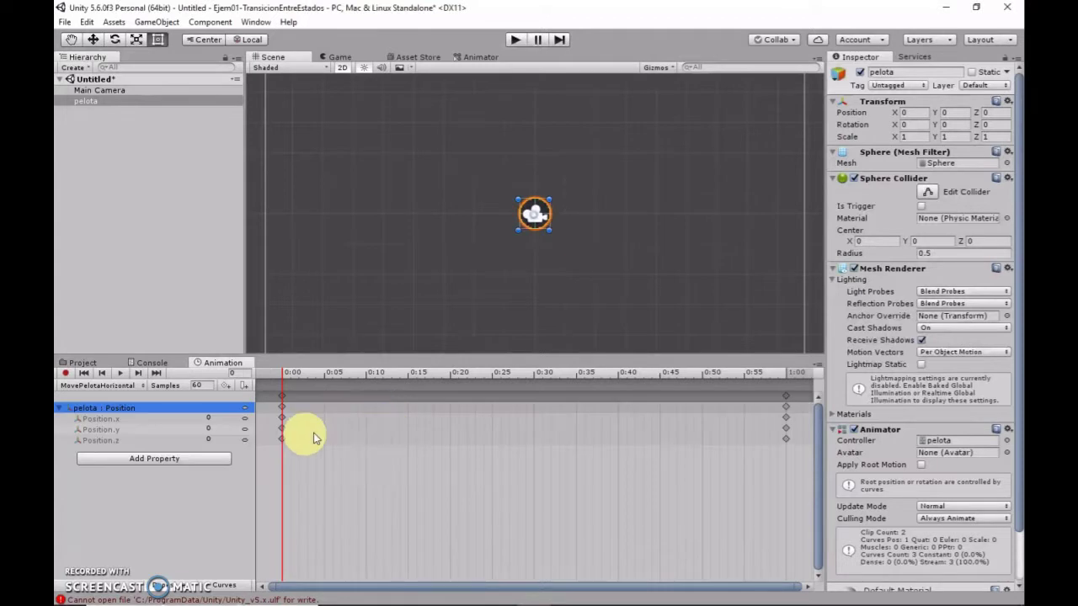
# - Key Position.x to 4 at 0:30, then scrub back to preview the sideways motion
pyautogui.click(536, 373)
pyautogui.click(214, 418)
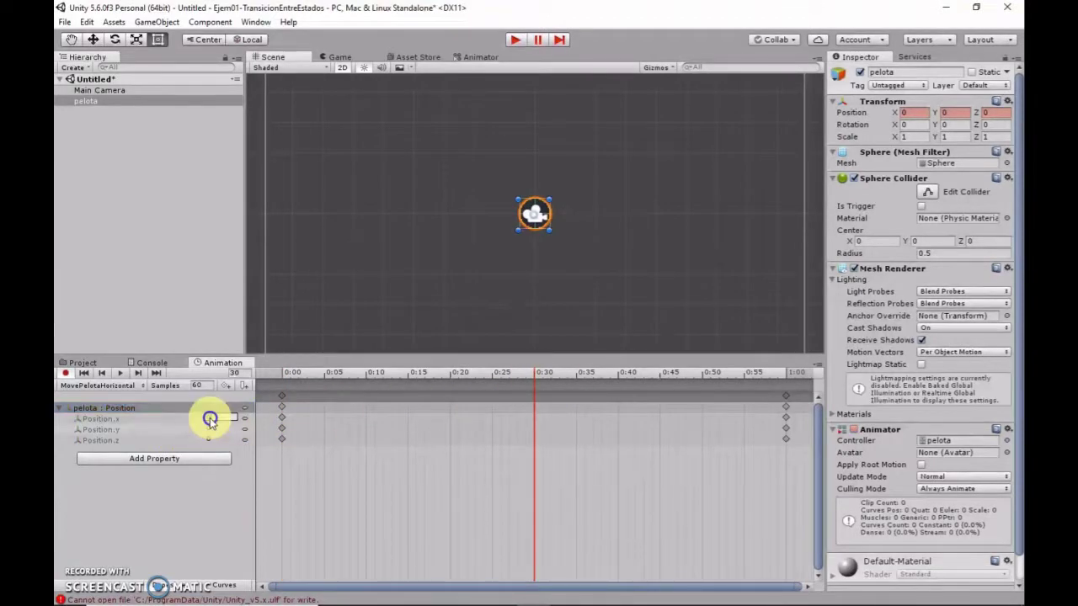
pyautogui.write('4')
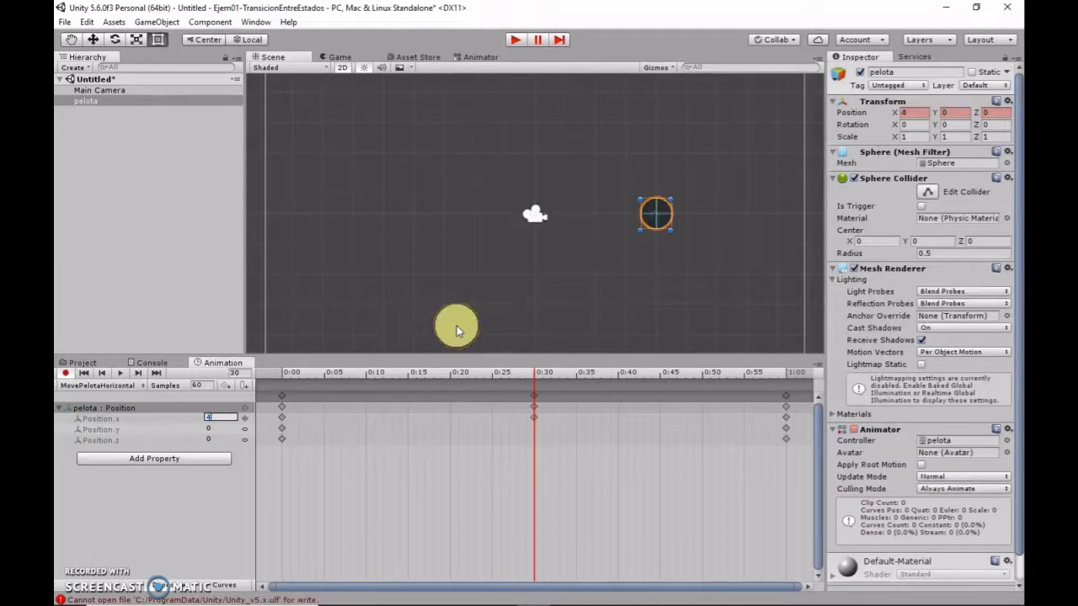
pyautogui.click(194, 495)
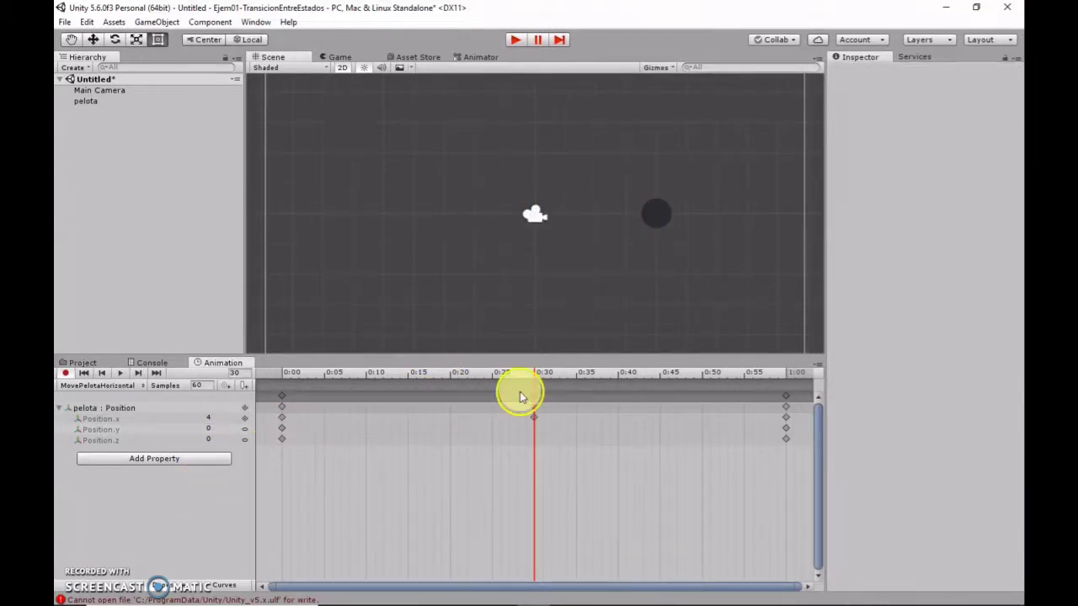
pyautogui.moveTo(533, 374)
pyautogui.mouseDown()
pyautogui.moveTo(429, 376)
pyautogui.moveTo(639, 388)
pyautogui.moveTo(373, 390)
pyautogui.moveTo(772, 399)
pyautogui.moveTo(264, 404)
pyautogui.moveTo(794, 410)
pyautogui.moveTo(301, 409)
pyautogui.mouseUp()
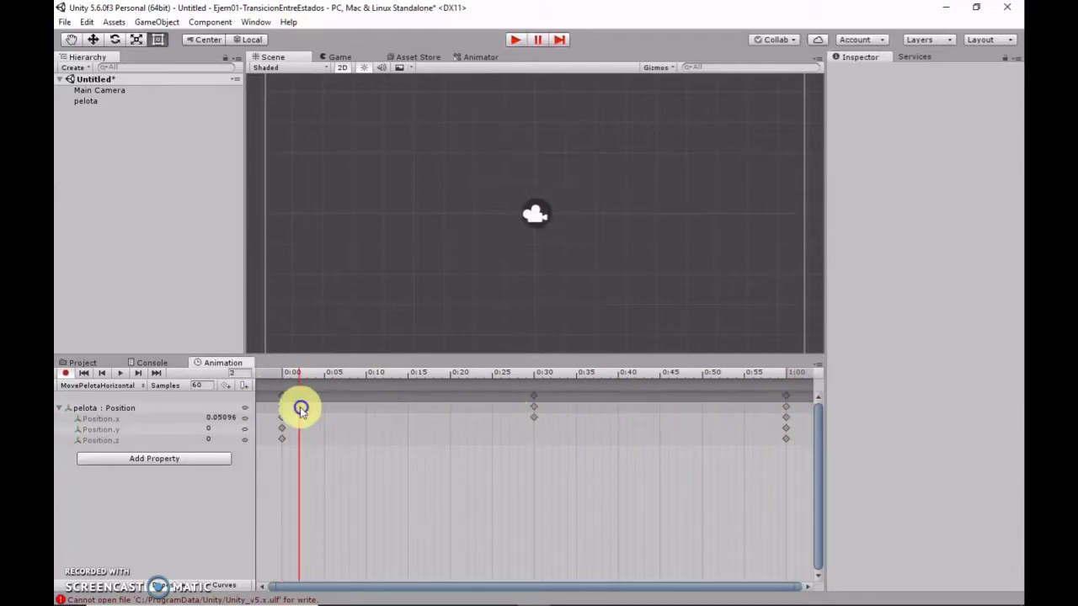
# - Run the scene, then drag the MovePelotaHorizontal node under MovePelotaVertical in pelota's Animator graph
pyautogui.click(515, 40)
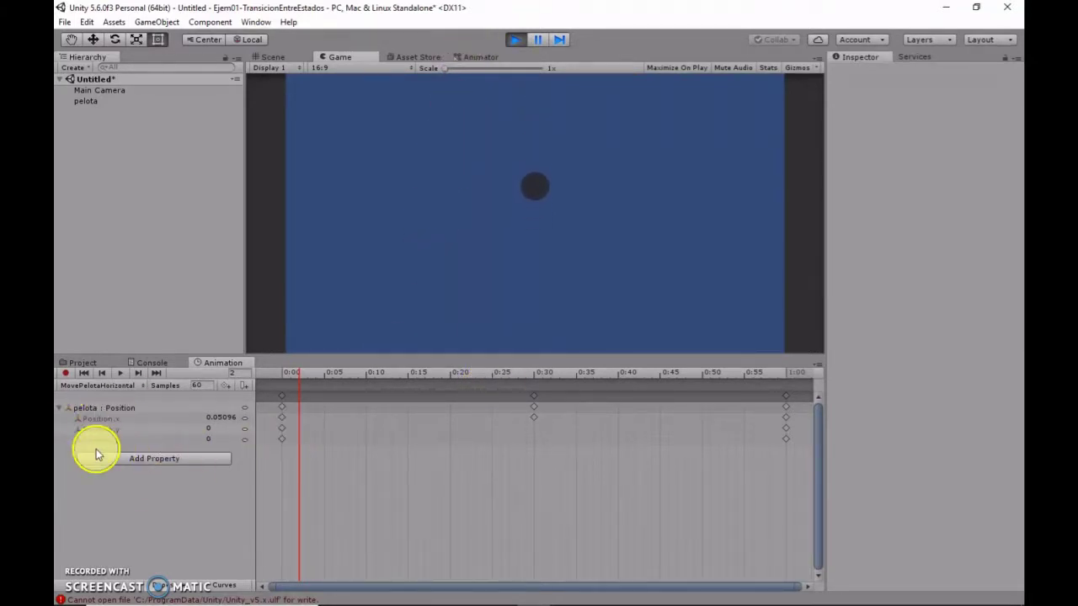
pyautogui.click(92, 101)
pyautogui.click(476, 58)
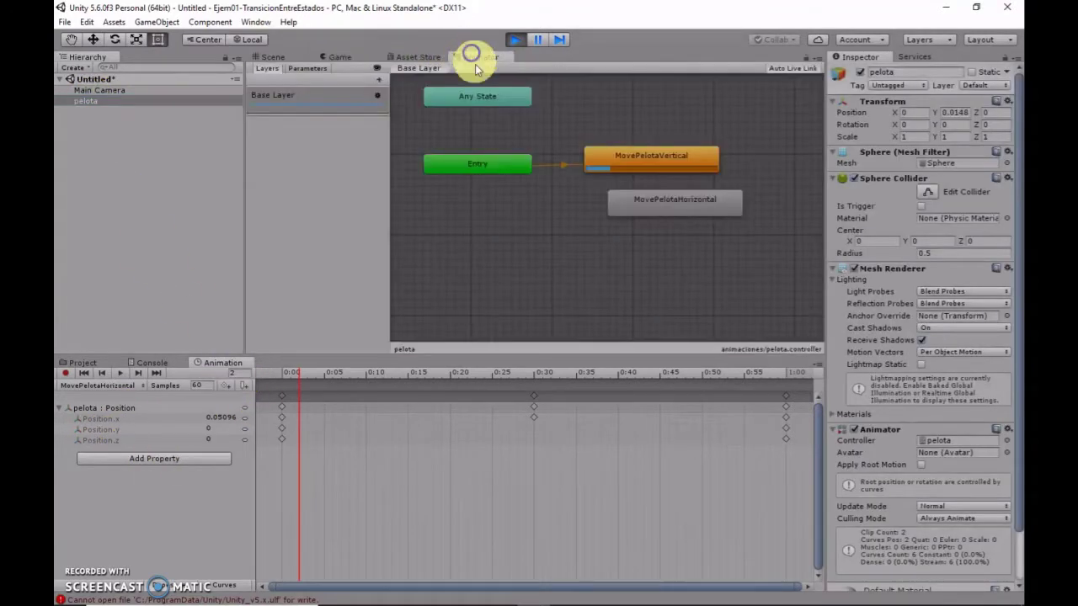
pyautogui.moveTo(675, 210); pyautogui.dragTo(651, 239)
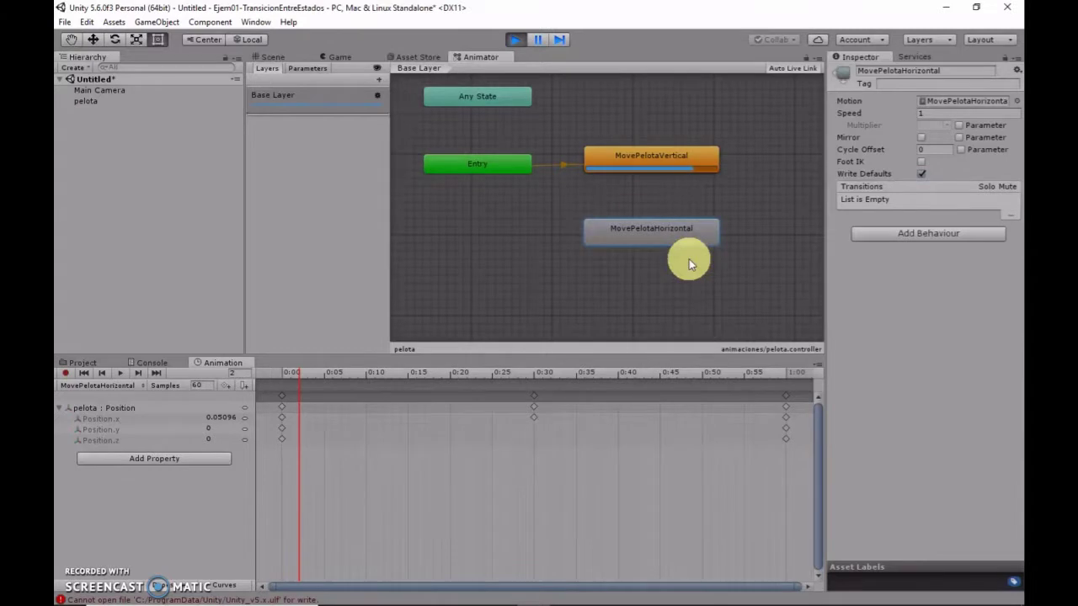
# - Stop Play mode and draw a transition from MovePelotaVertical to MovePelotaHorizontal
pyautogui.rightClick(665, 167)
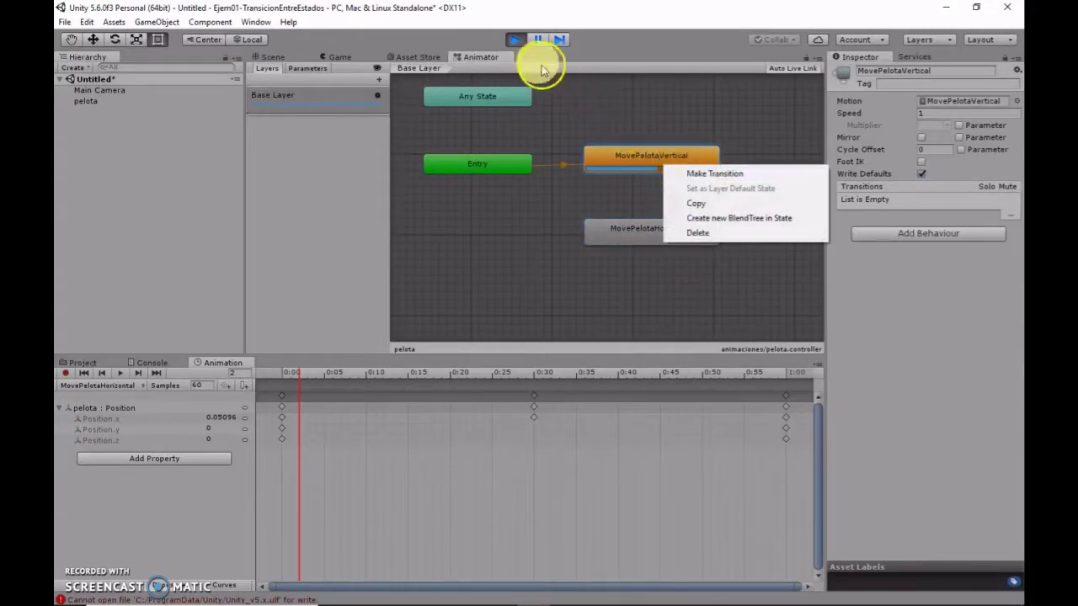
pyautogui.click(514, 40)
pyautogui.click(469, 57)
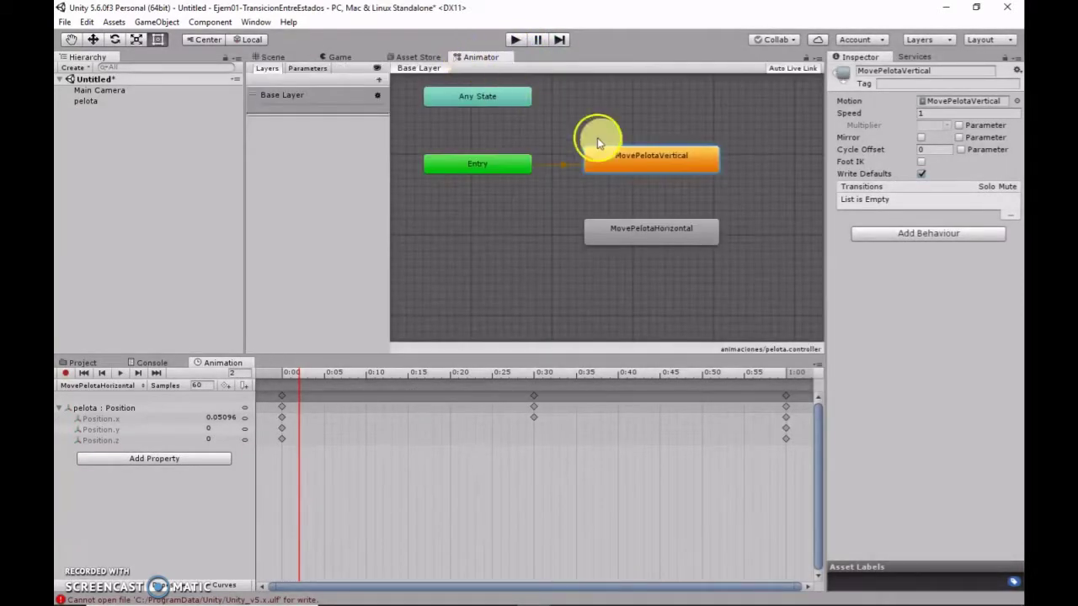
pyautogui.rightClick(666, 163)
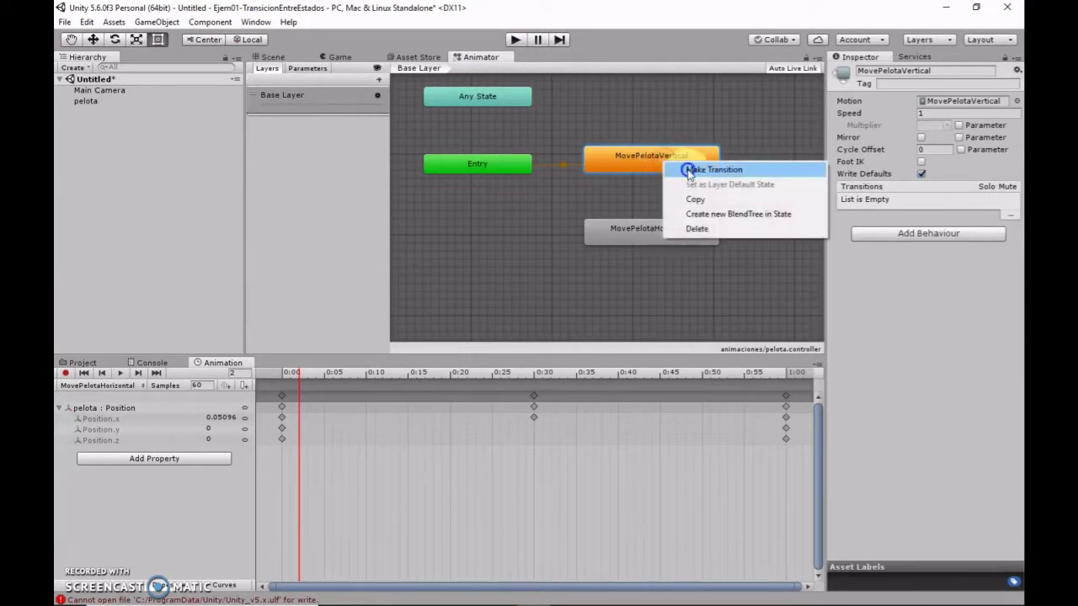
pyautogui.click(690, 171)
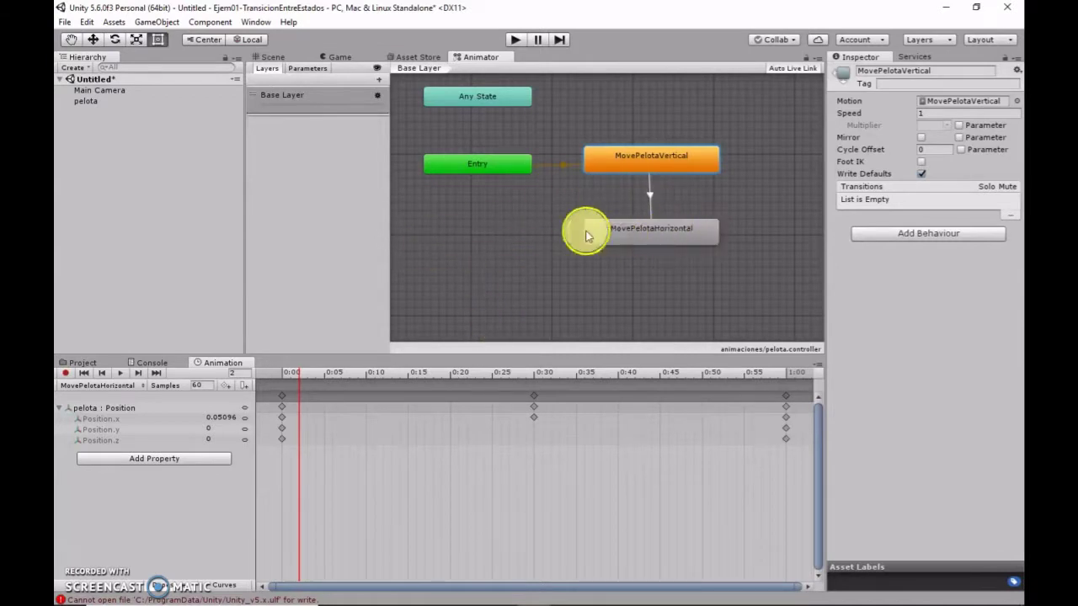
pyautogui.click(661, 227)
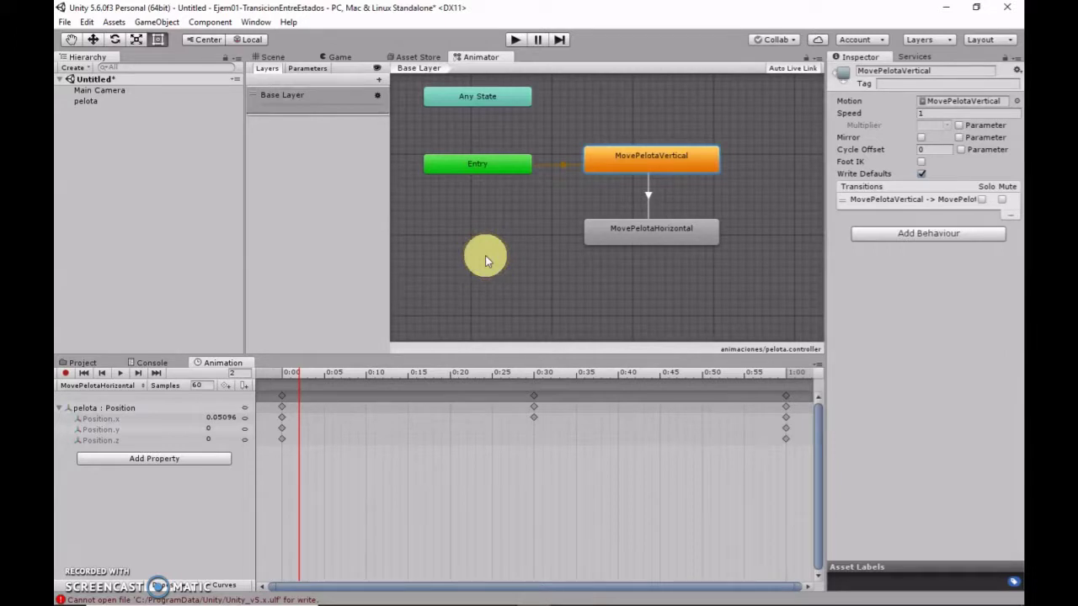
# - Play the game and watch the Animator hand off from MovePelotaVertical to MovePelotaHorizontal
pyautogui.click(513, 40)
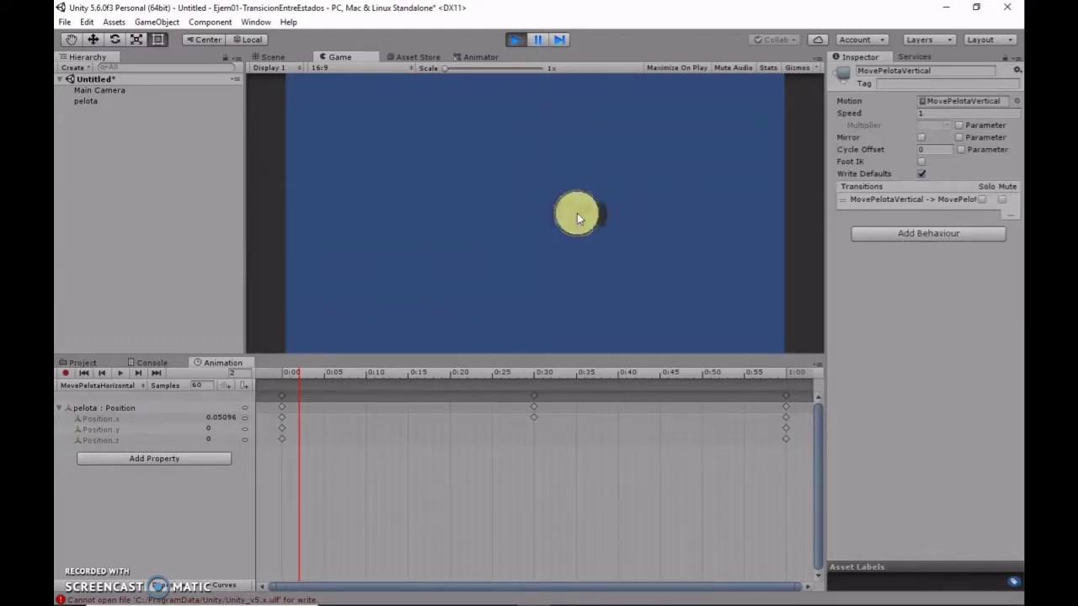
pyautogui.click(406, 56)
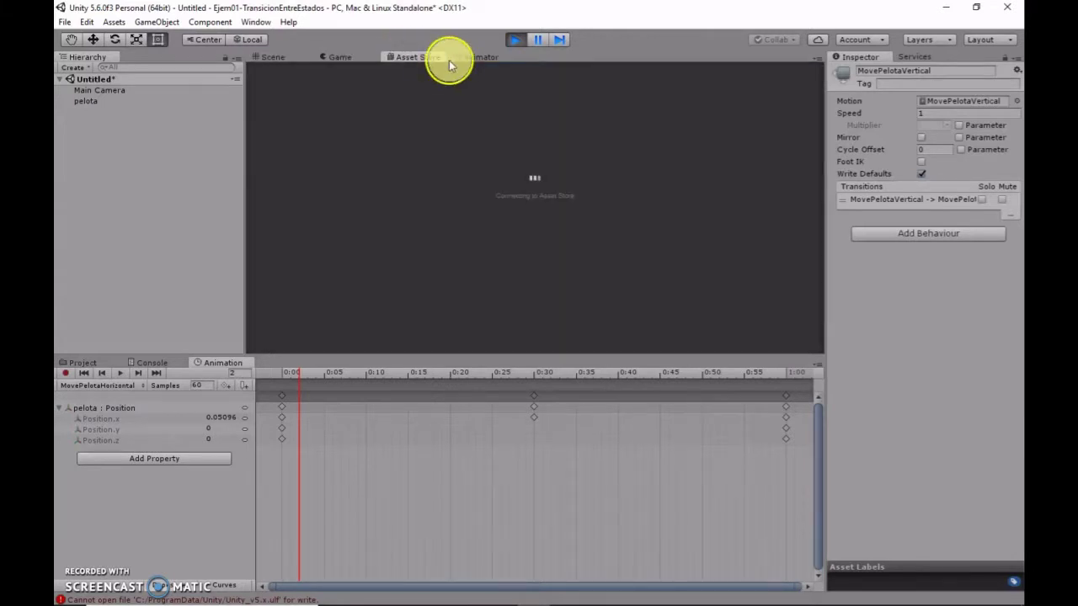
pyautogui.click(472, 57)
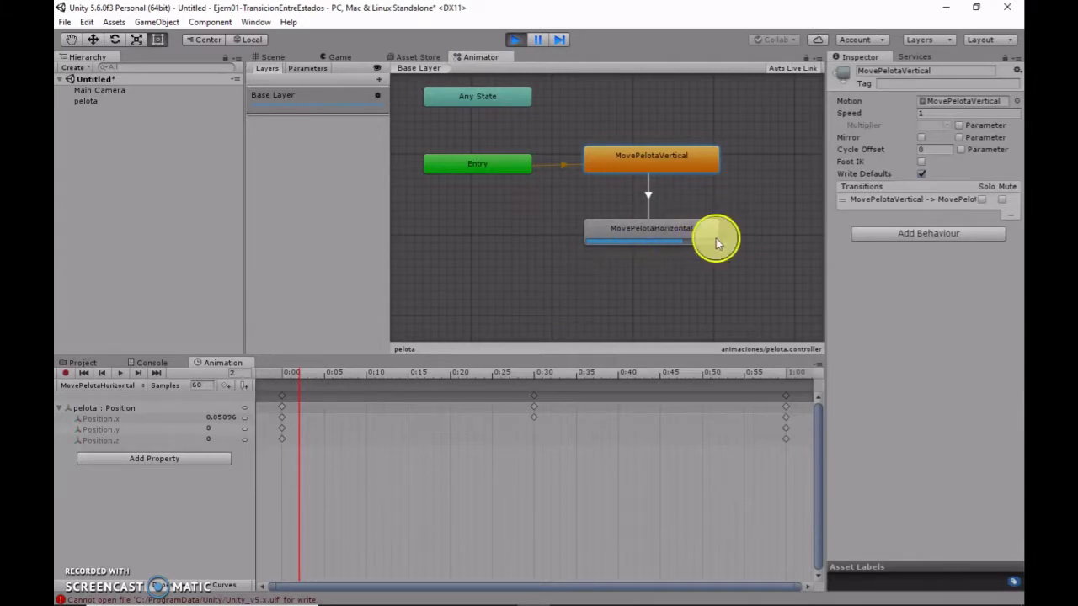
pyautogui.click(646, 197)
pyautogui.click(641, 160)
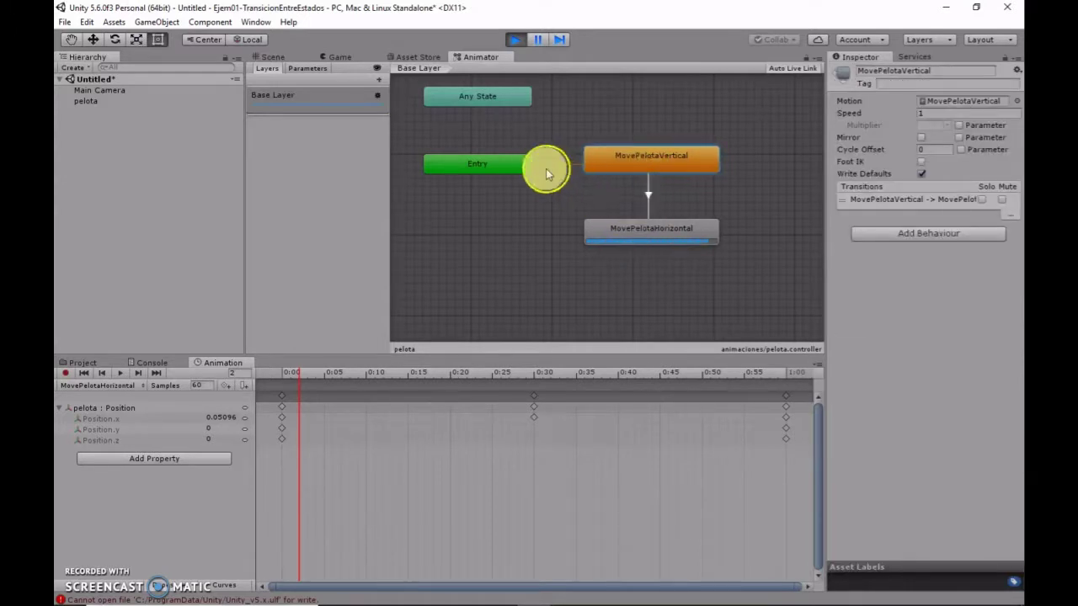
# - Turn off Has Exit Time on the Vertical-to-Horizontal transition and play the game again
pyautogui.click(648, 190)
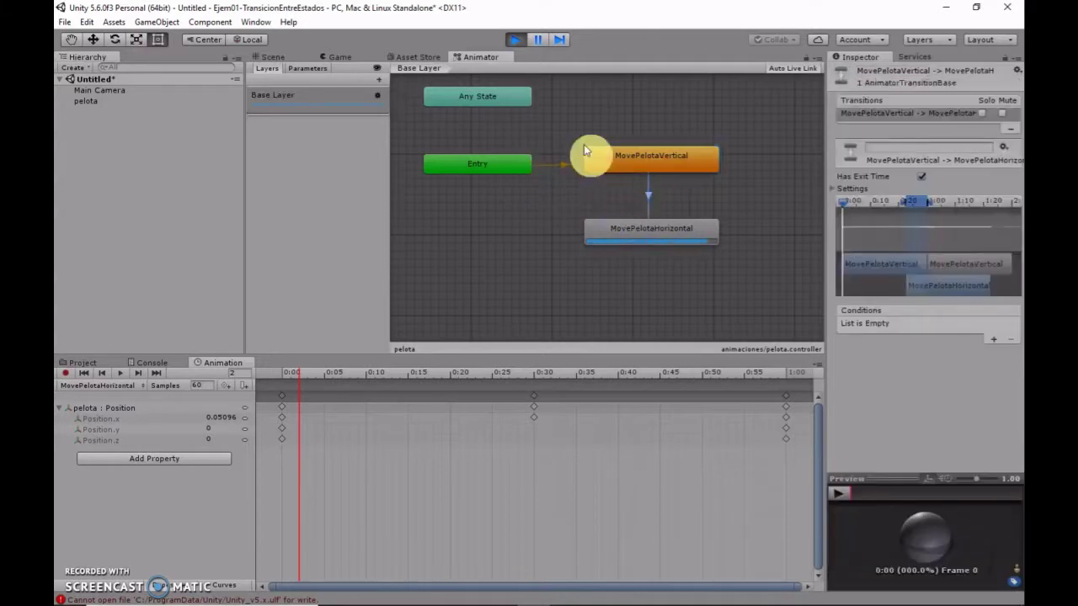
pyautogui.click(515, 39)
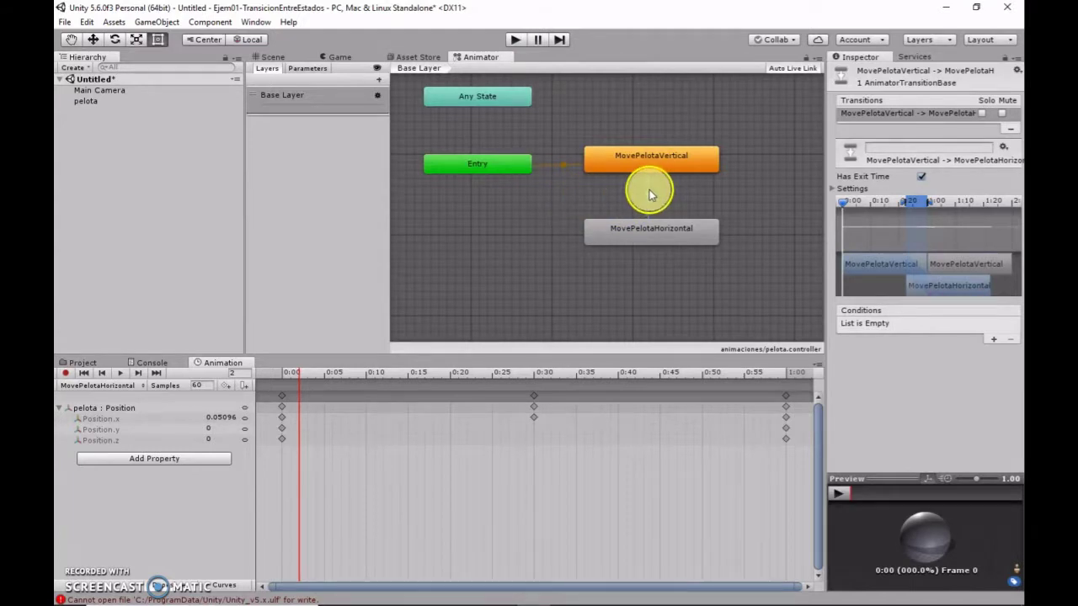
pyautogui.click(596, 193)
pyautogui.click(649, 190)
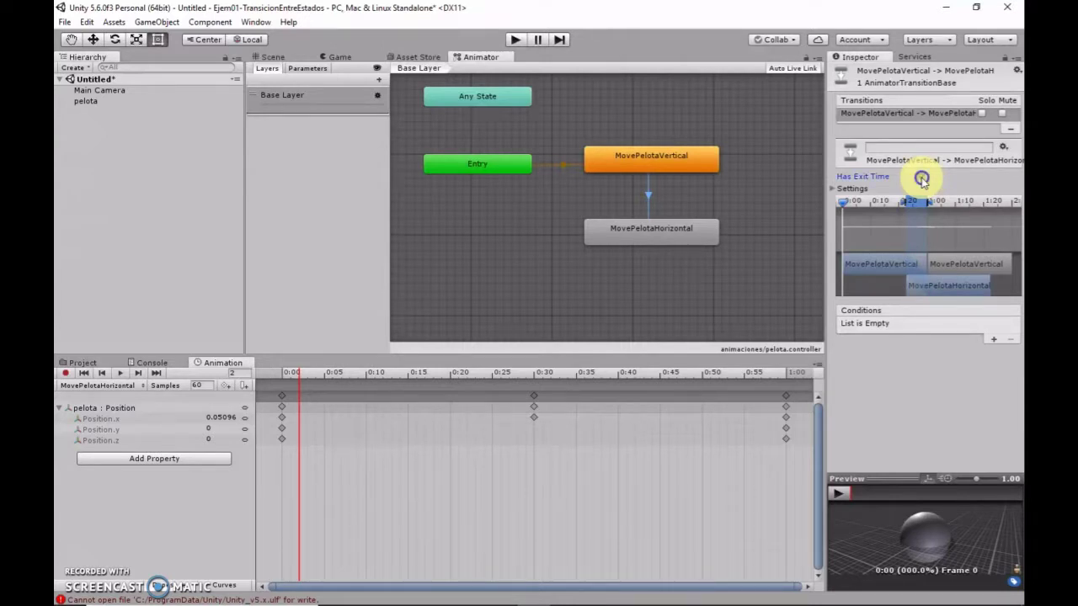
pyautogui.click(921, 176)
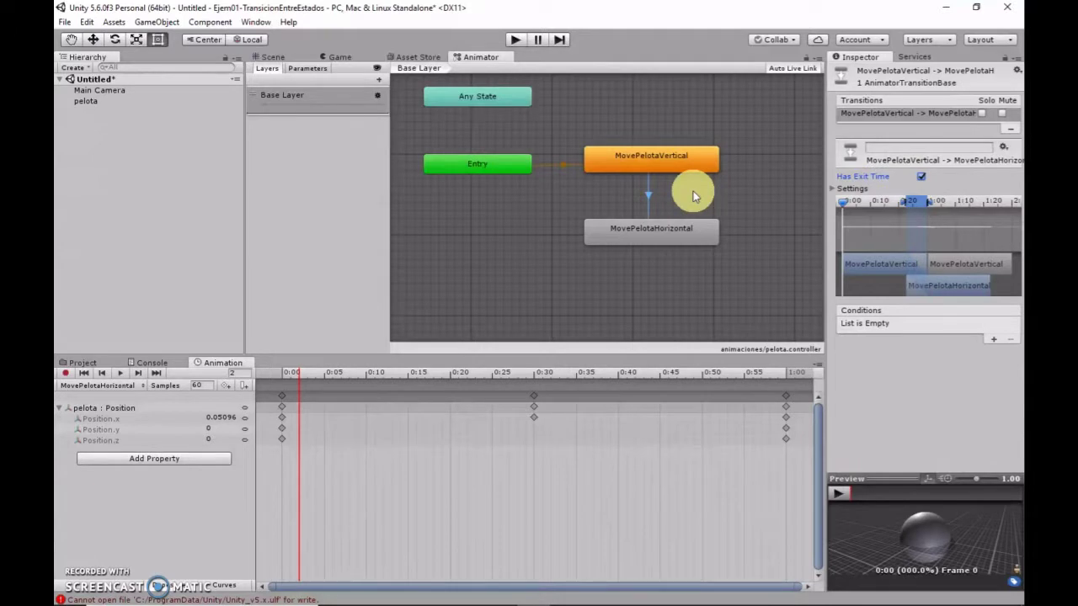
pyautogui.click(921, 176)
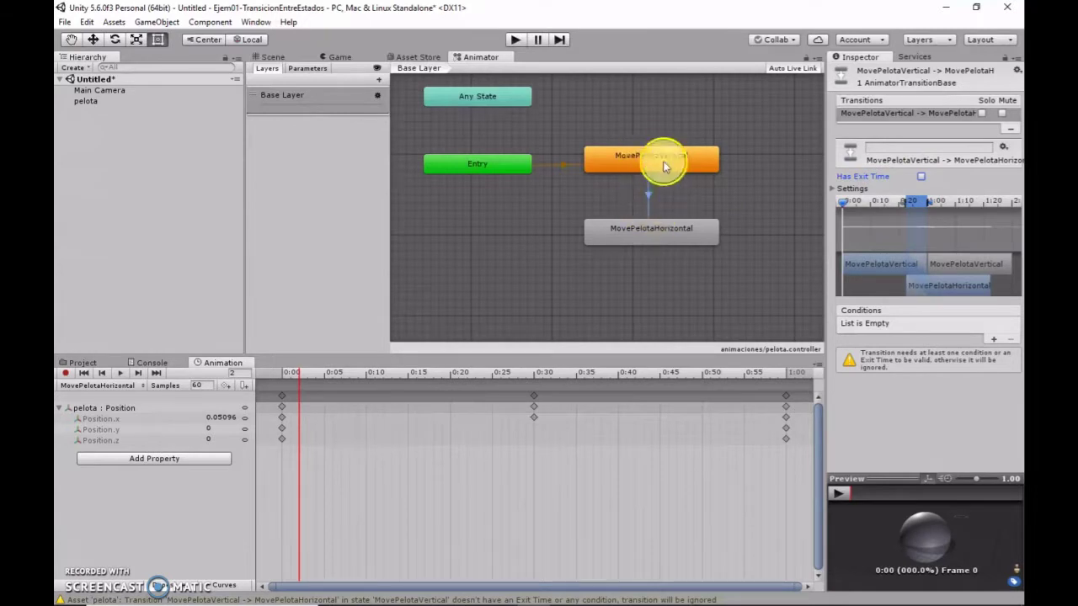
pyautogui.click(515, 40)
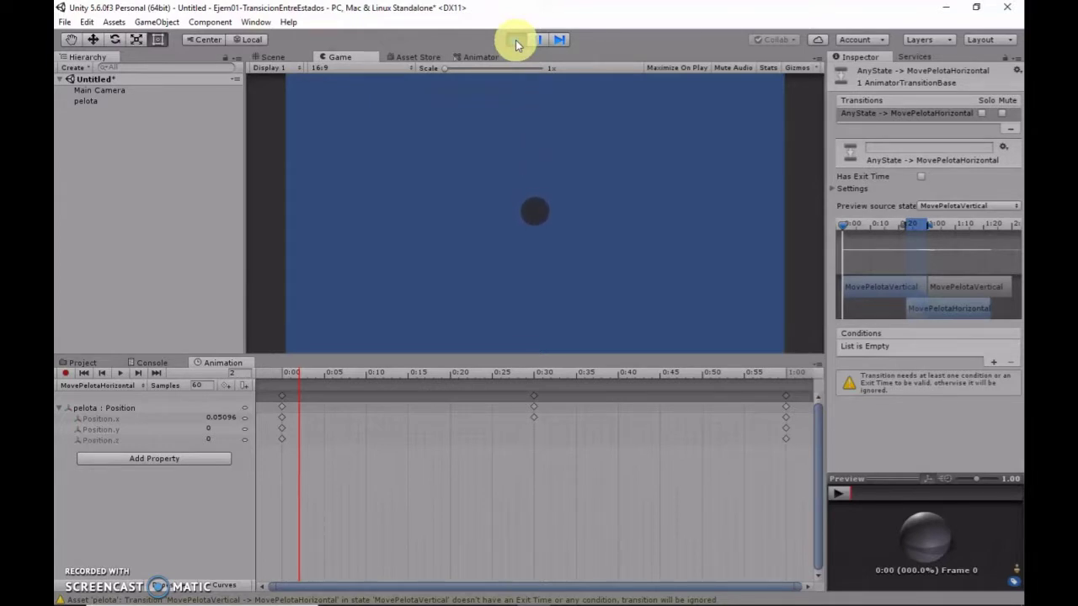
# - Exit Play mode with Ctrl+P and return to editing the inicio scene
pyautogui.click(474, 58)
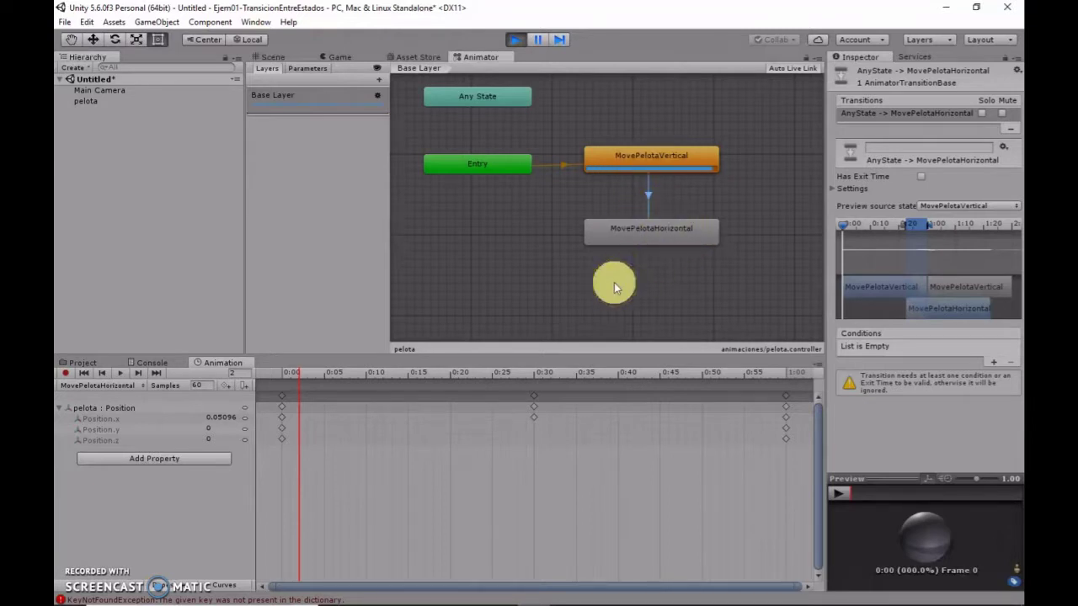
pyautogui.hotkey('ctrl', 'p')
pyautogui.click(83, 102)
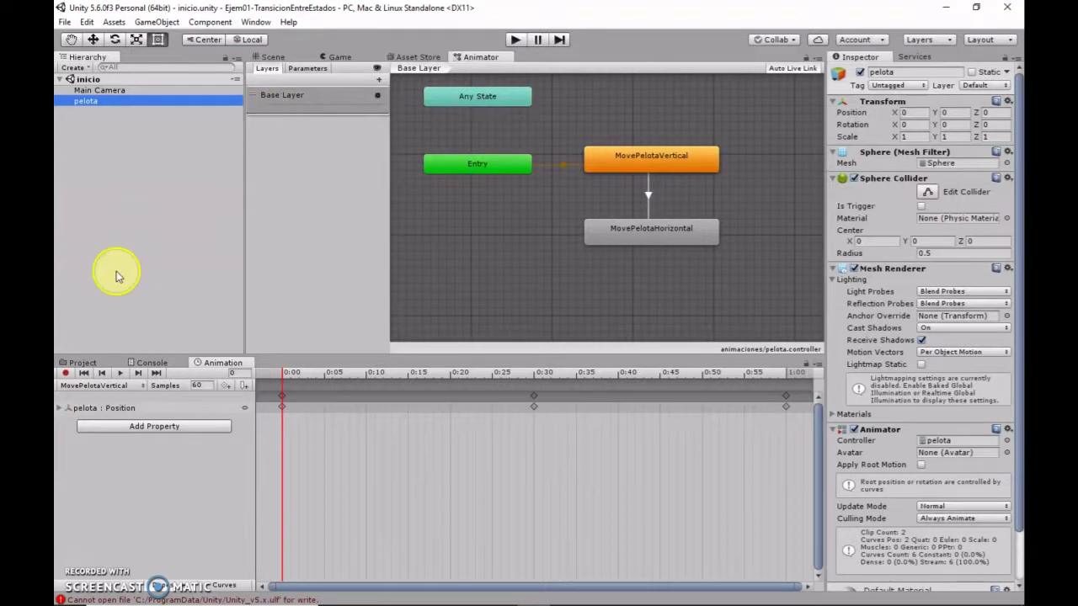
# - Create a new empty clip named MovePelotaParada in the animaciones folder
pyautogui.click(131, 386)
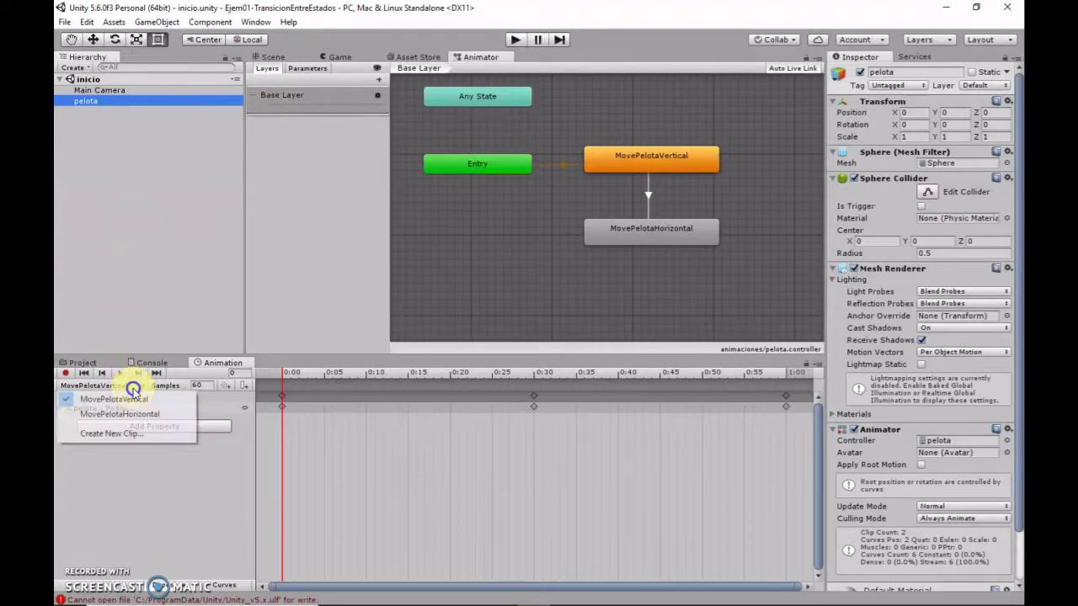
pyautogui.click(141, 435)
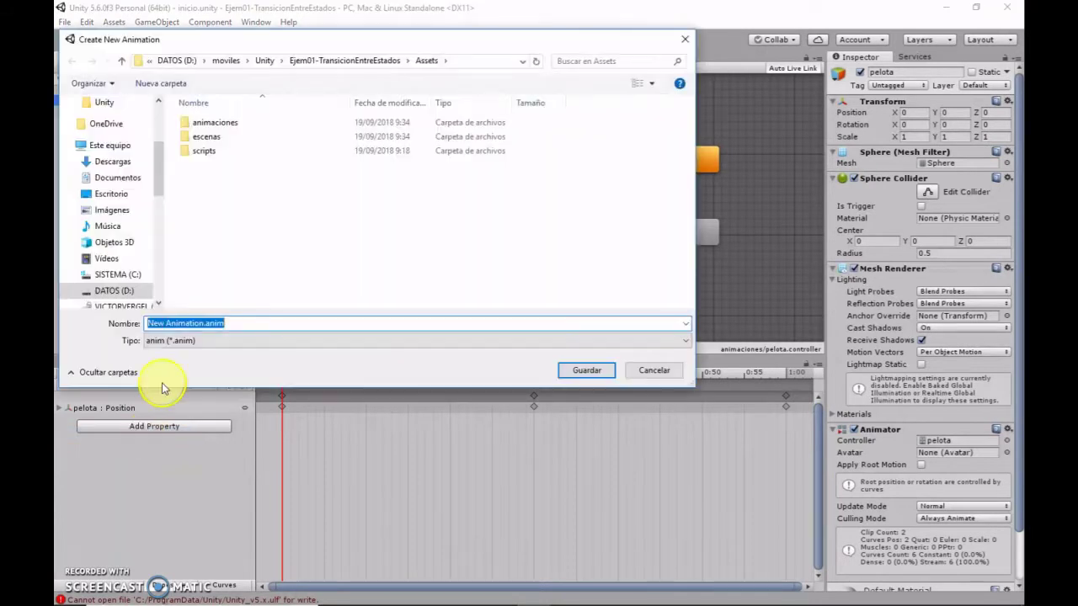
pyautogui.doubleClick(234, 127)
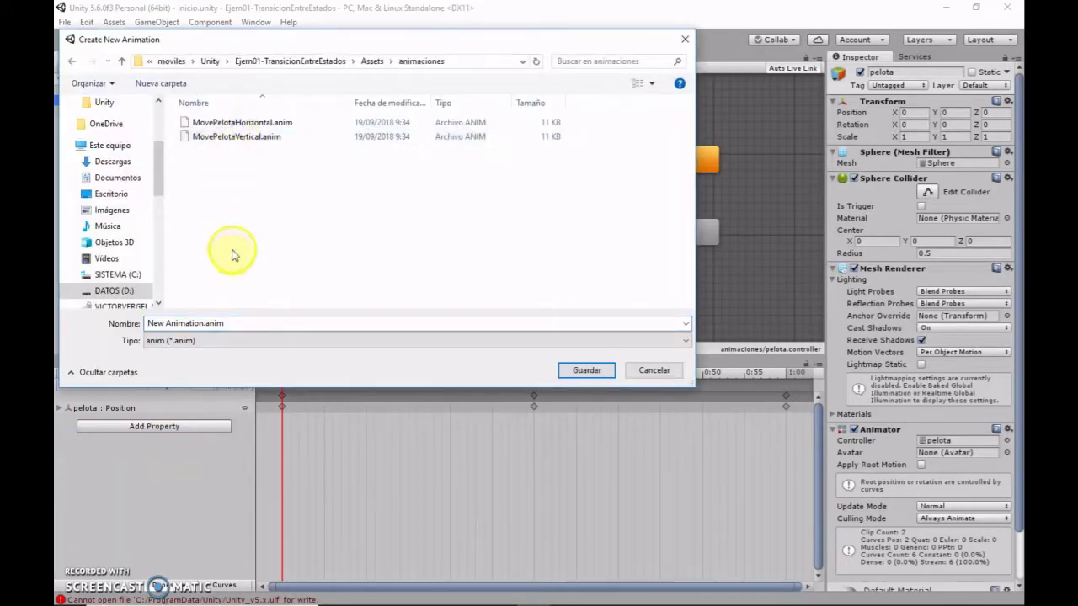
pyautogui.click(220, 322)
pyautogui.write('MovePel')
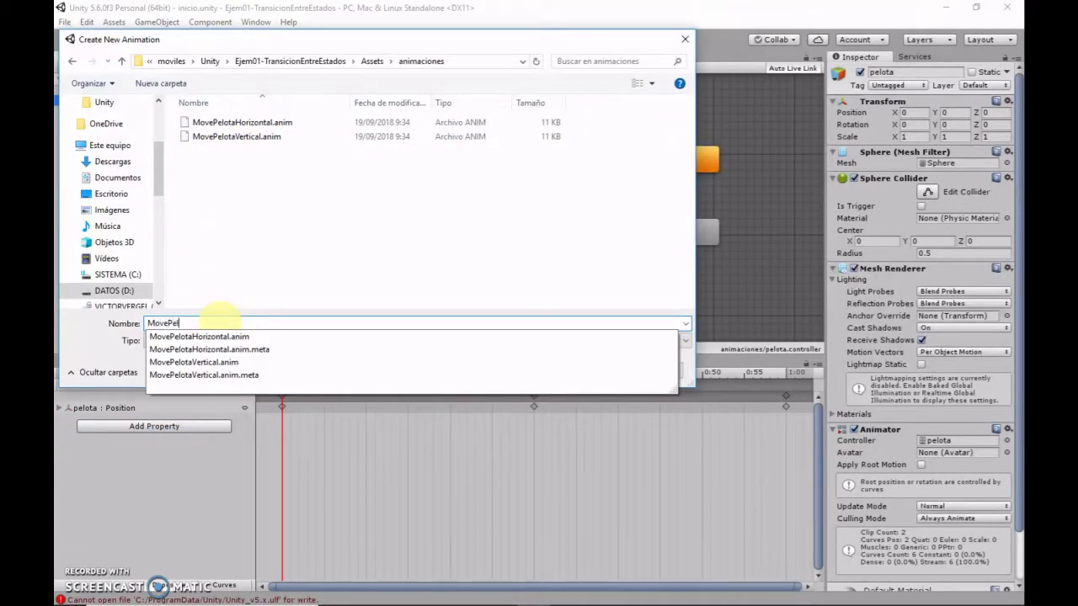
pyautogui.write('otaParada')
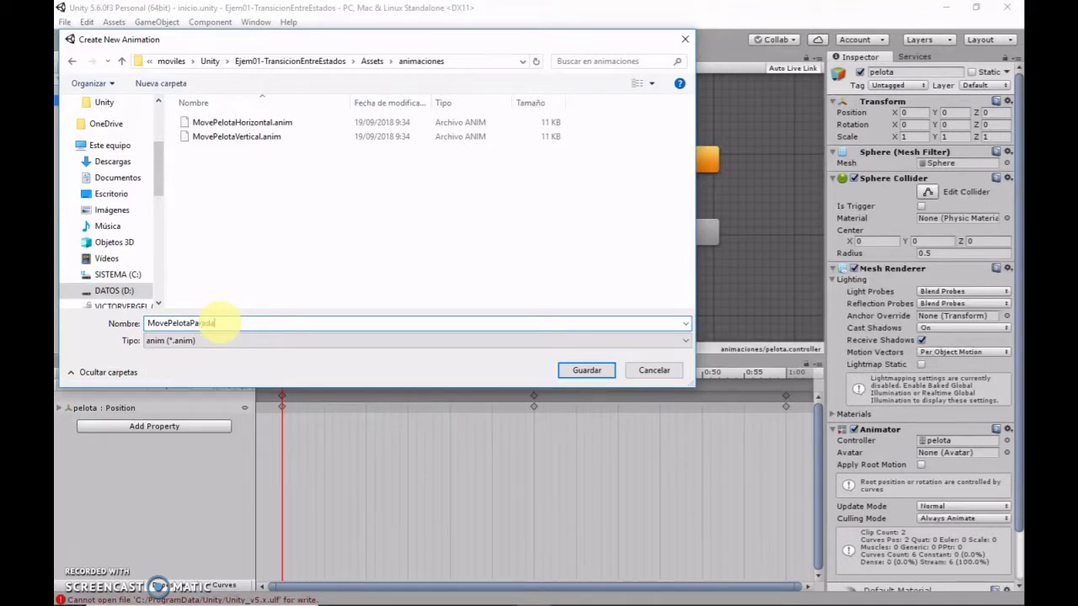
pyautogui.press('Return')
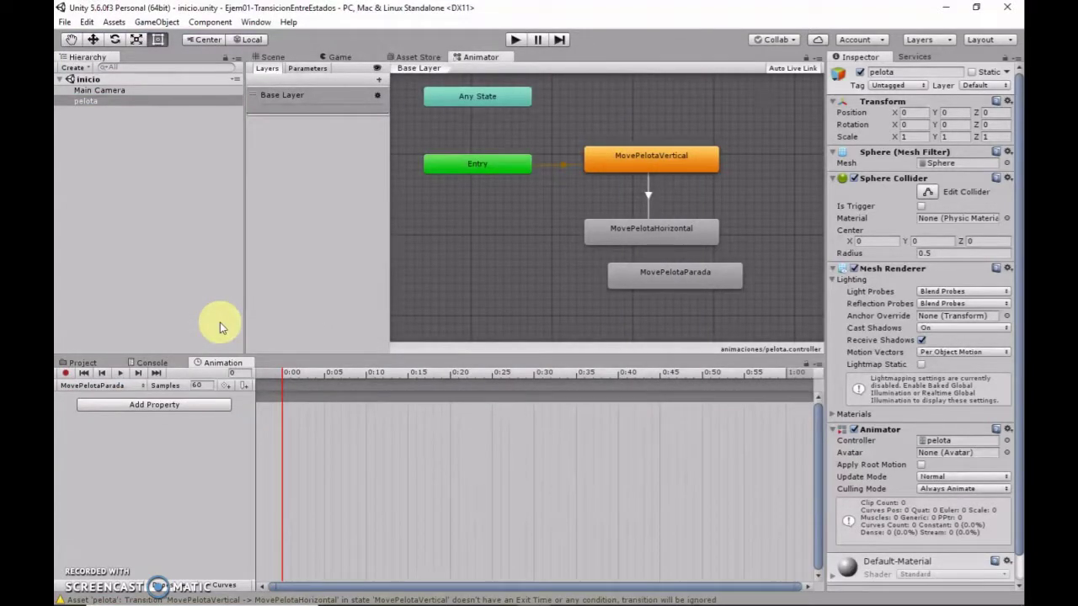
# - Move the MovePelotaParada state above MovePelotaVertical and inspect the default Entry transition
pyautogui.moveTo(689, 278); pyautogui.dragTo(665, 120)
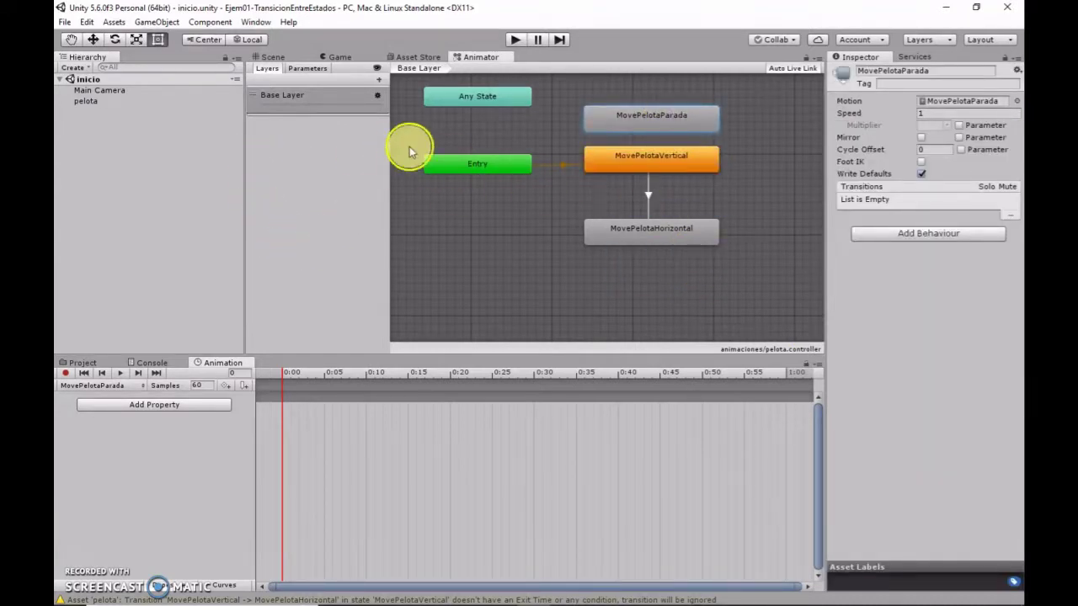
pyautogui.click(566, 165)
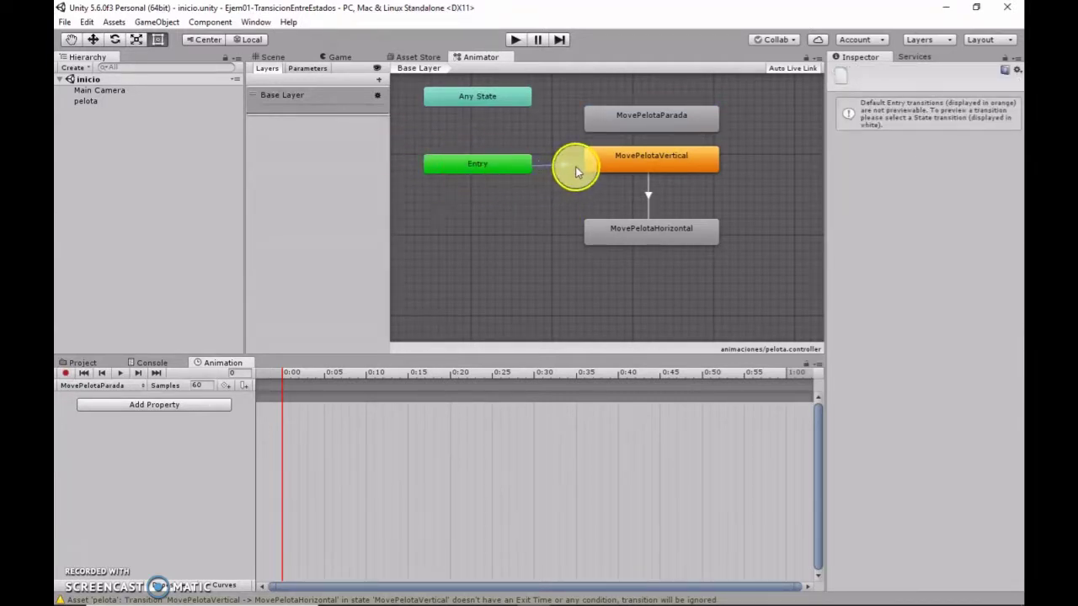
pyautogui.click(587, 120)
pyautogui.click(566, 167)
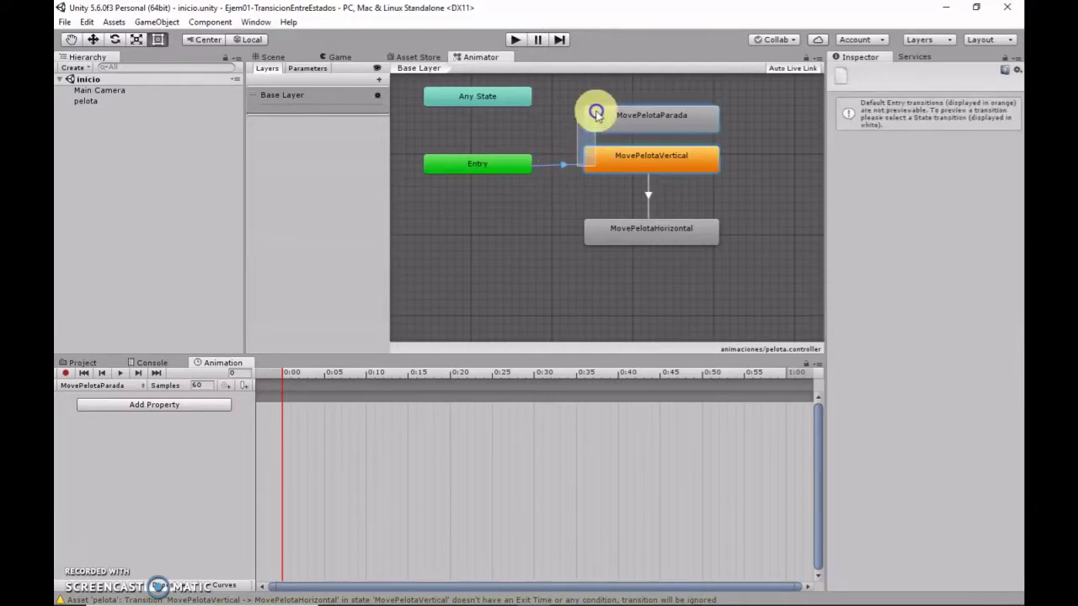
pyautogui.moveTo(589, 108); pyautogui.dragTo(541, 191)
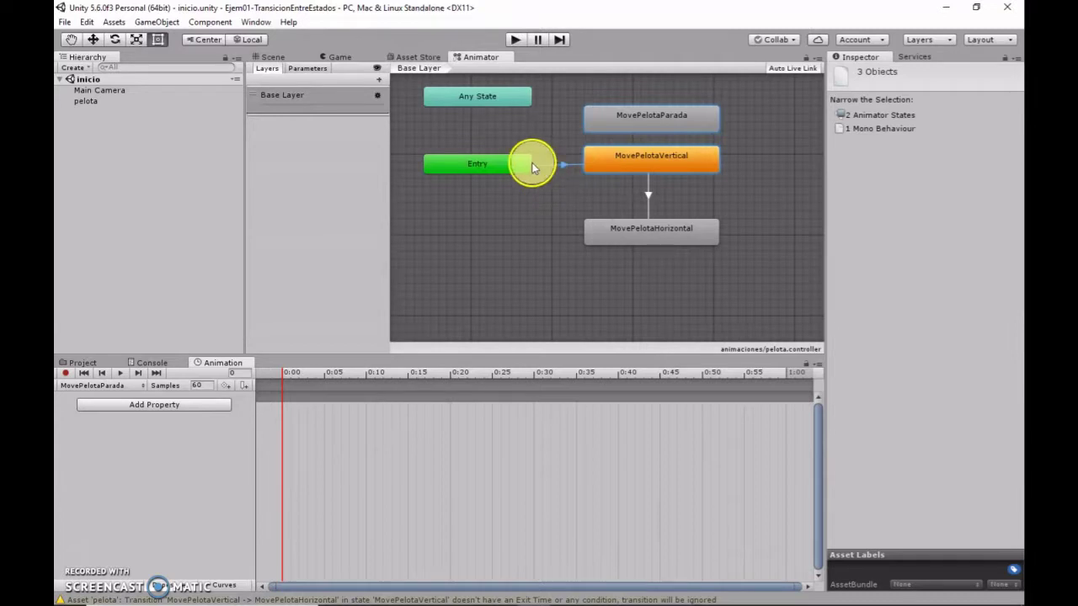
pyautogui.rightClick(529, 163)
# - Make MovePelotaParada the layer's default state
pyautogui.click(557, 173)
pyautogui.click(596, 117)
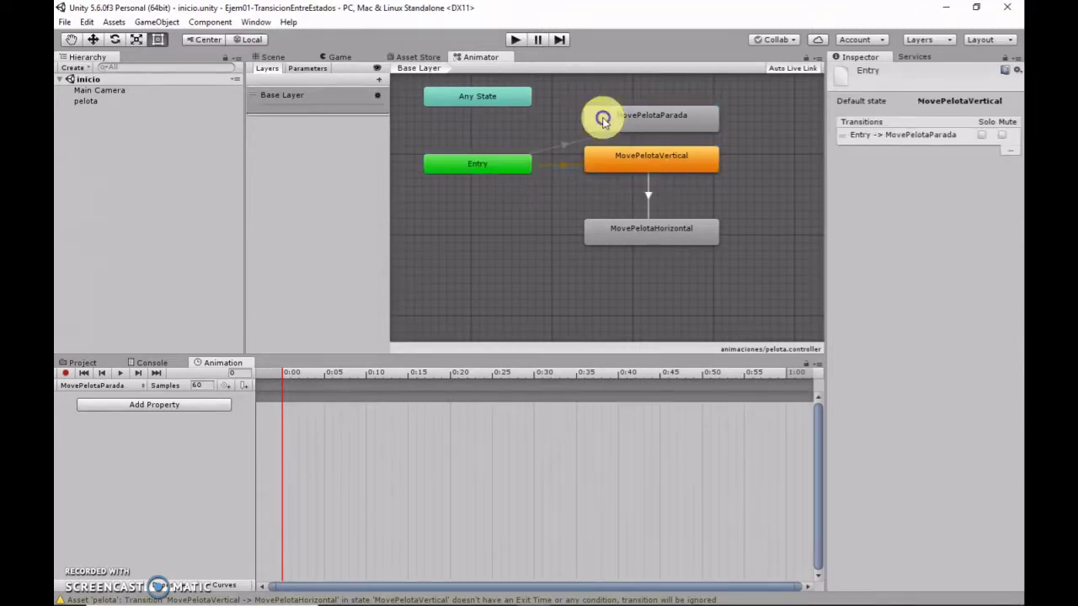
pyautogui.click(566, 149)
pyautogui.rightClick(566, 149)
pyautogui.click(562, 150)
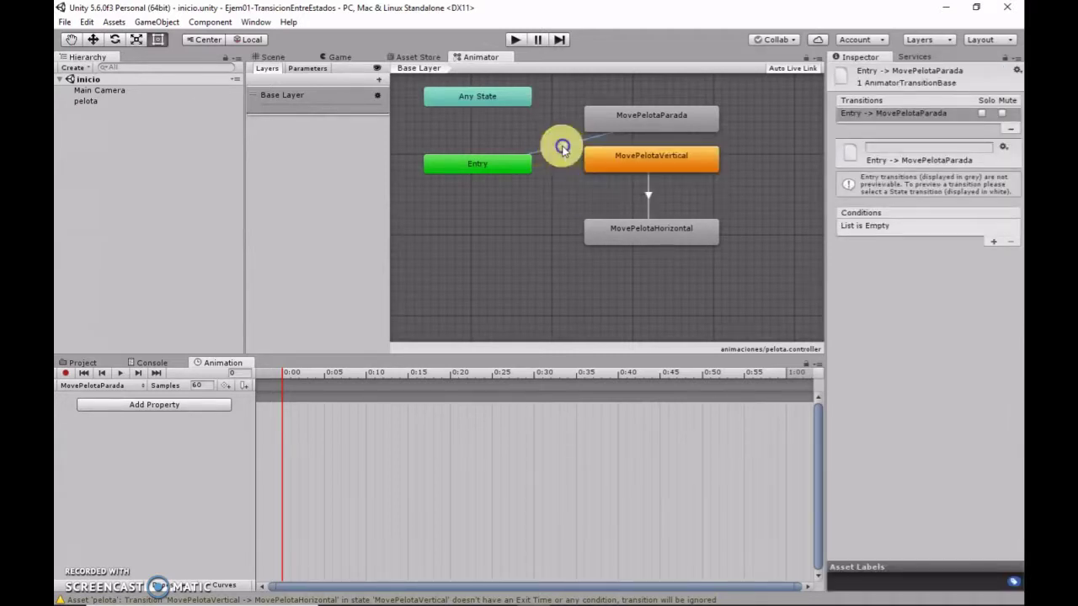
pyautogui.rightClick(597, 126)
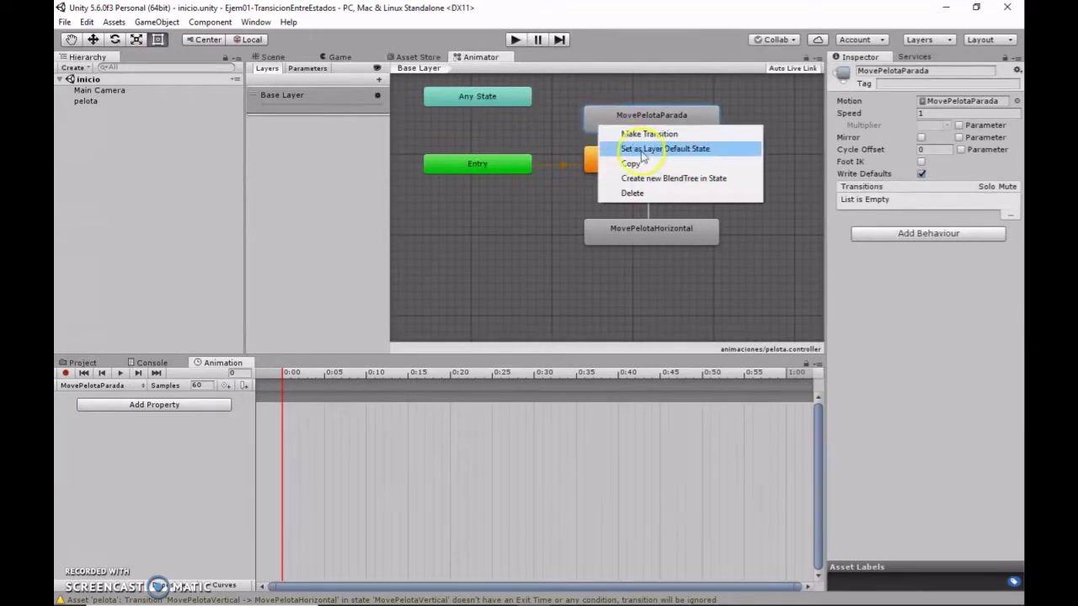
pyautogui.click(700, 154)
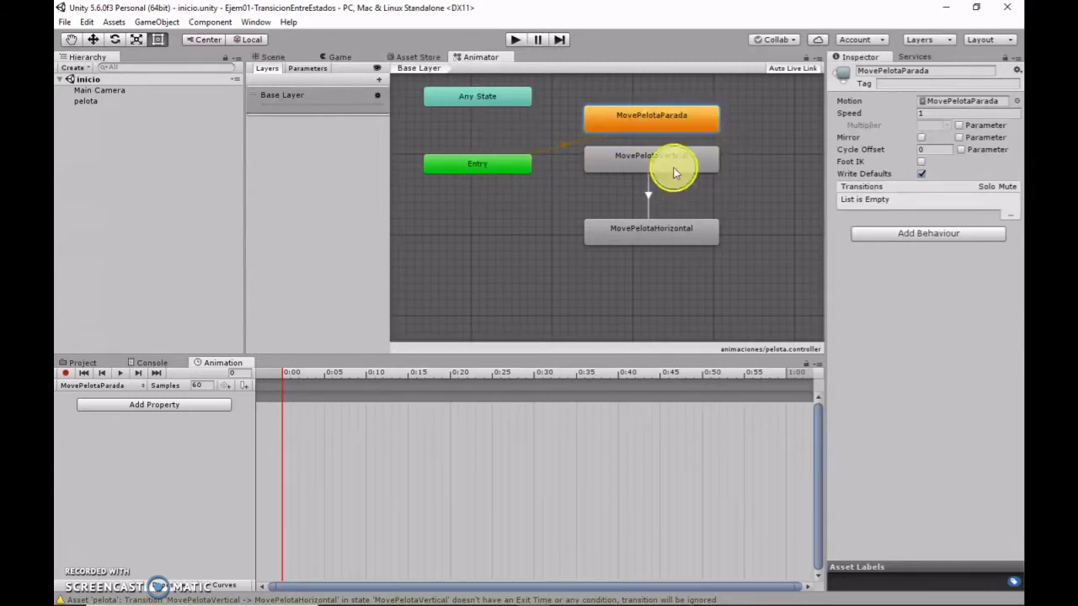
# - Lay out MovePelotaVertical and MovePelotaHorizontal side by side beneath MovePelotaParada
pyautogui.moveTo(662, 234); pyautogui.dragTo(743, 225)
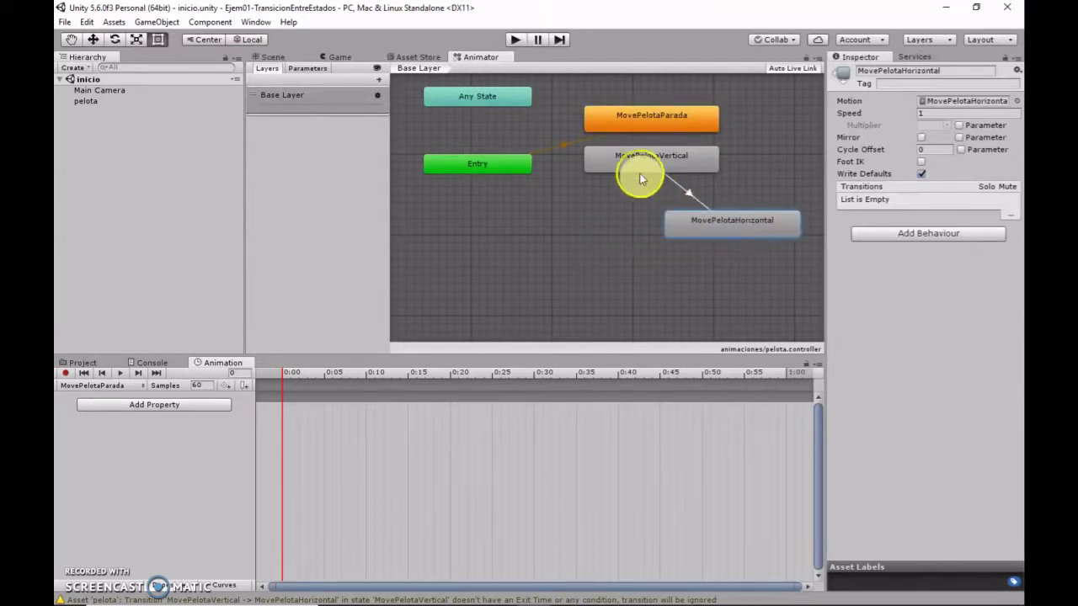
pyautogui.moveTo(640, 175); pyautogui.dragTo(519, 222)
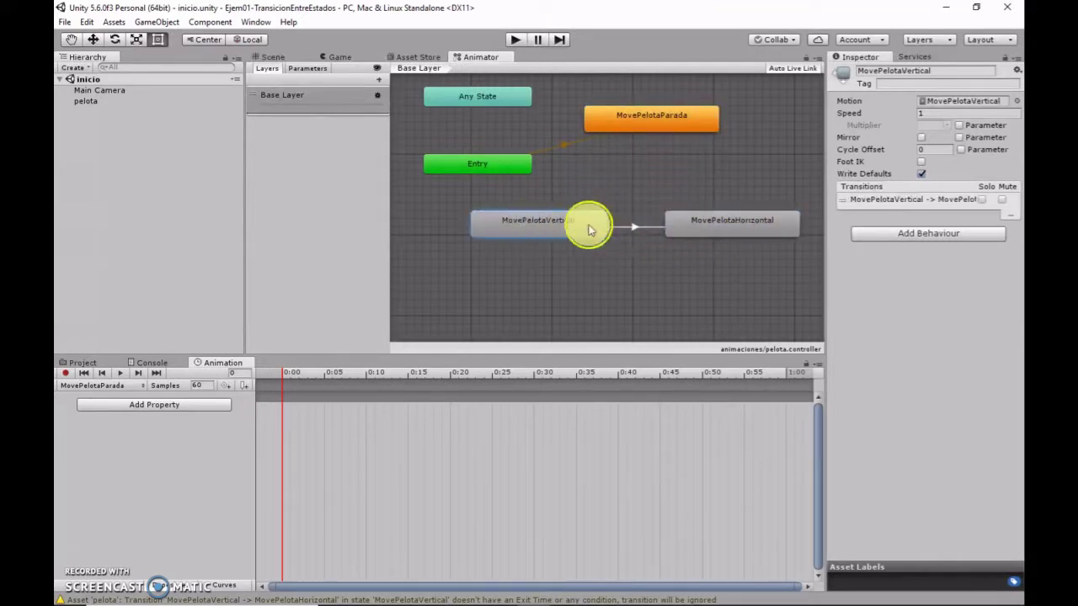
pyautogui.click(637, 227)
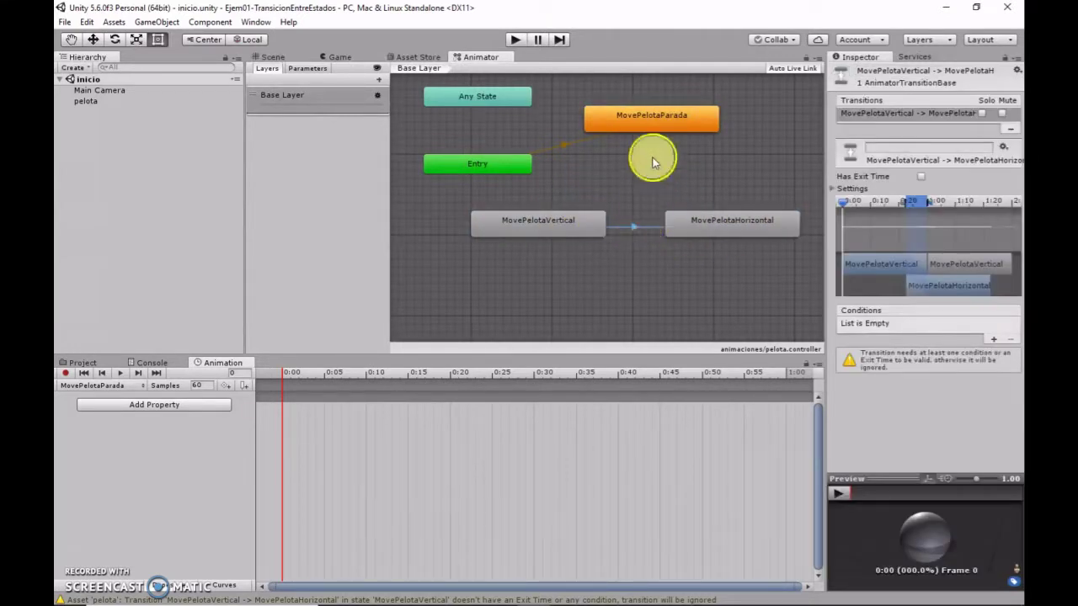
# - Add transitions from MovePelotaParada to MovePelotaVertical and MovePelotaHorizontal, removing the Vertical-to-Horizontal link
pyautogui.rightClick(647, 131)
pyautogui.click(654, 137)
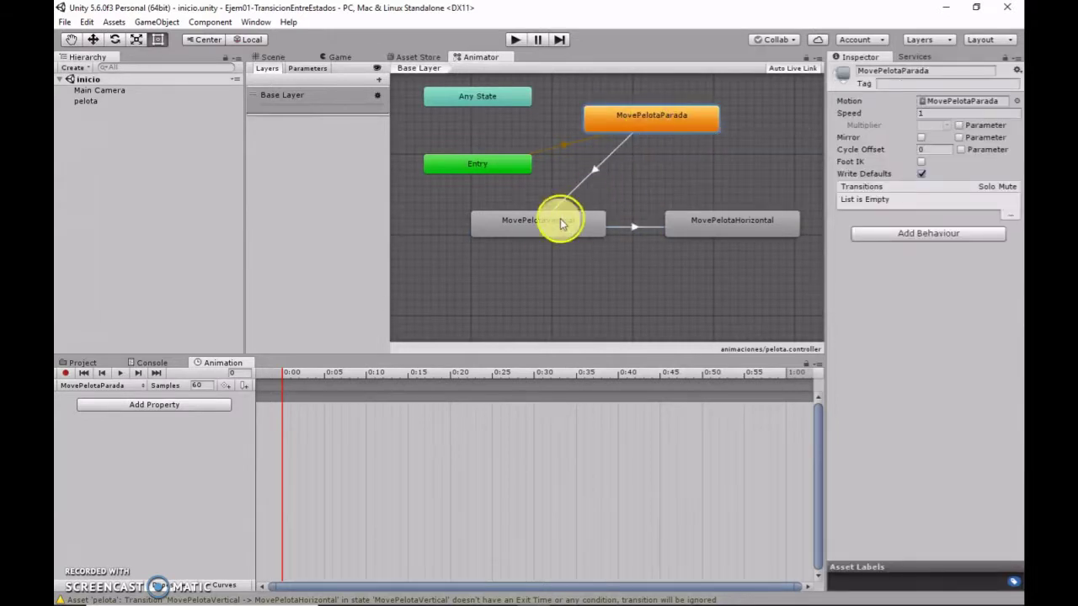
pyautogui.click(539, 227)
pyautogui.click(539, 225)
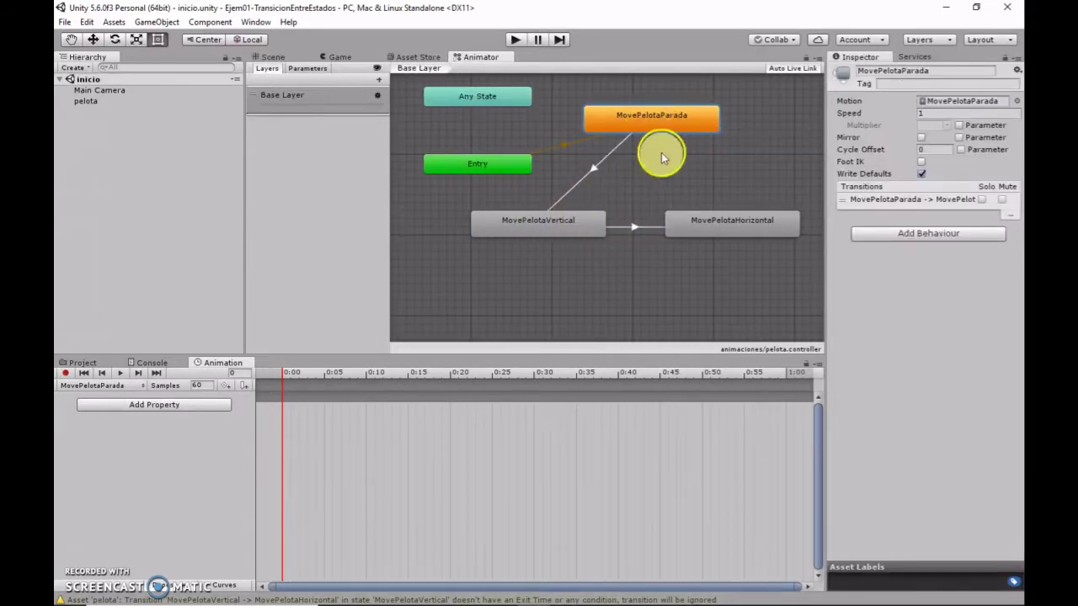
pyautogui.rightClick(683, 125)
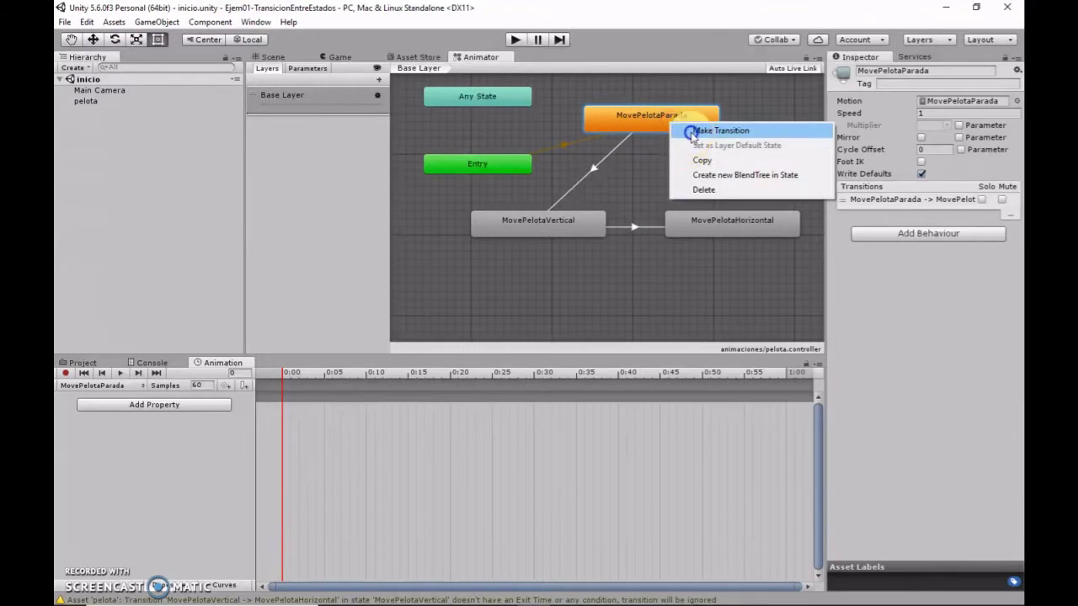
pyautogui.click(687, 131)
pyautogui.click(730, 225)
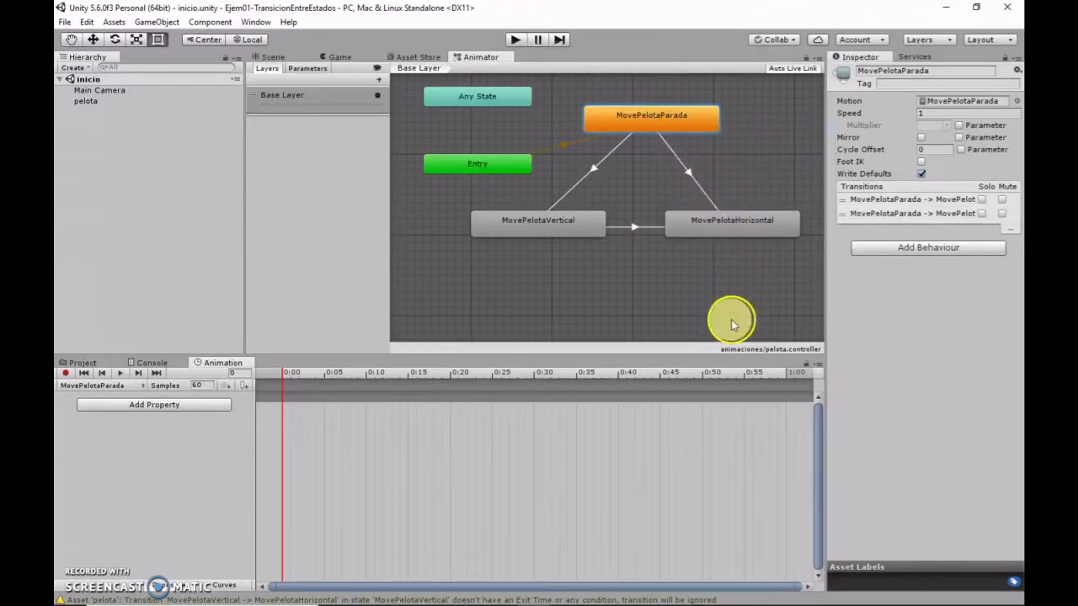
pyautogui.click(627, 227)
pyautogui.rightClick(630, 229)
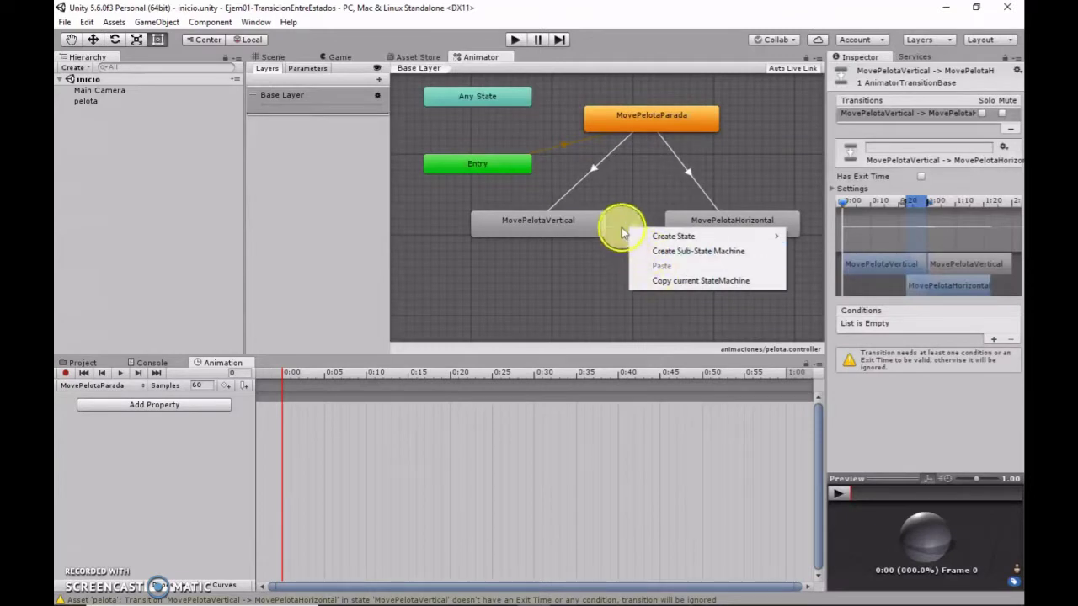
pyautogui.click(622, 228)
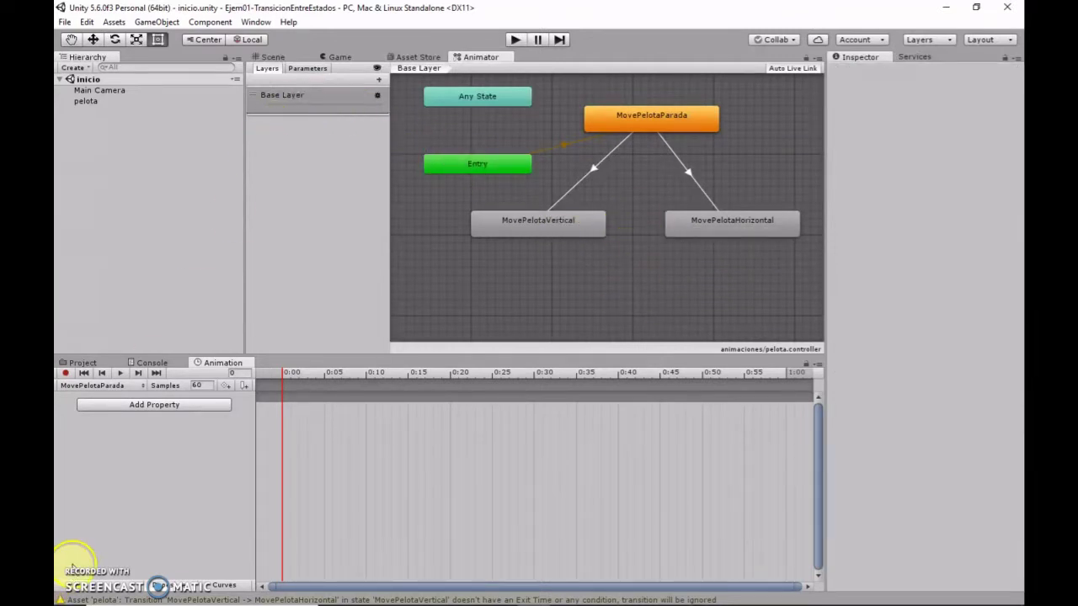
# - Move Any State to the bottom of the graph and connect it to MovePelotaParada
pyautogui.moveTo(477, 96); pyautogui.dragTo(646, 301)
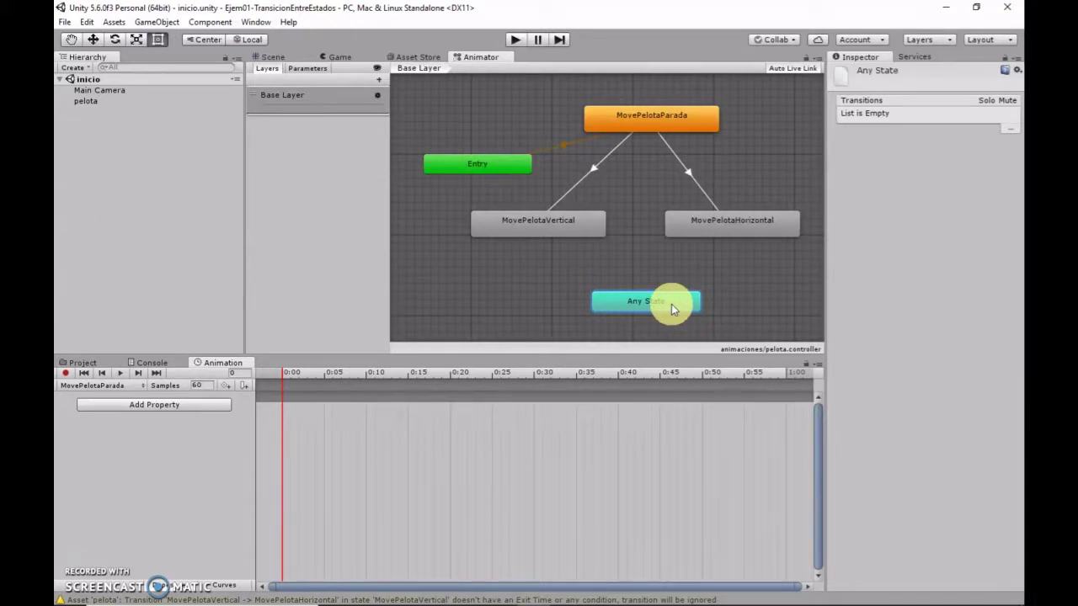
pyautogui.rightClick(672, 309)
pyautogui.click(665, 312)
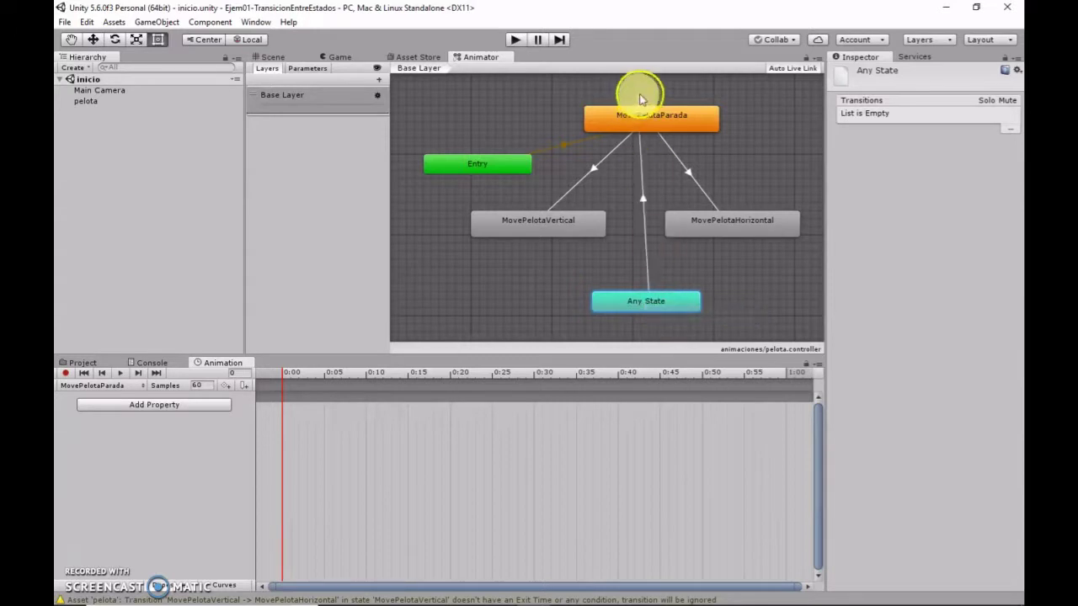
pyautogui.click(650, 124)
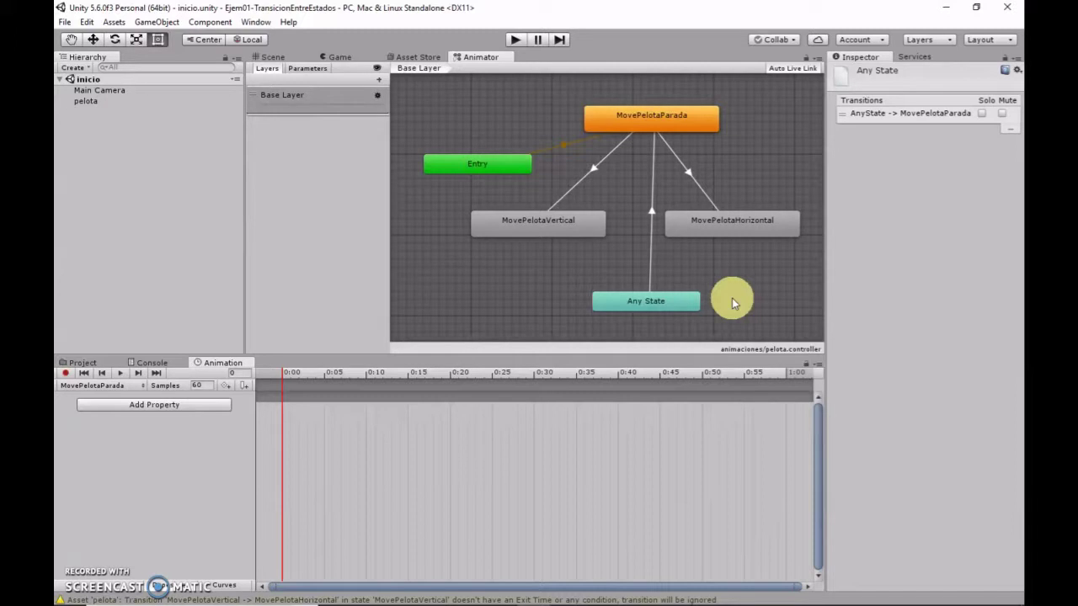
# - Turn off exit time on both transitions leaving MovePelotaParada
pyautogui.click(596, 184)
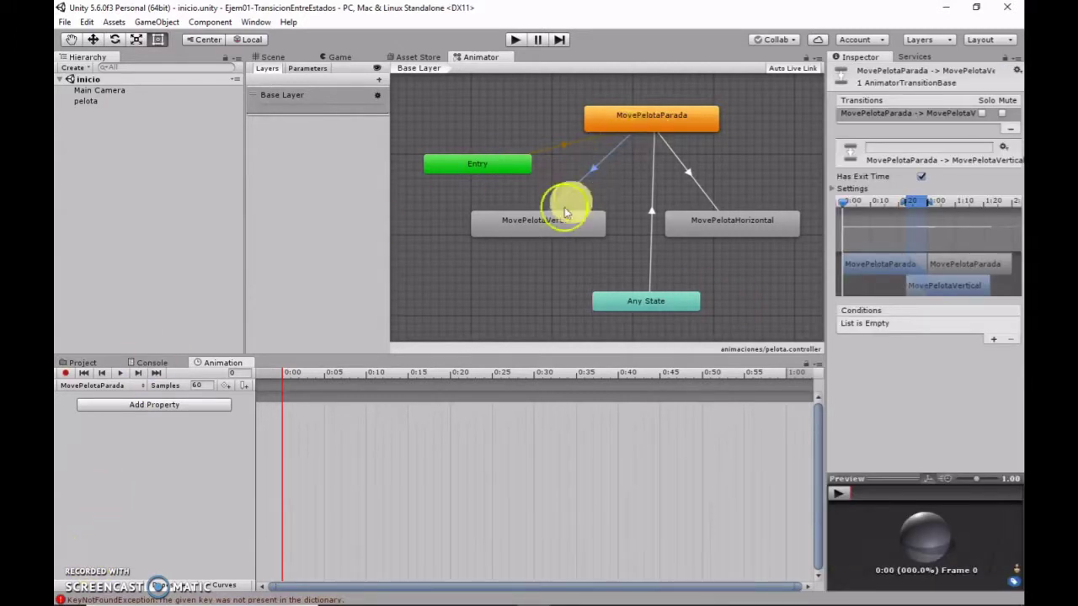
pyautogui.click(921, 176)
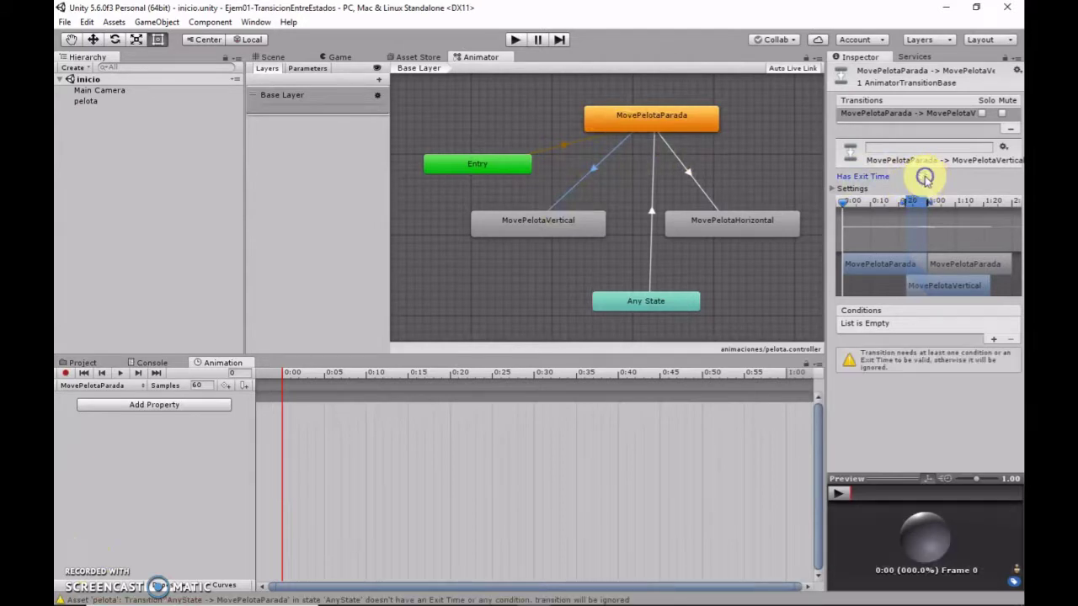
pyautogui.click(689, 175)
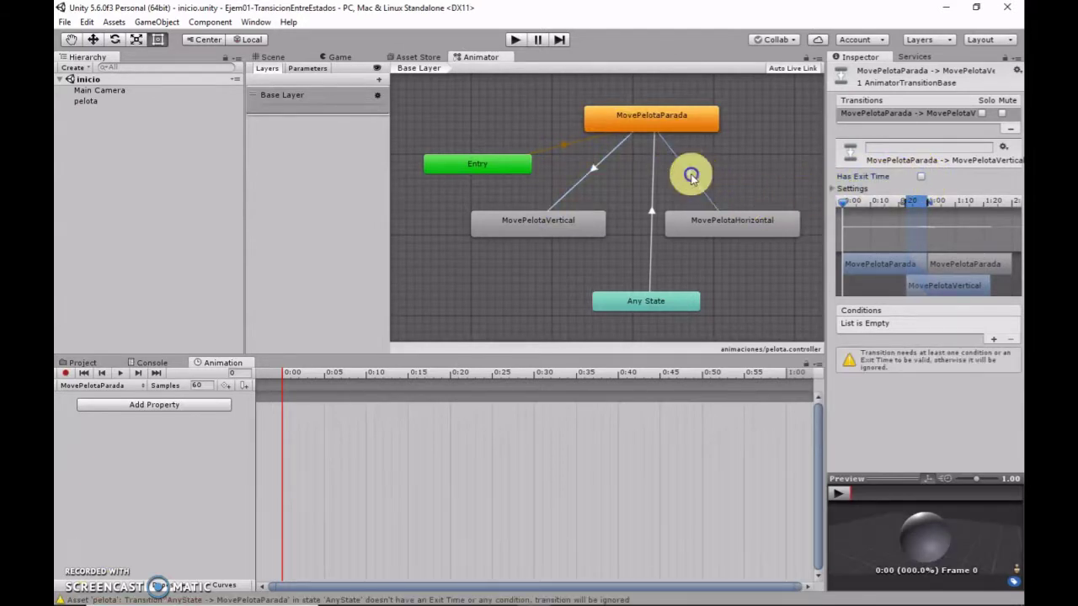
pyautogui.click(921, 176)
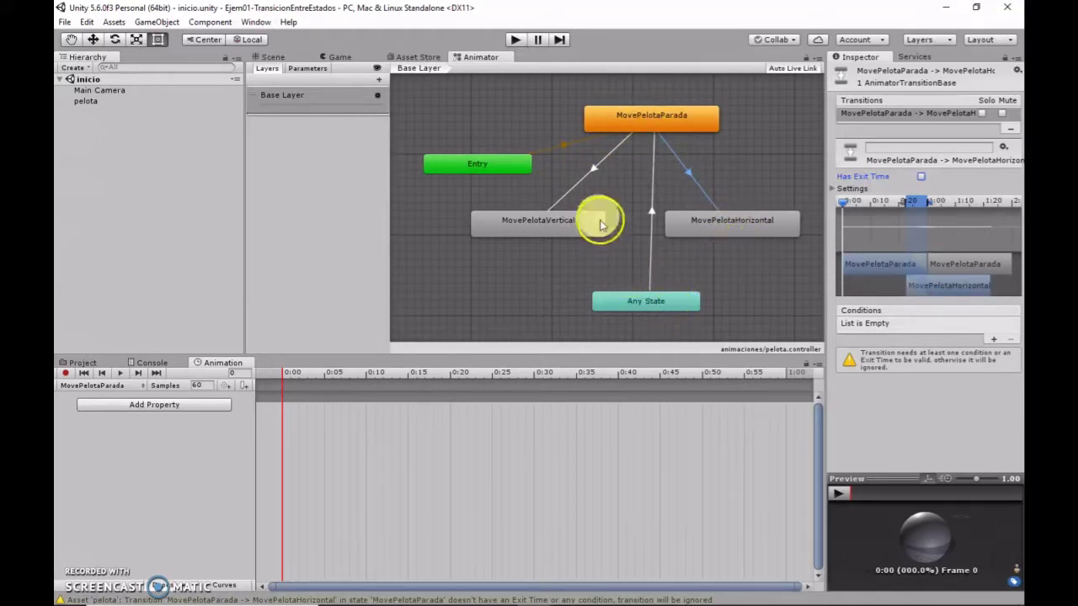
# - Check the MovePelotaParada, MovePelotaVertical, MovePelotaHorizontal and Any State nodes in the Inspector
pyautogui.click(681, 122)
pyautogui.click(554, 217)
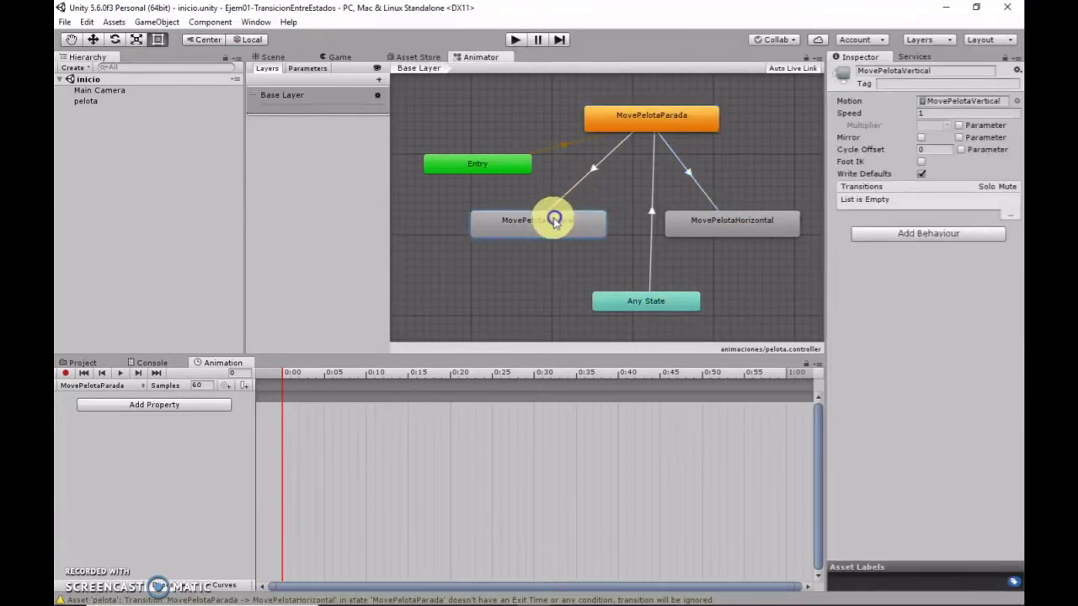
pyautogui.click(649, 301)
pyautogui.click(662, 134)
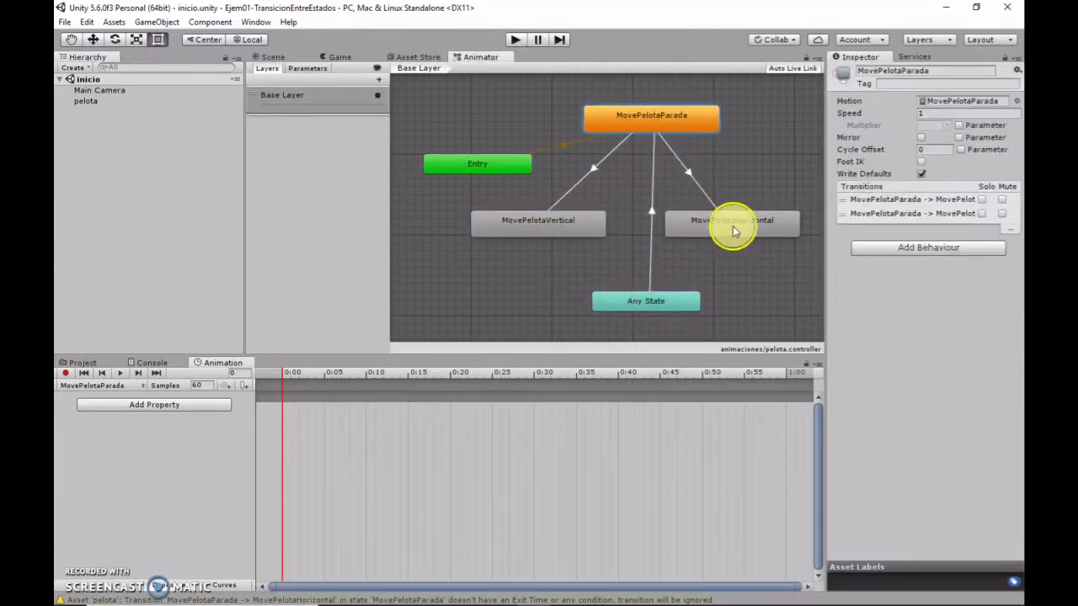
pyautogui.click(731, 226)
pyautogui.click(644, 130)
pyautogui.click(741, 221)
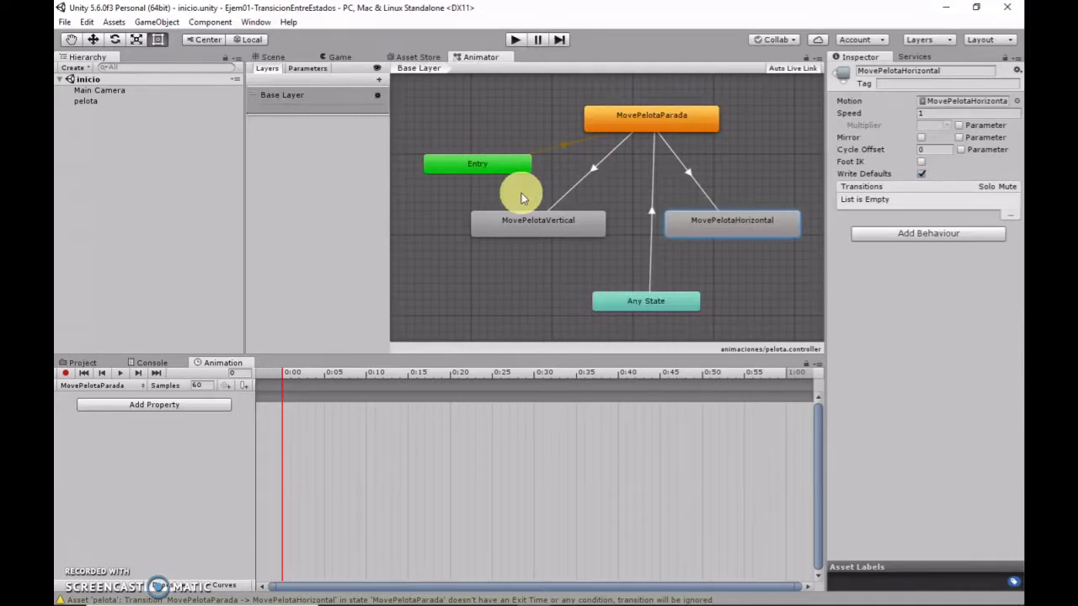
# - Add an Int parameter named estadoPelota in the Animator's Parameters list
pyautogui.click(308, 69)
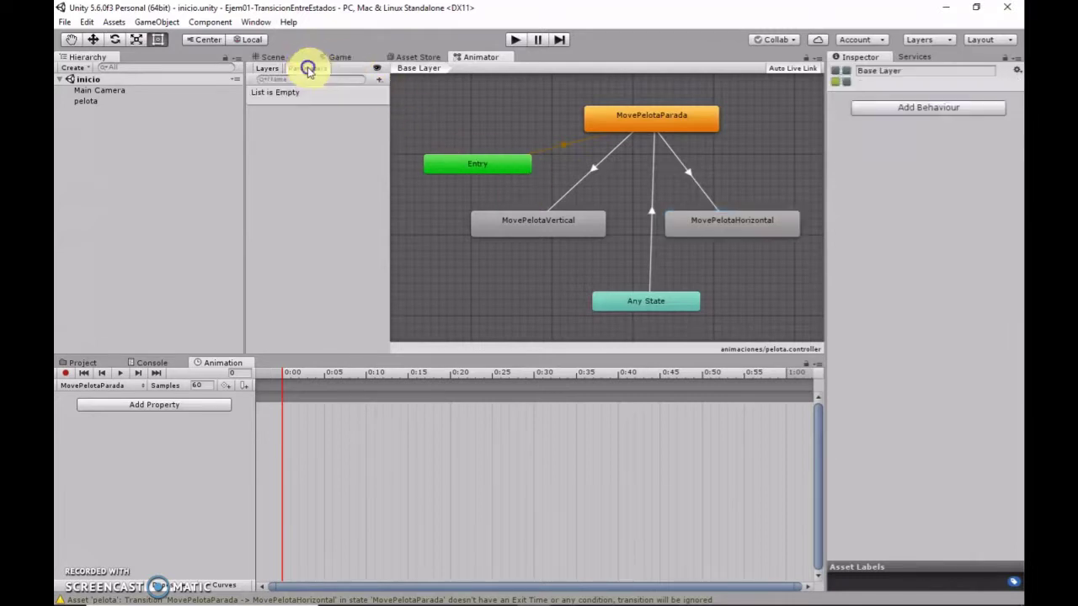
pyautogui.click(378, 79)
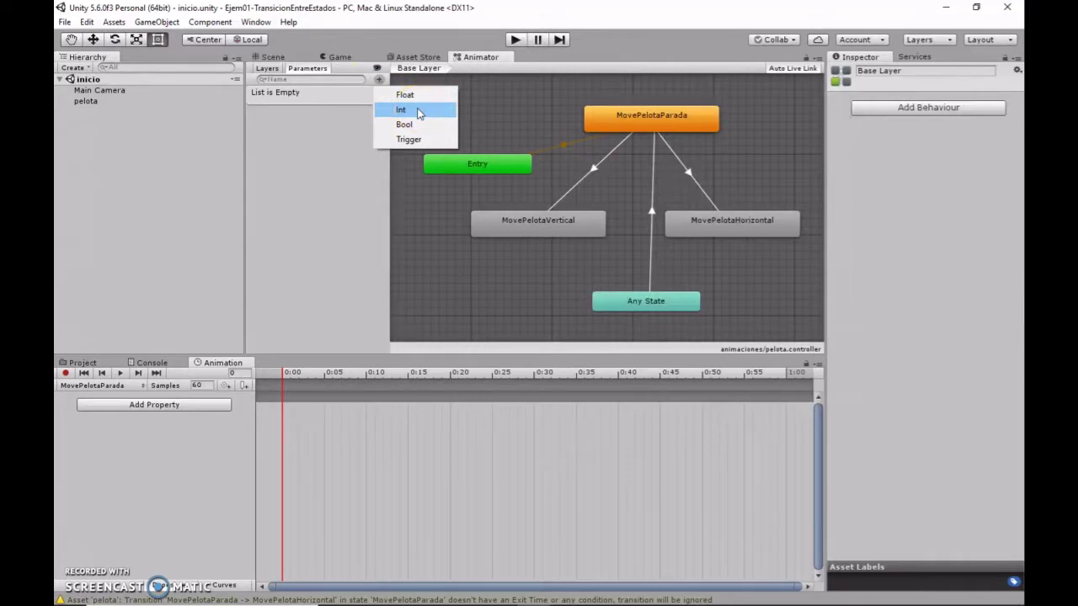
pyautogui.click(418, 112)
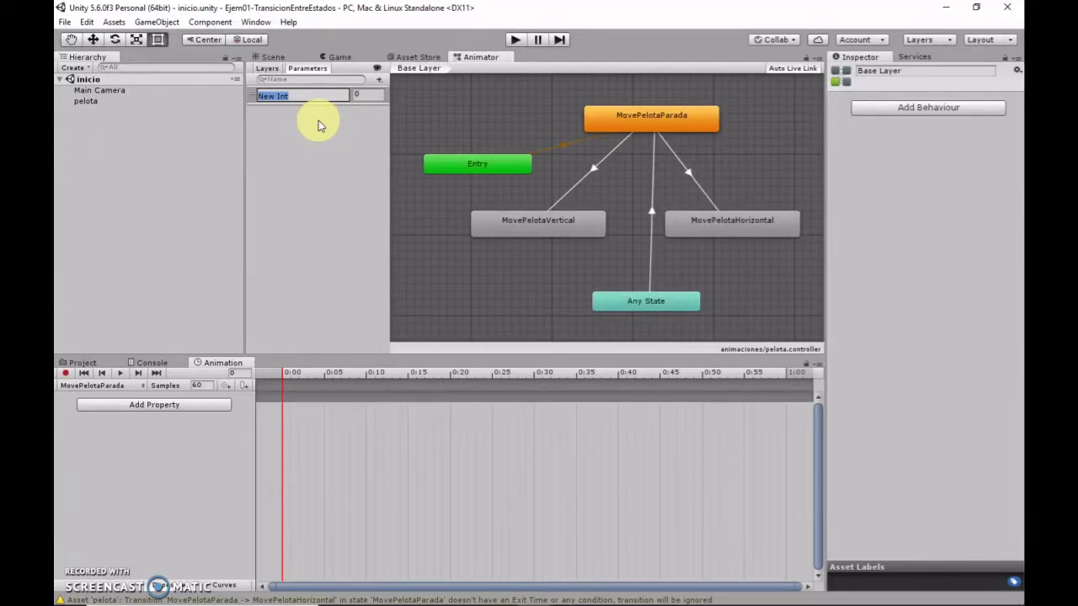
pyautogui.write('estadoPelota')
pyautogui.press('Return')
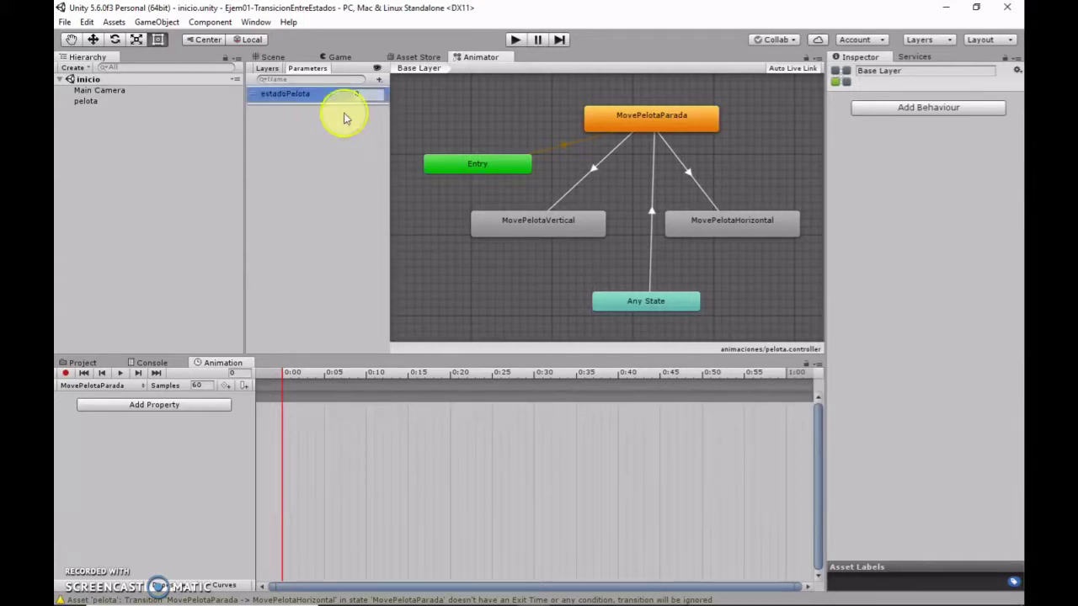
# - Try estadoPelota at 1 and then 2 while inspecting the states, then reset it to 0
pyautogui.click(655, 116)
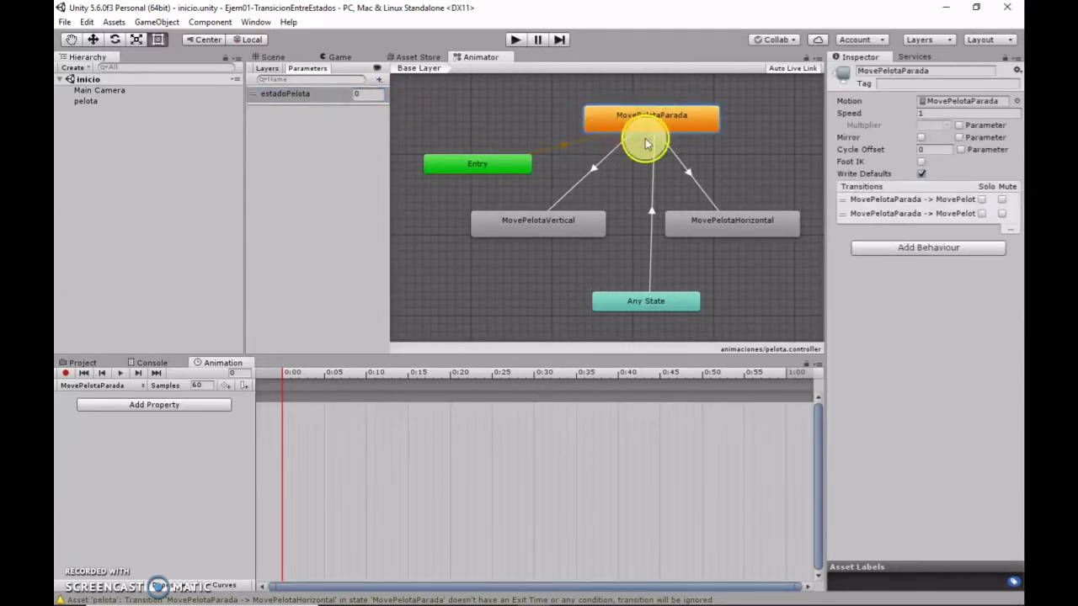
pyautogui.click(545, 228)
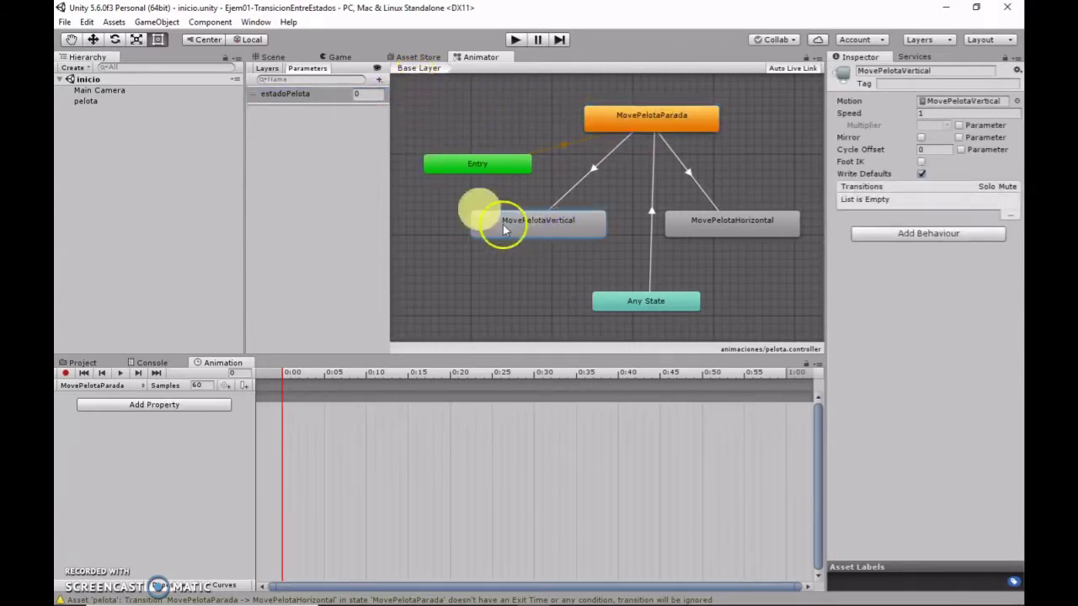
pyautogui.click(365, 93)
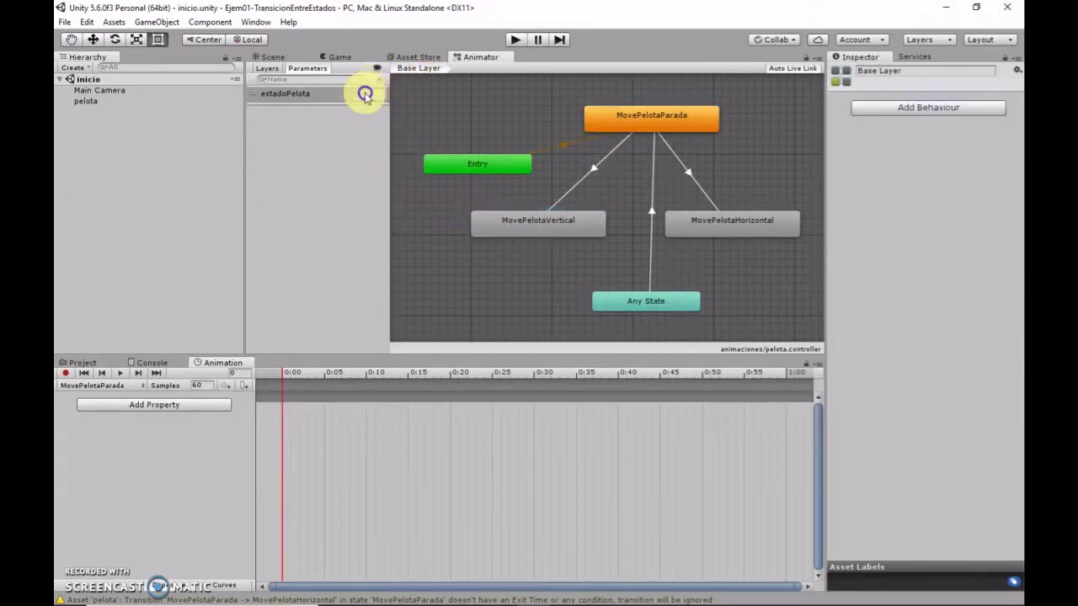
pyautogui.click(552, 235)
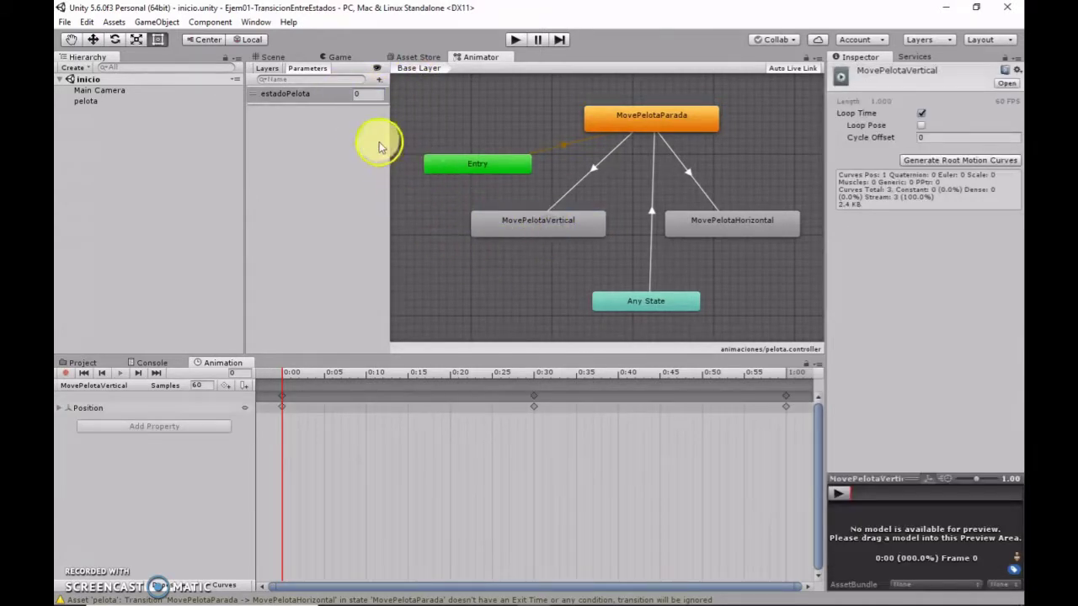
pyautogui.click(361, 96)
pyautogui.write('1')
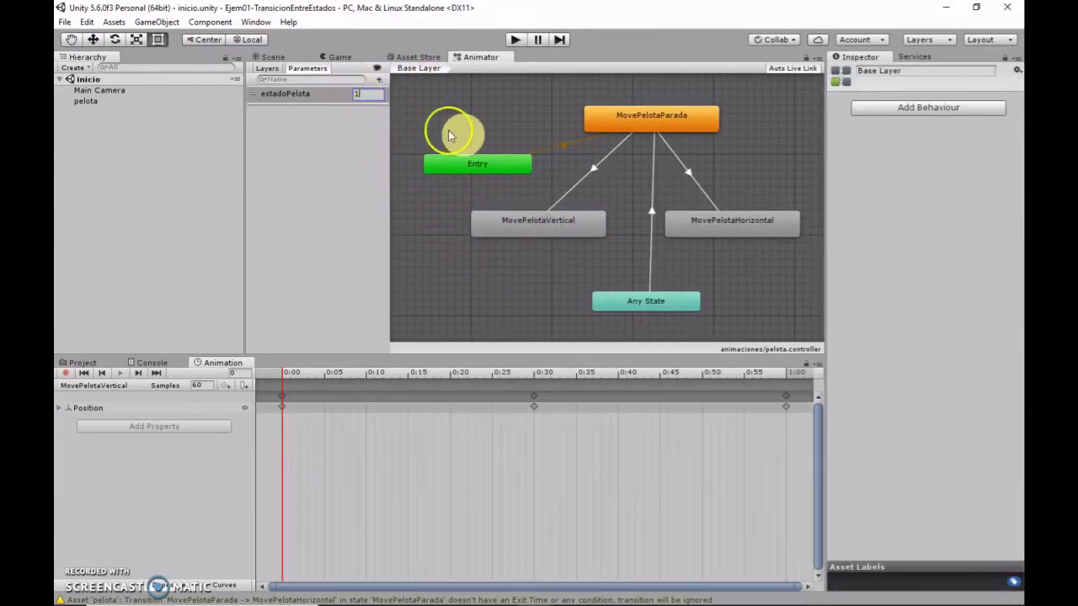
pyautogui.click(721, 226)
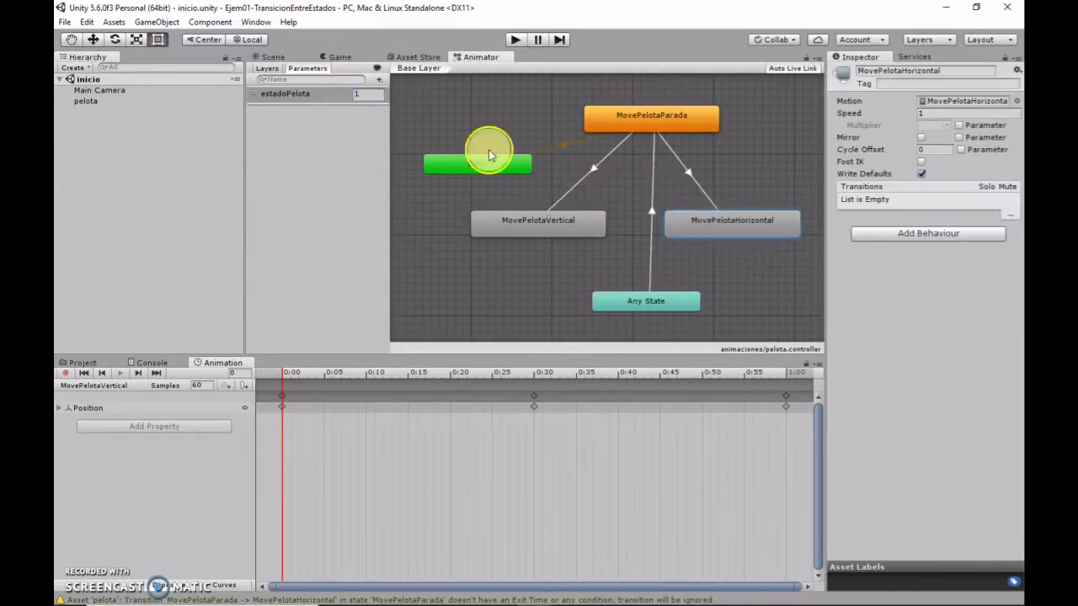
pyautogui.click(362, 94)
pyautogui.write('2')
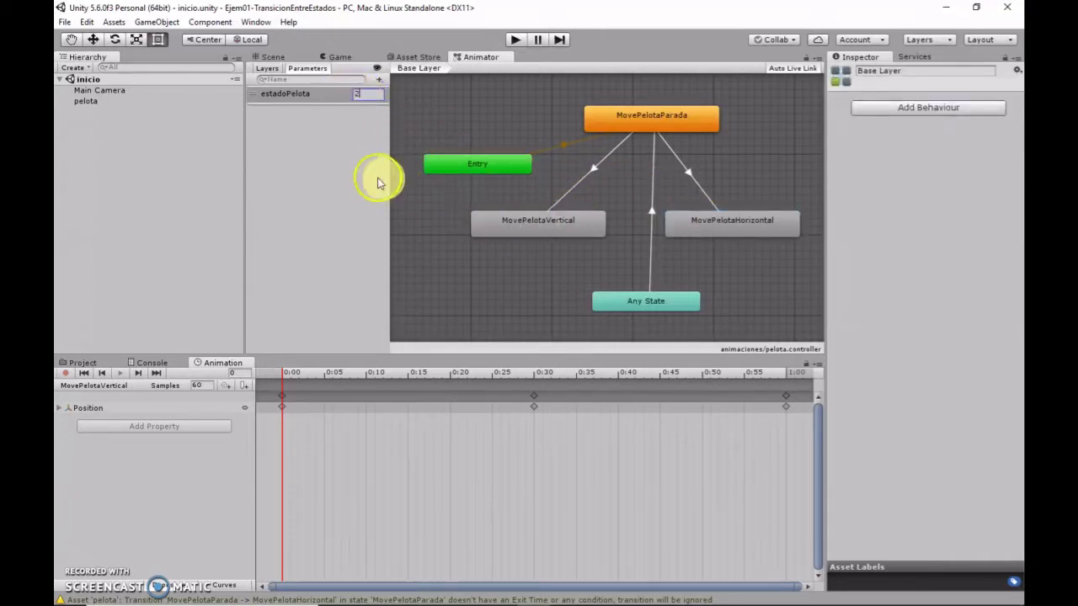
pyautogui.click(652, 126)
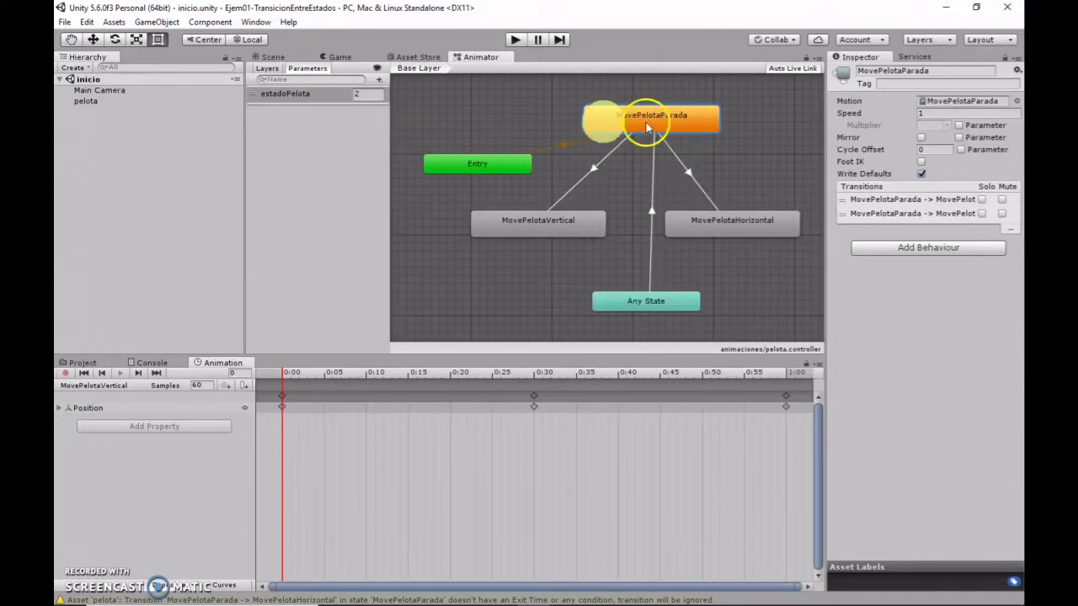
pyautogui.click(370, 93)
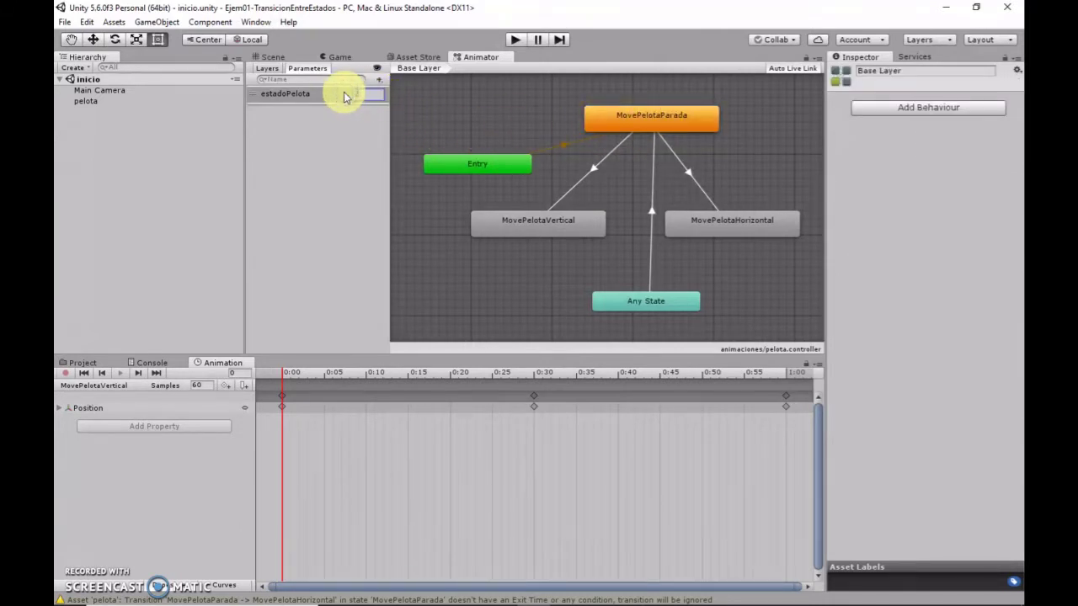
pyautogui.write('0')
pyautogui.click(472, 121)
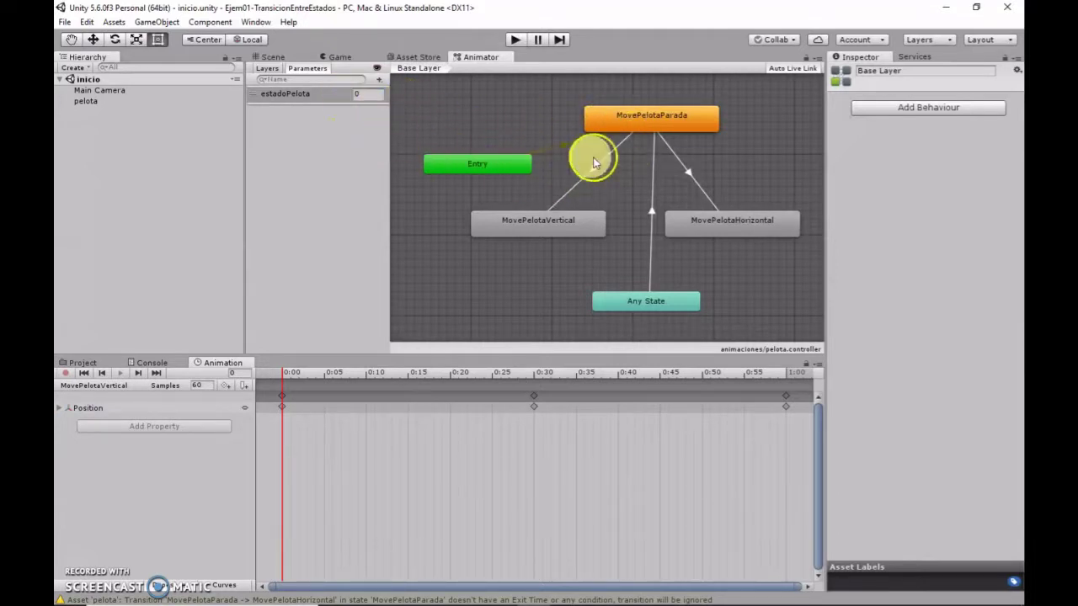
# - Select the MovePelotaParada to MovePelotaVertical transition to show its settings
pyautogui.click(661, 120)
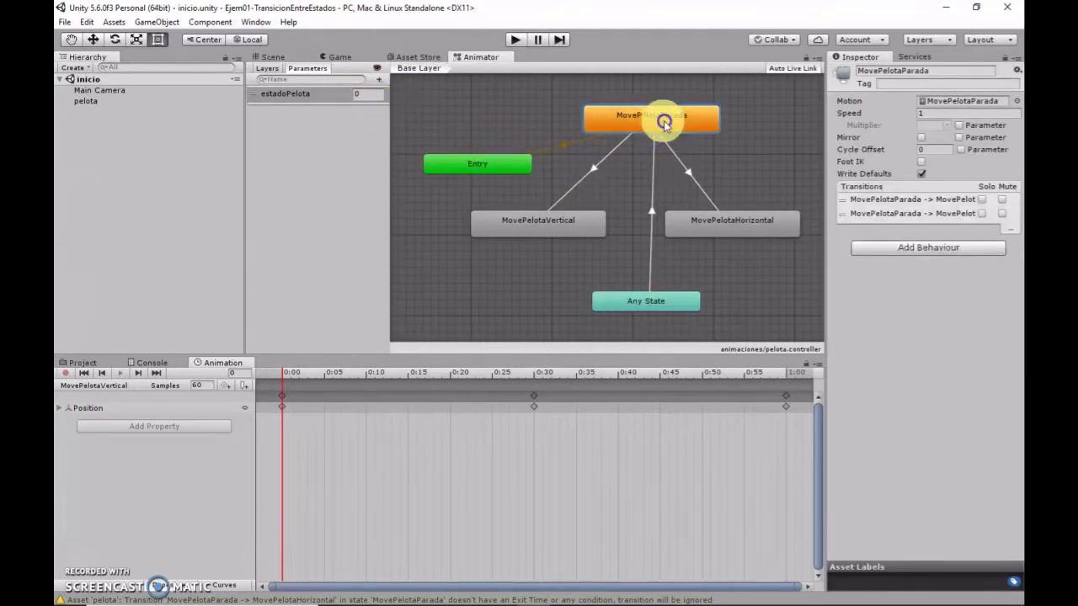
pyautogui.click(586, 169)
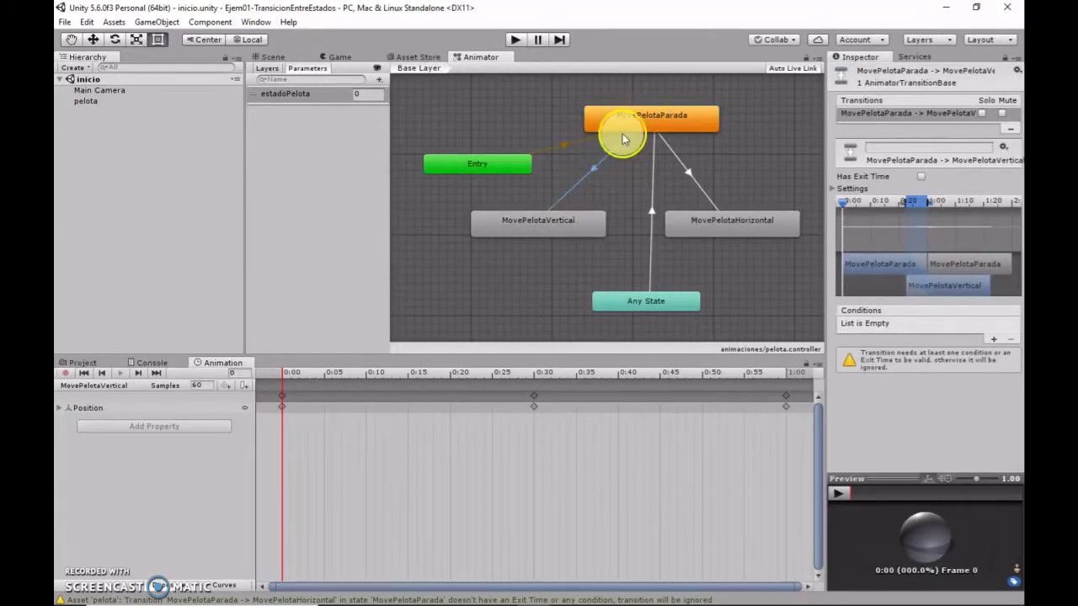
pyautogui.click(659, 118)
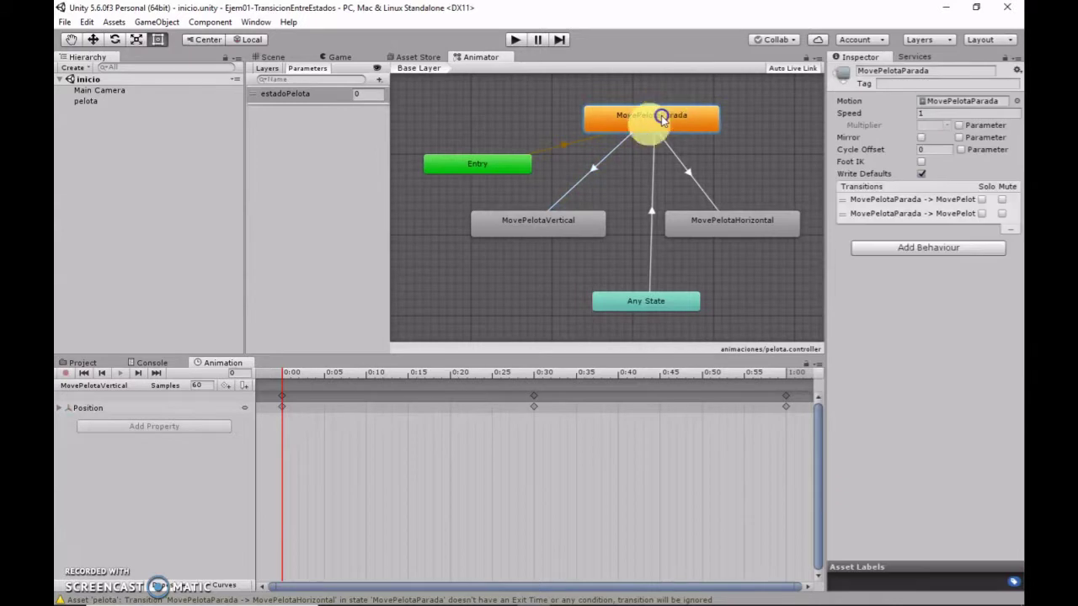
pyautogui.click(586, 173)
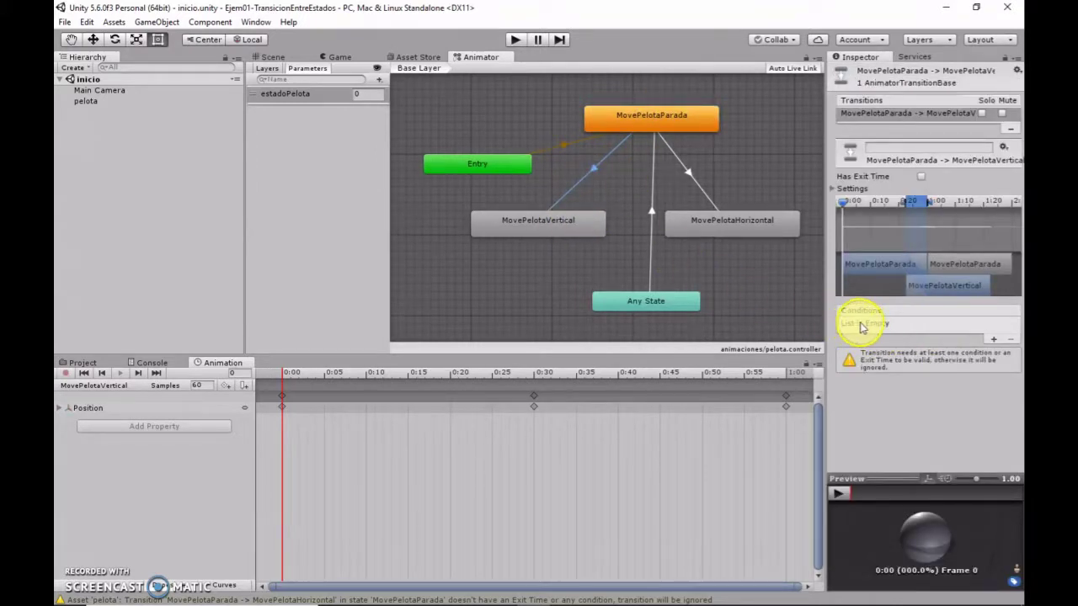
# - Add the condition estadoPelota Equals 1, then select the Parada-to-Horizontal transition
pyautogui.click(992, 341)
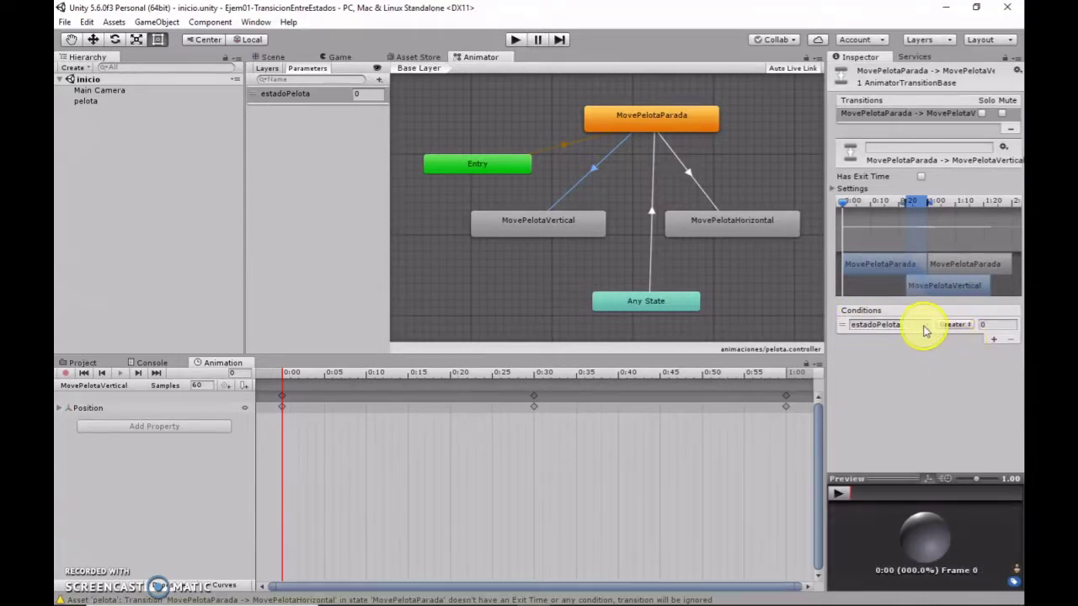
pyautogui.click(973, 328)
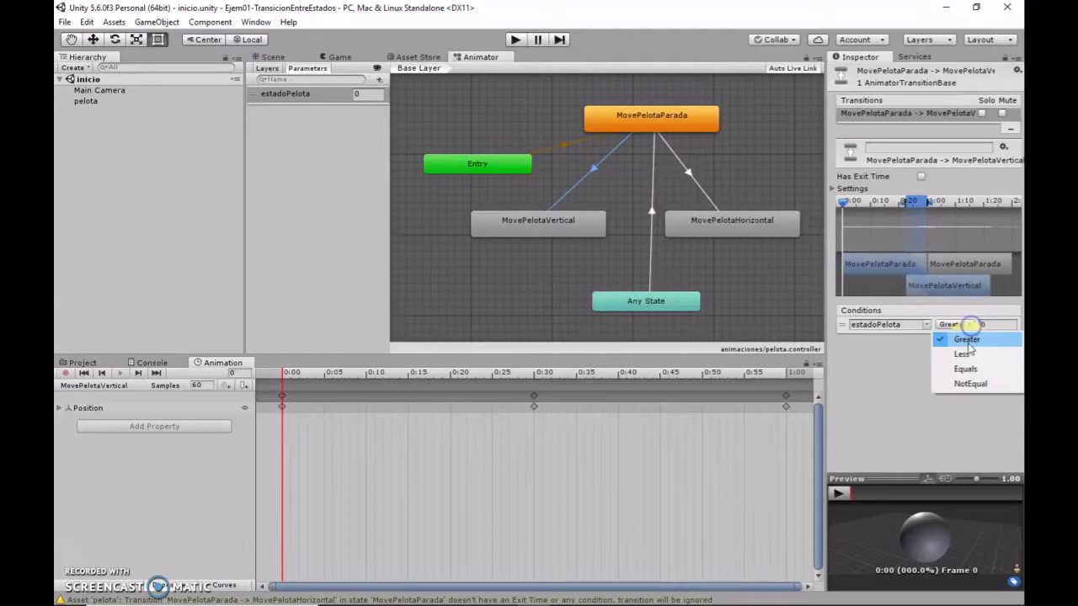
pyautogui.click(975, 370)
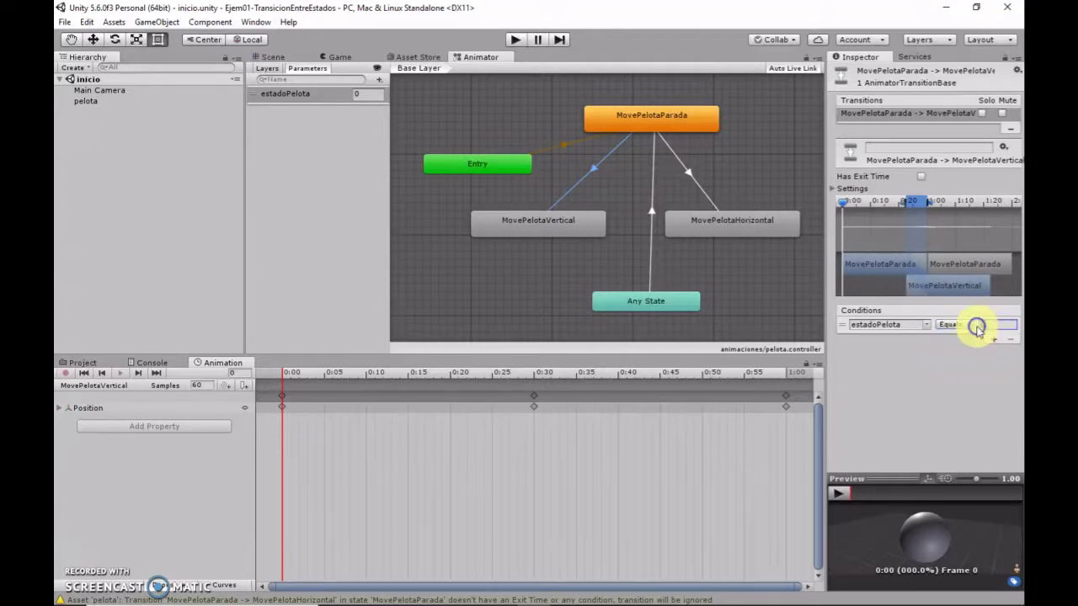
pyautogui.click(979, 327)
pyautogui.write('1')
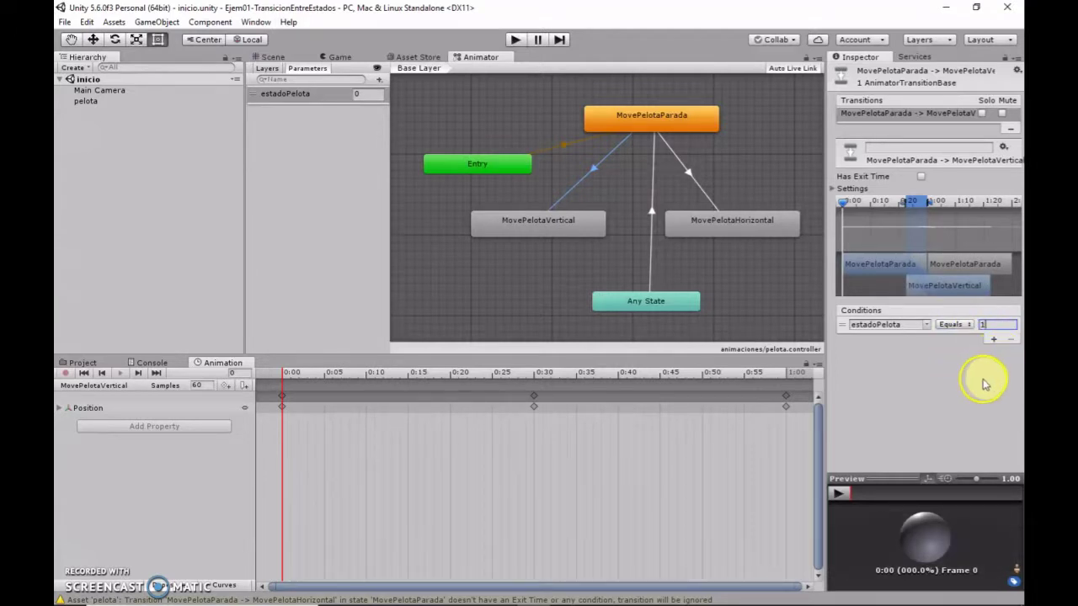
pyautogui.press('Return')
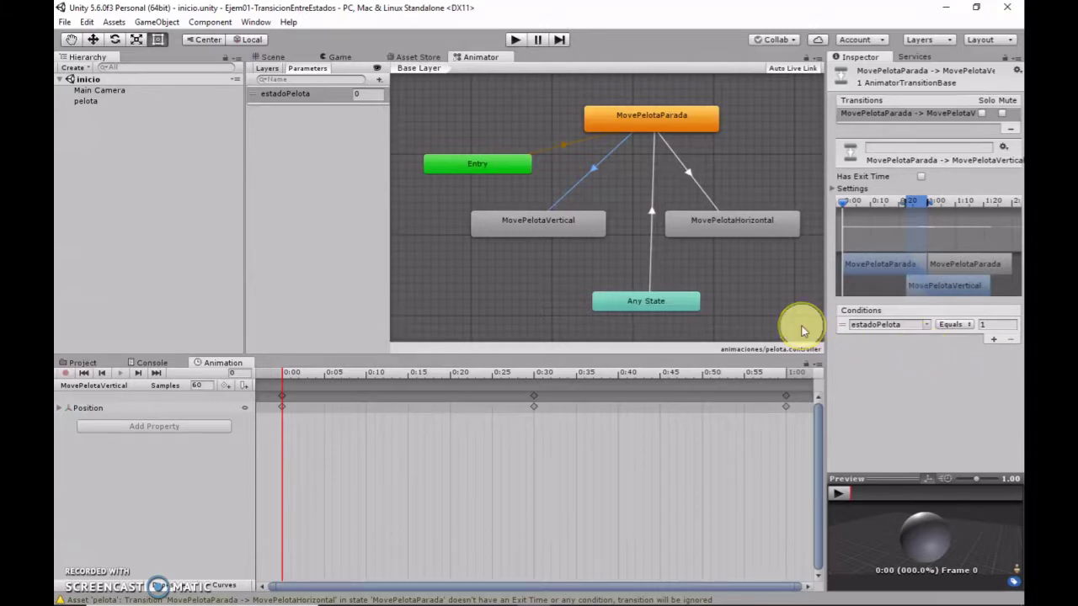
pyautogui.click(705, 232)
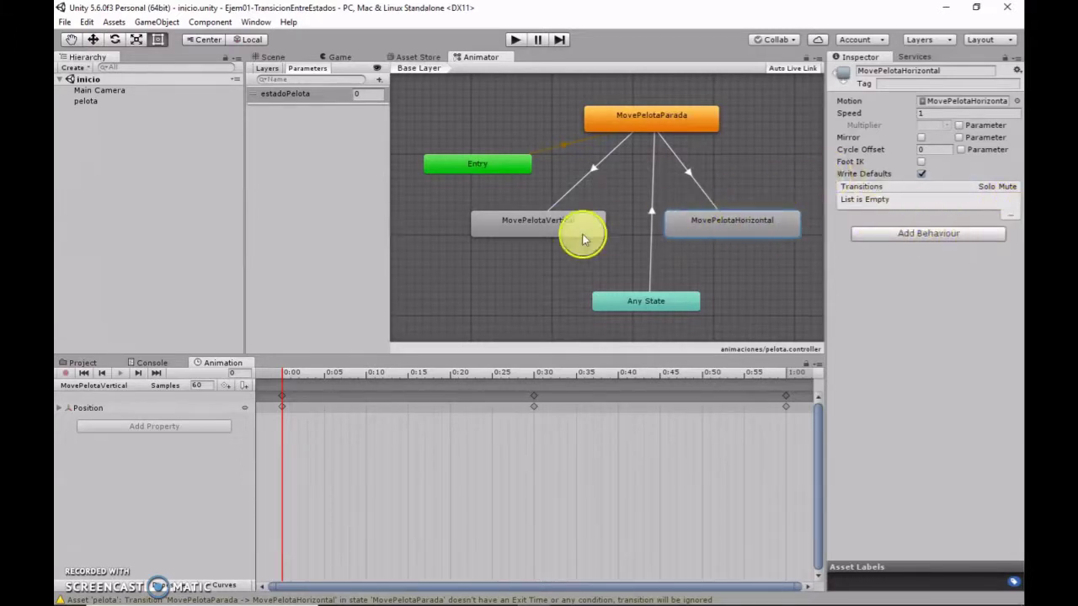
pyautogui.click(690, 175)
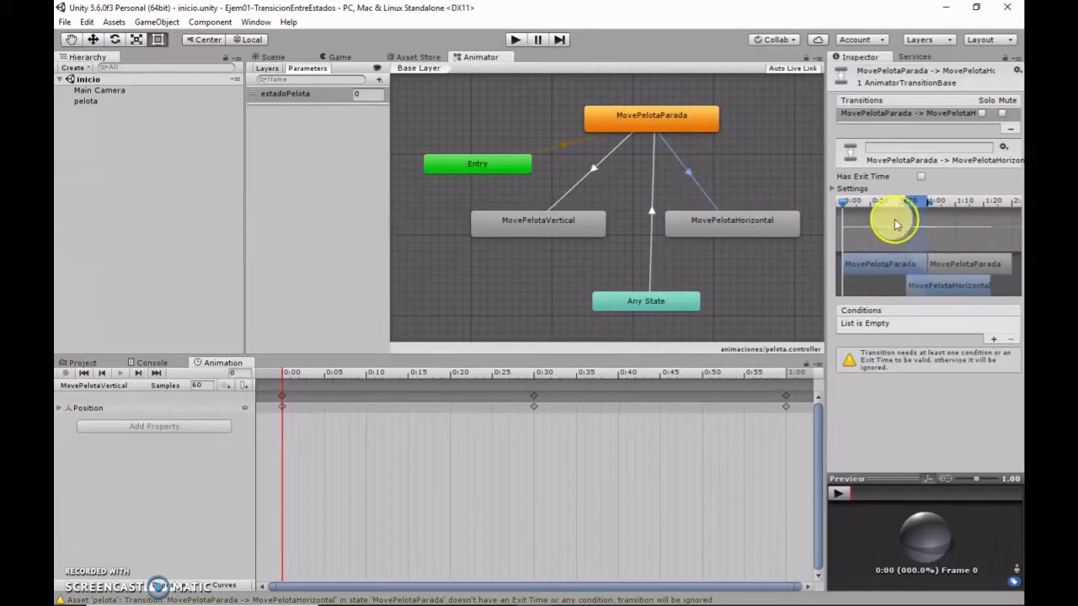
# - Give the Parada-to-Horizontal transition the condition estadoPelota Equals 2, then select Any State-to-Parada
pyautogui.click(994, 342)
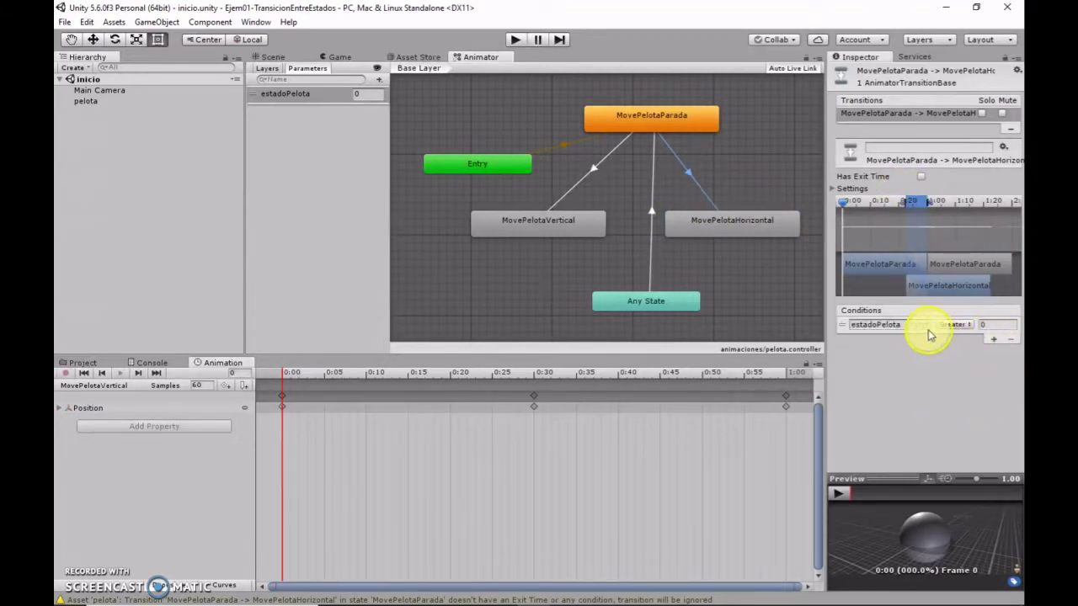
pyautogui.click(952, 325)
pyautogui.click(966, 366)
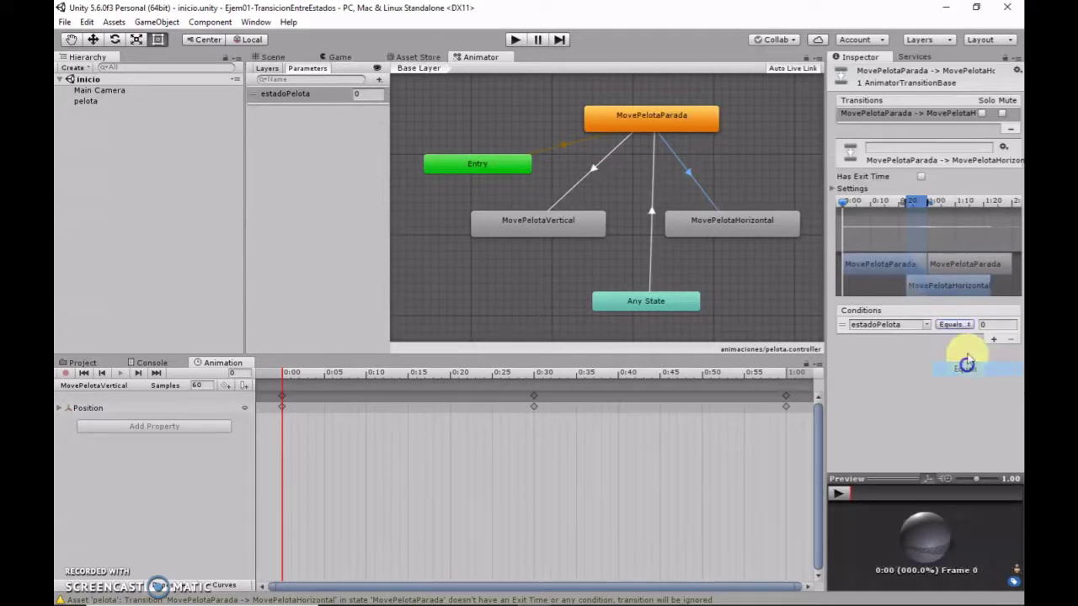
pyautogui.click(981, 324)
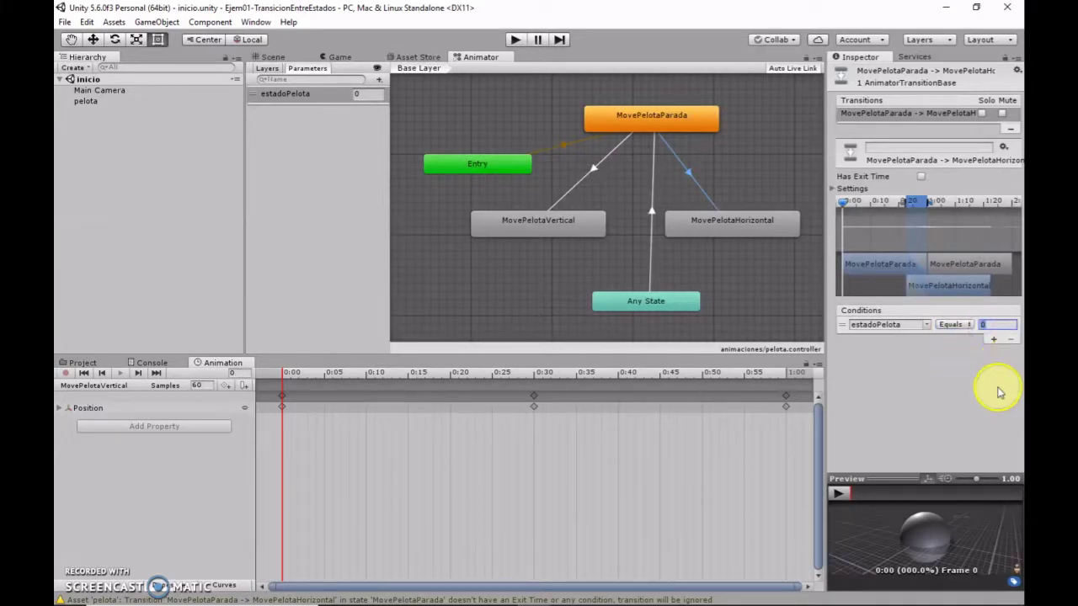
pyautogui.write('2')
pyautogui.press('Return')
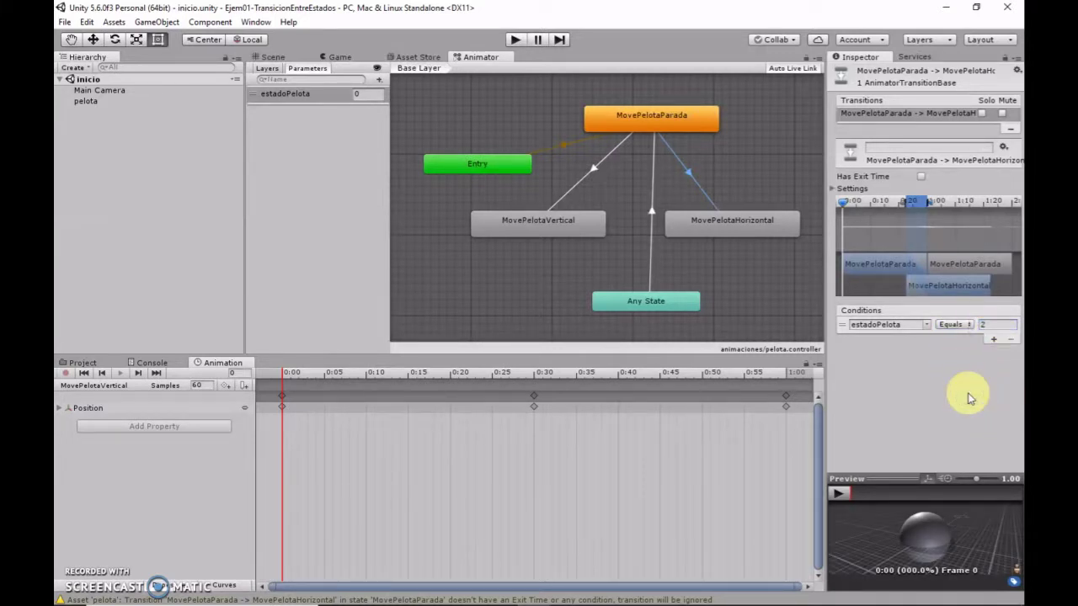
pyautogui.click(652, 238)
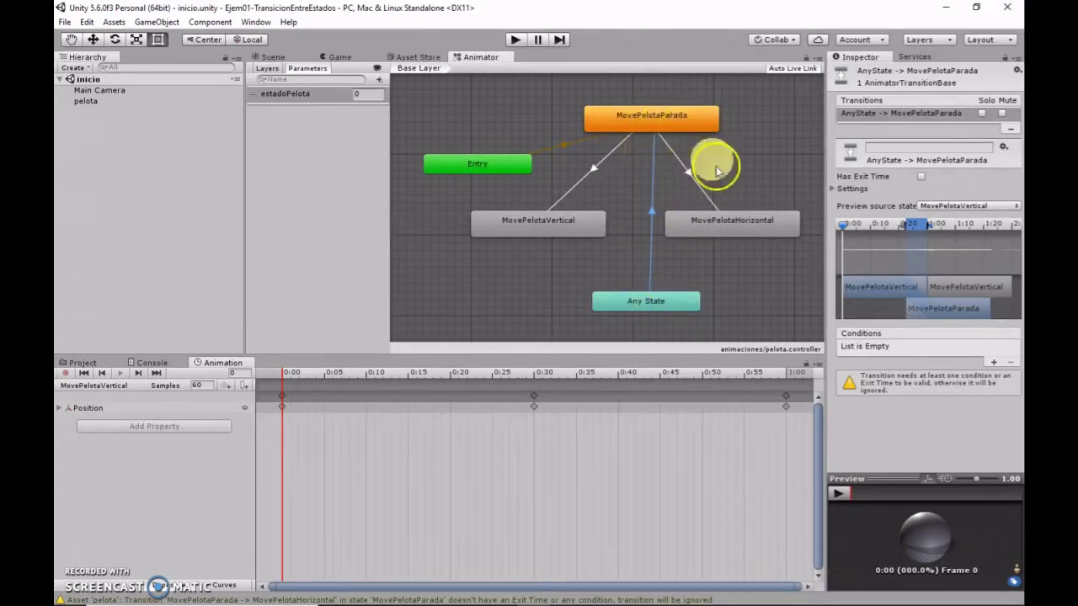
# - Add the condition estadoPelota Equals 0 to the Any State-to-MovePelotaParada transition
pyautogui.click(996, 366)
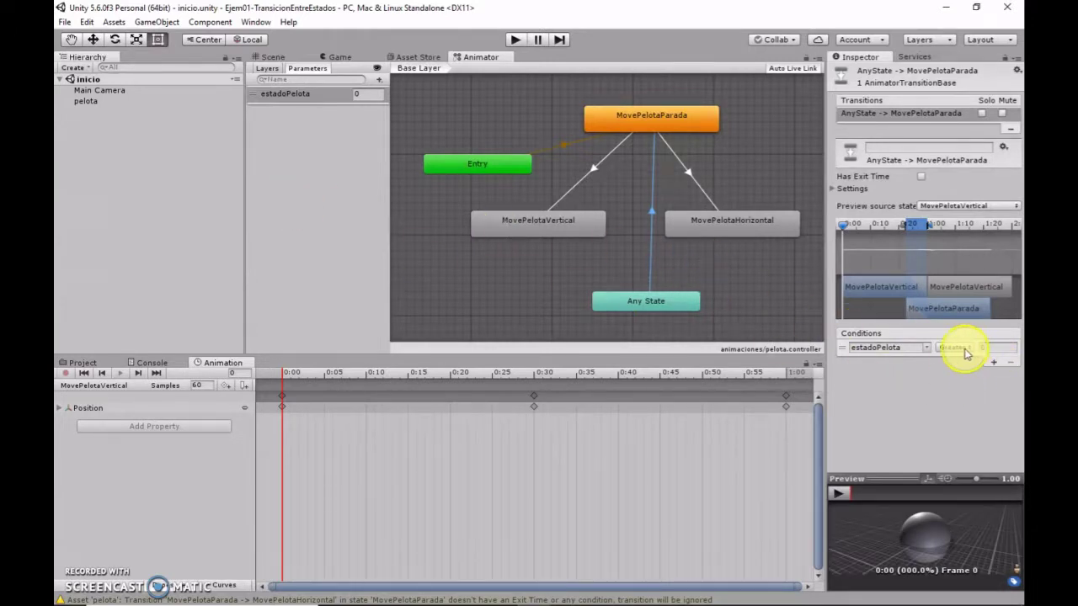
pyautogui.click(955, 347)
pyautogui.click(954, 390)
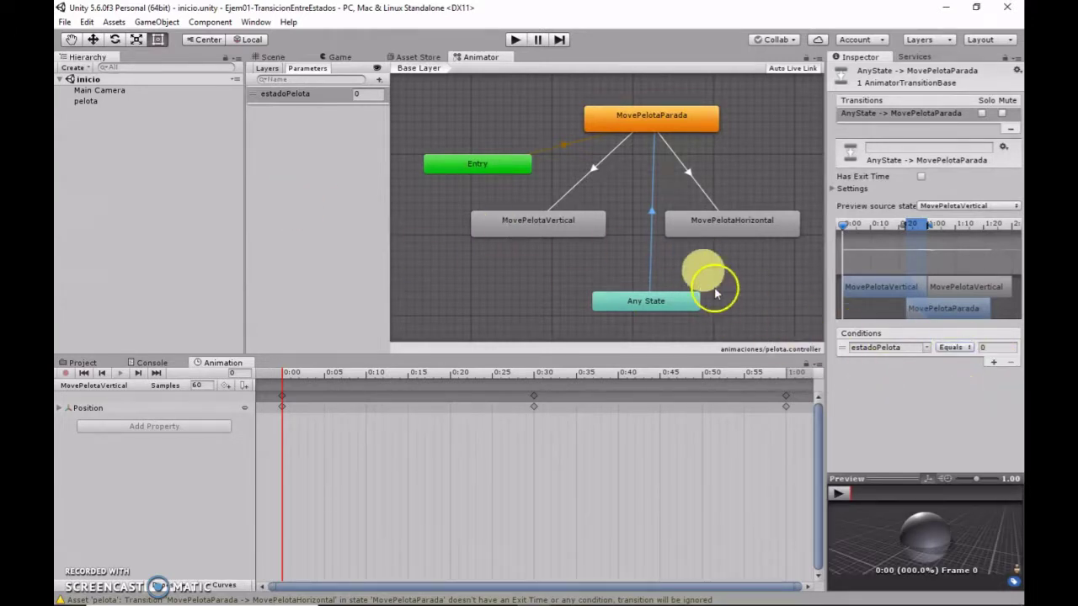
# - Review all three transitions, return to the base layer, and start Play mode
pyautogui.click(594, 169)
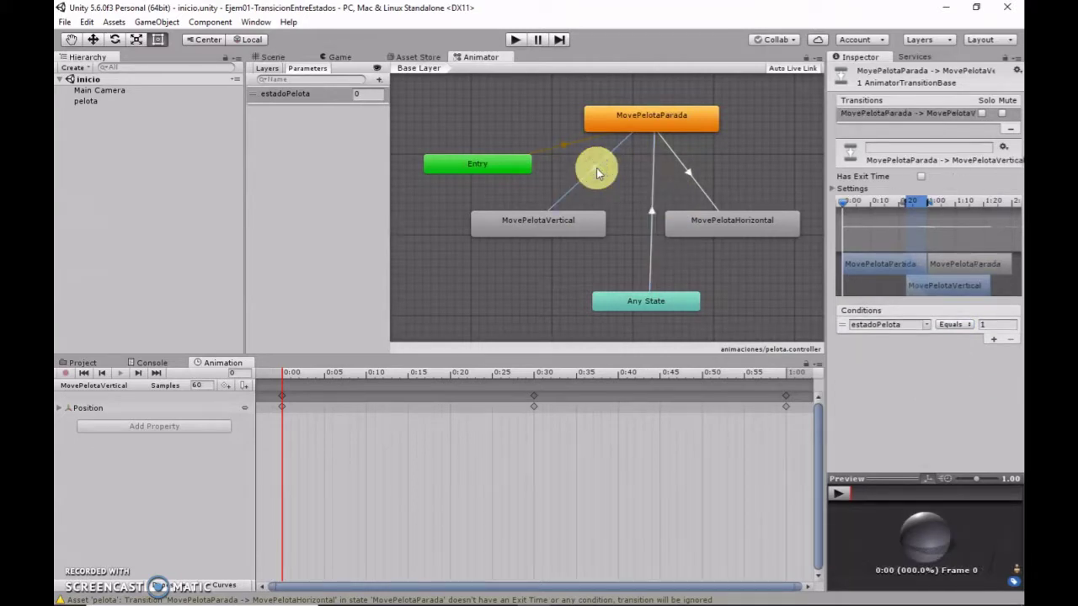
pyautogui.click(687, 173)
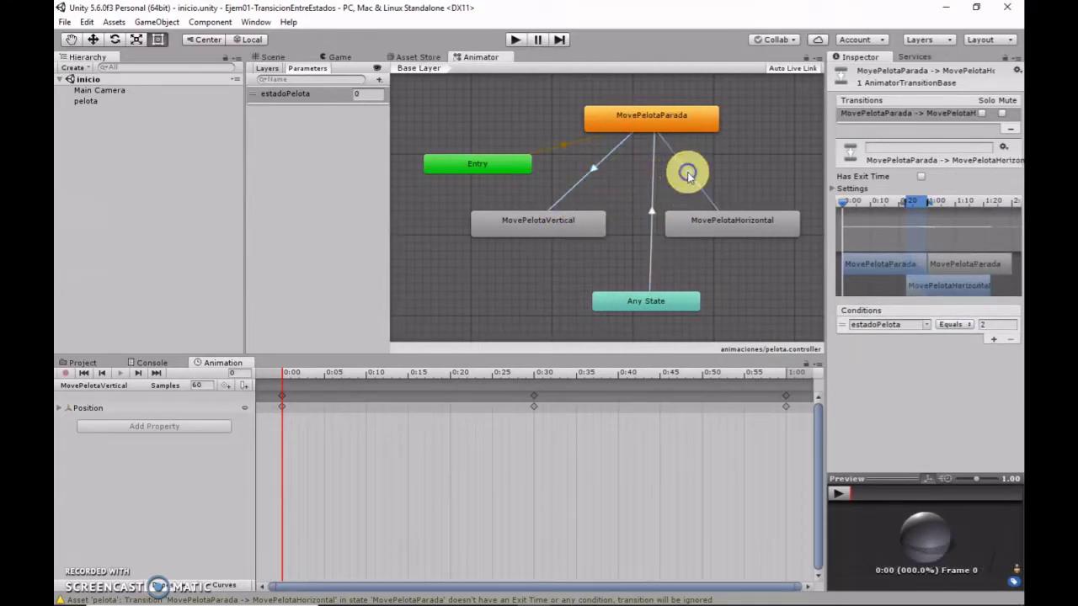
pyautogui.click(651, 228)
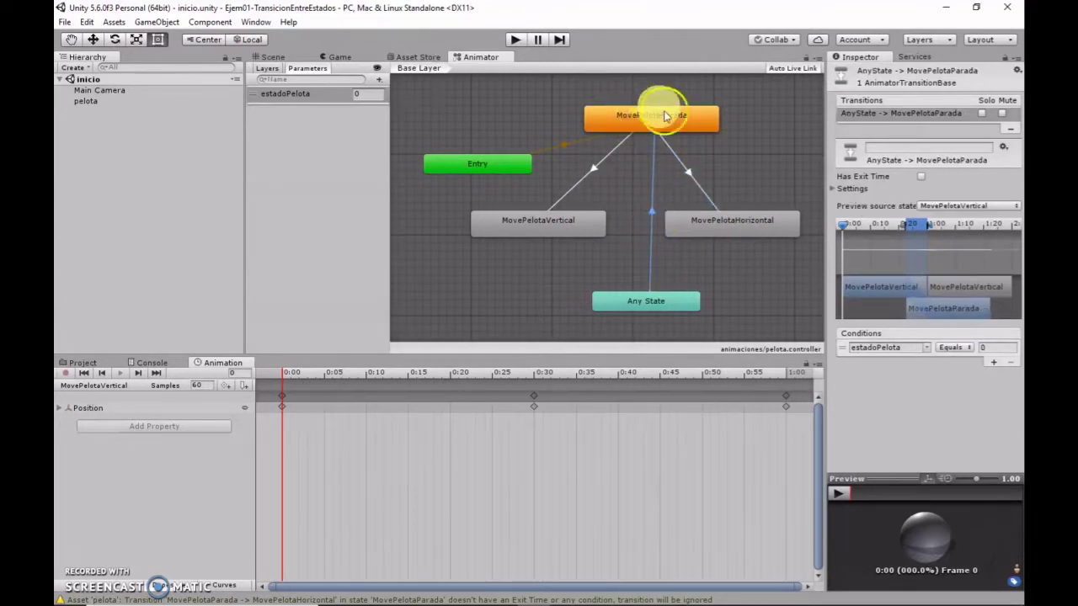
pyautogui.click(368, 241)
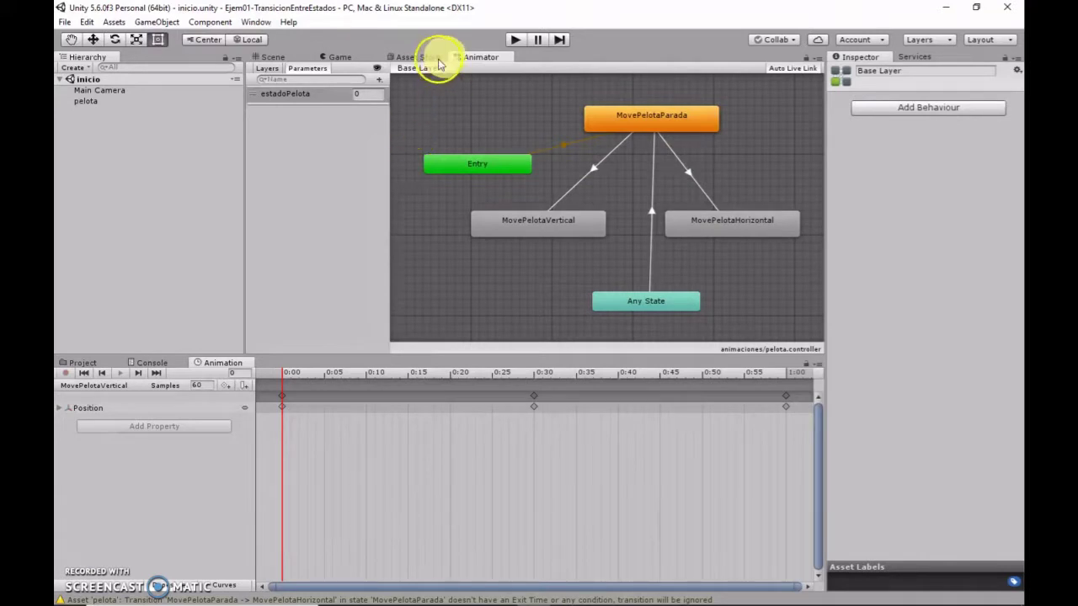
pyautogui.click(515, 40)
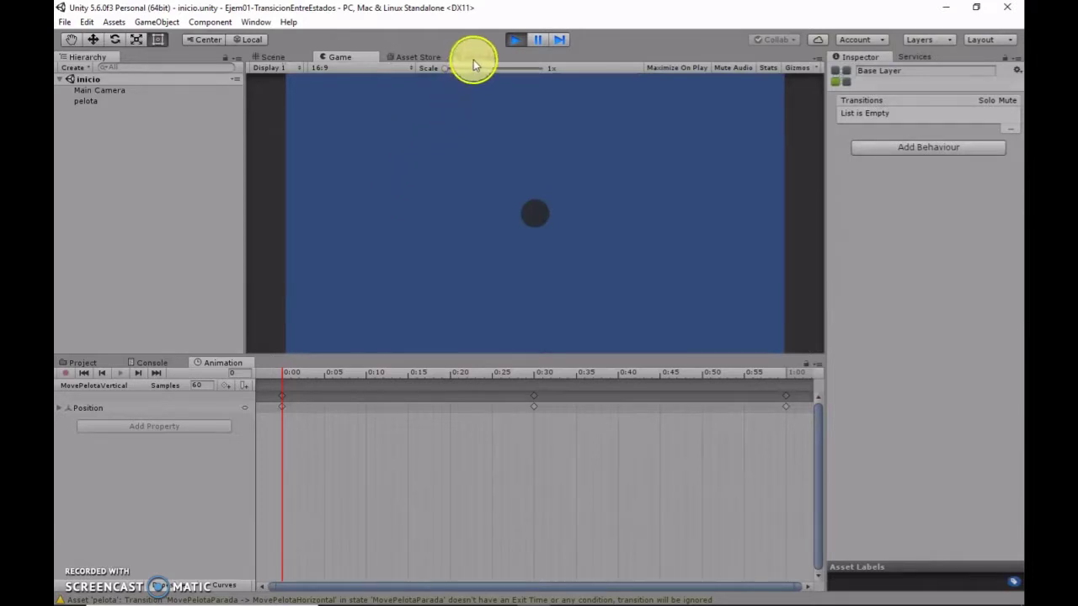
# - Dock the Animator under the Game view and drag the splitters to enlarge the graph
pyautogui.moveTo(473, 59); pyautogui.dragTo(457, 414)
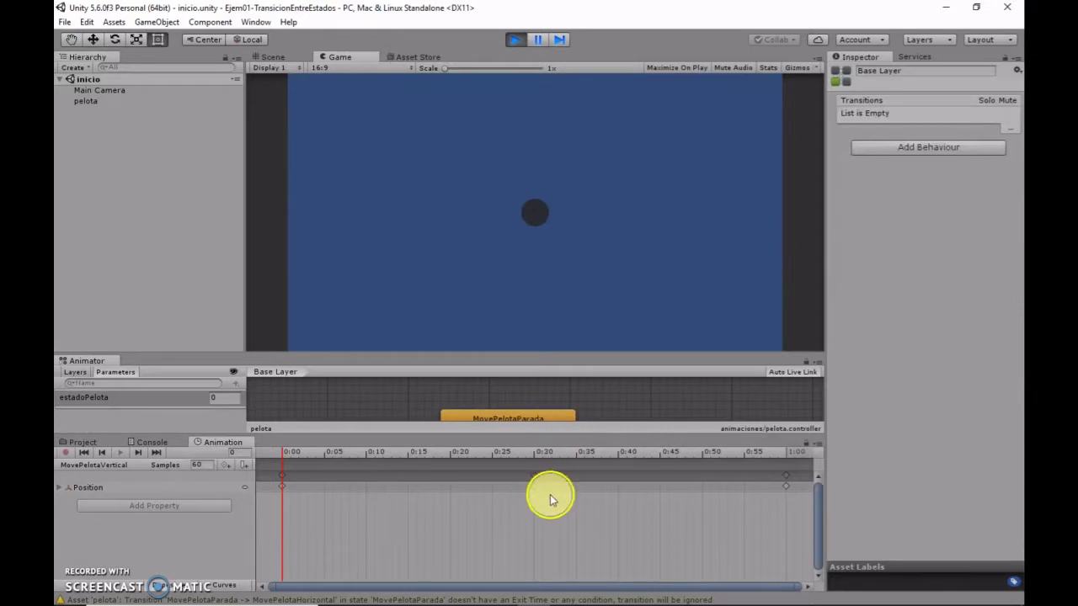
pyautogui.moveTo(498, 433); pyautogui.dragTo(501, 521)
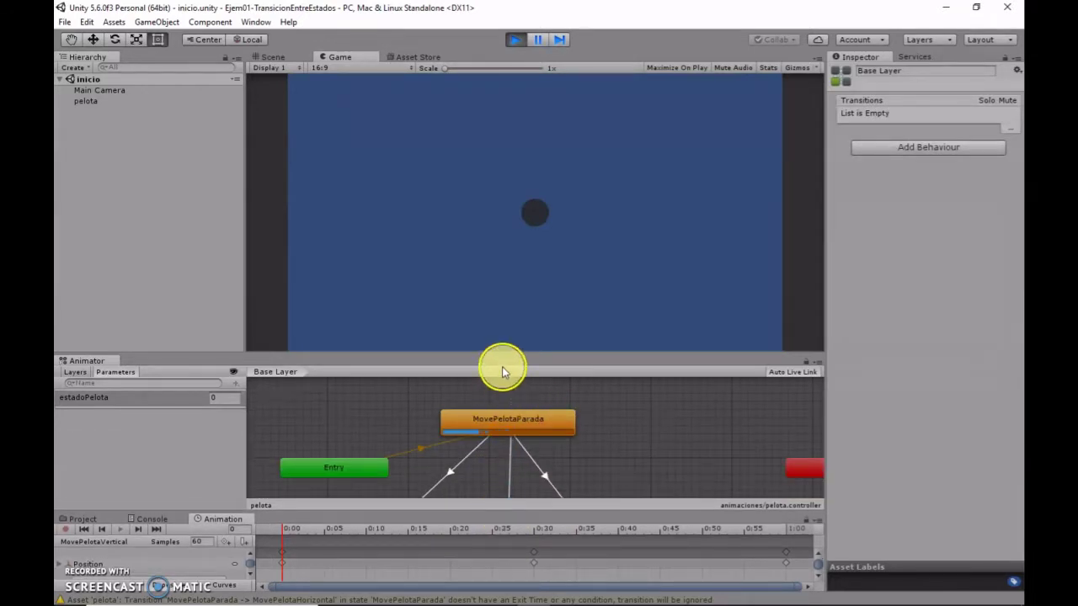
pyautogui.moveTo(502, 368); pyautogui.dragTo(497, 255)
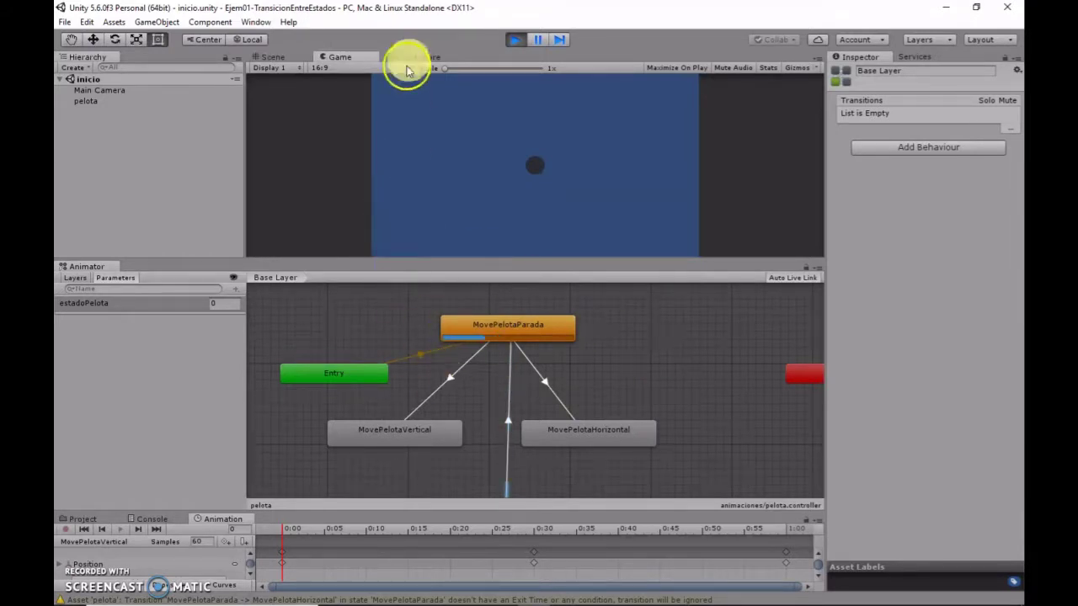
pyautogui.click(221, 303)
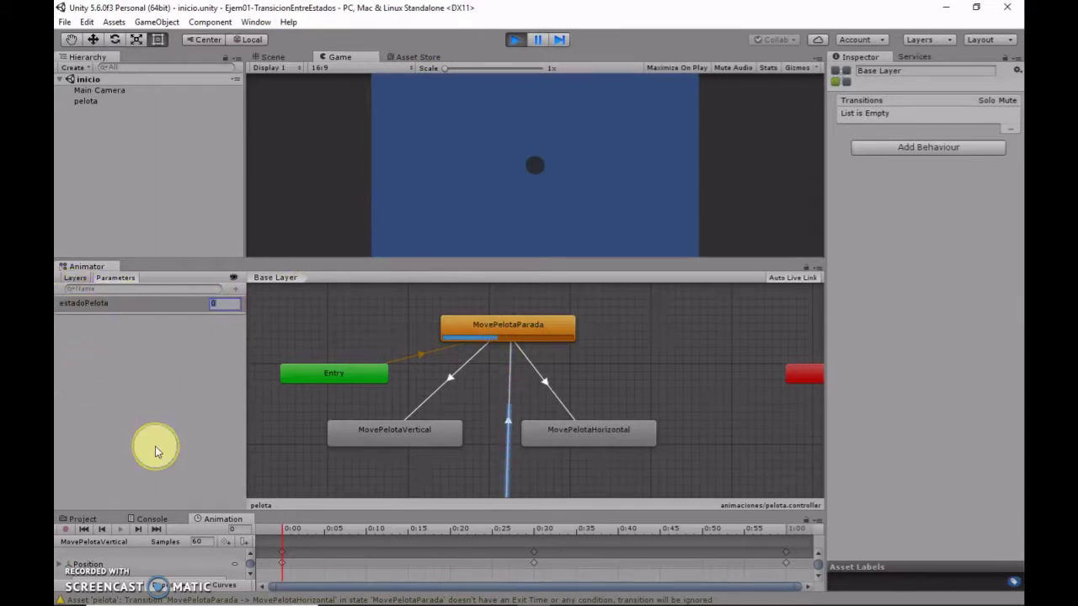
pyautogui.write('1')
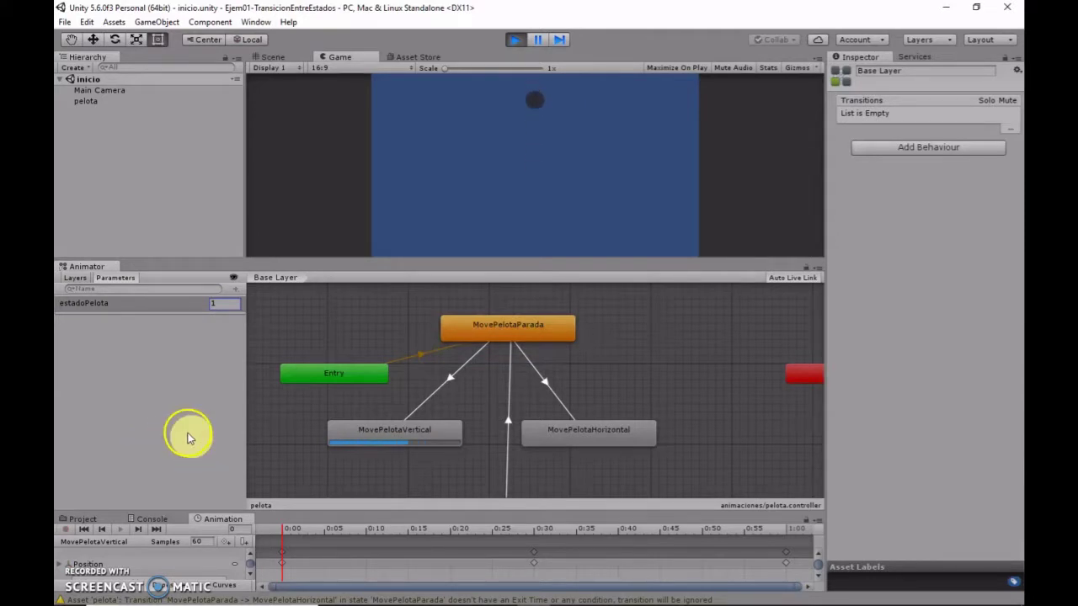
pyautogui.click(222, 303)
pyautogui.write('2')
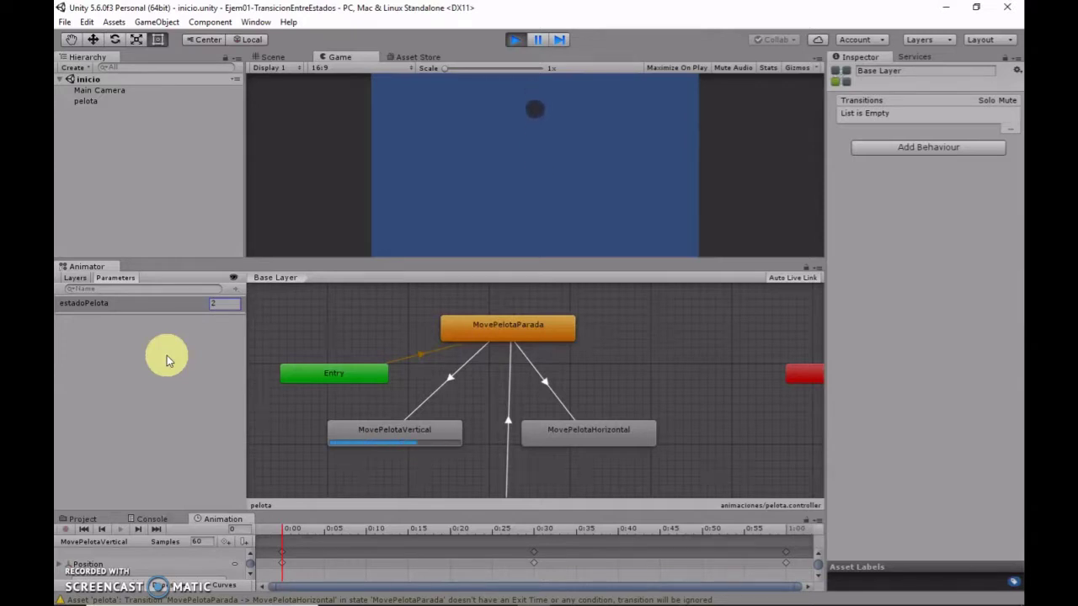
pyautogui.click(224, 303)
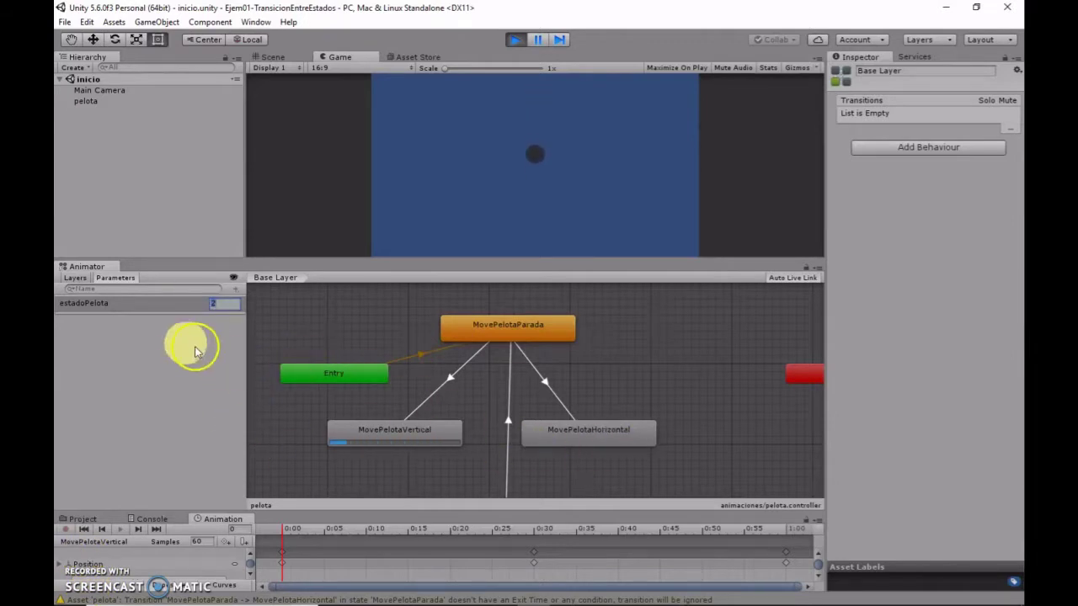
pyautogui.write('0')
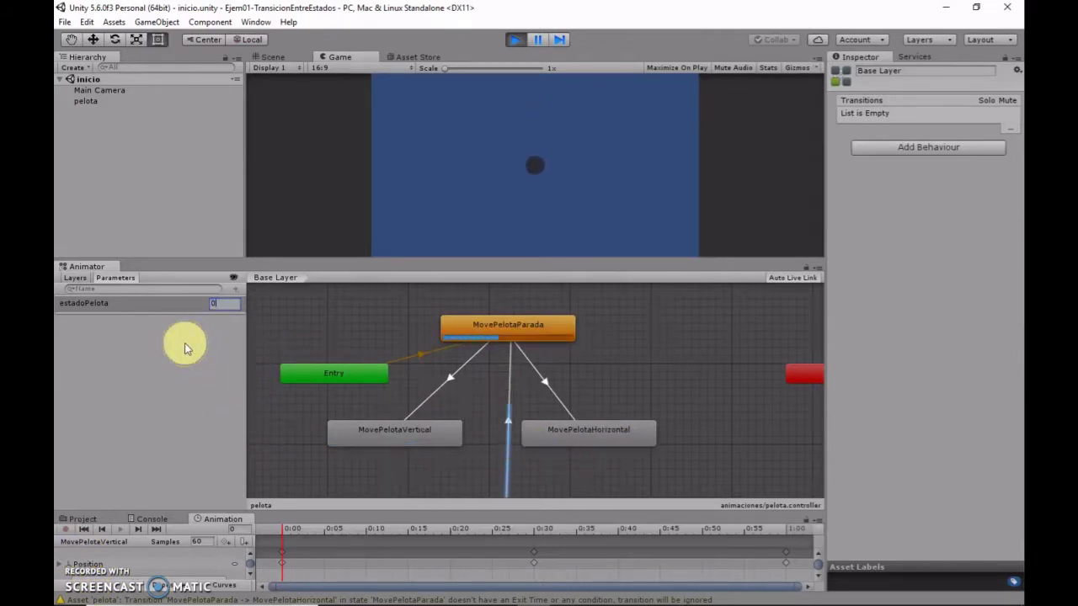
pyautogui.click(211, 306)
pyautogui.write('2')
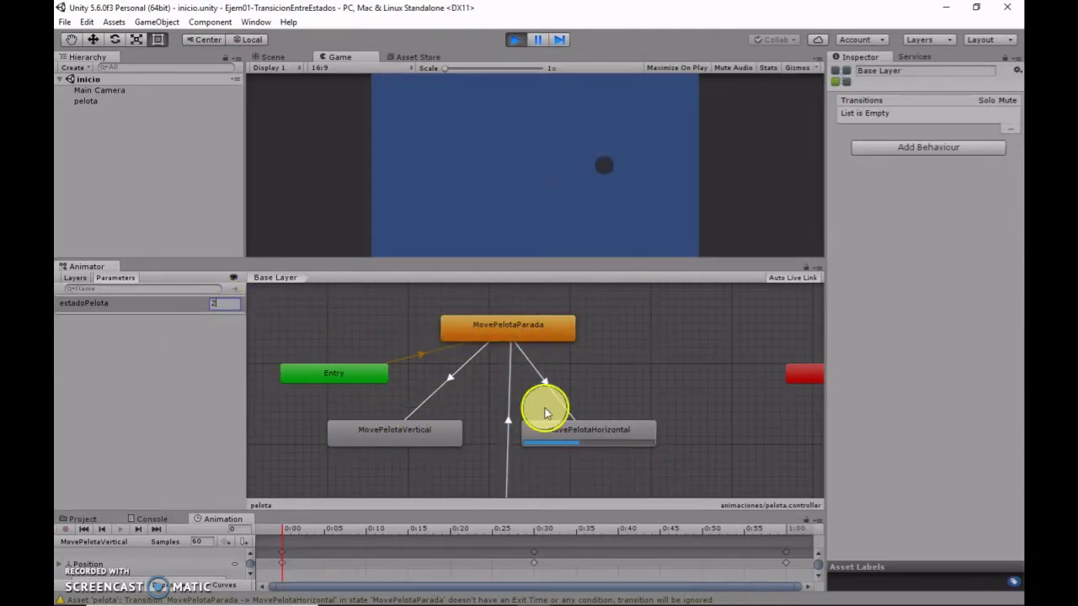
pyautogui.click(439, 446)
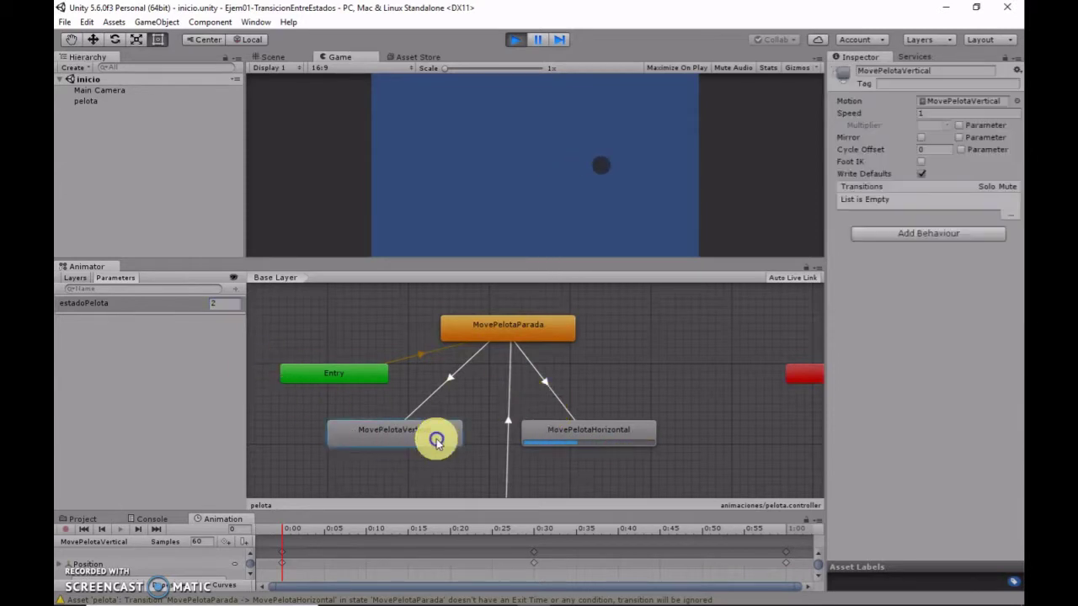
pyautogui.click(581, 434)
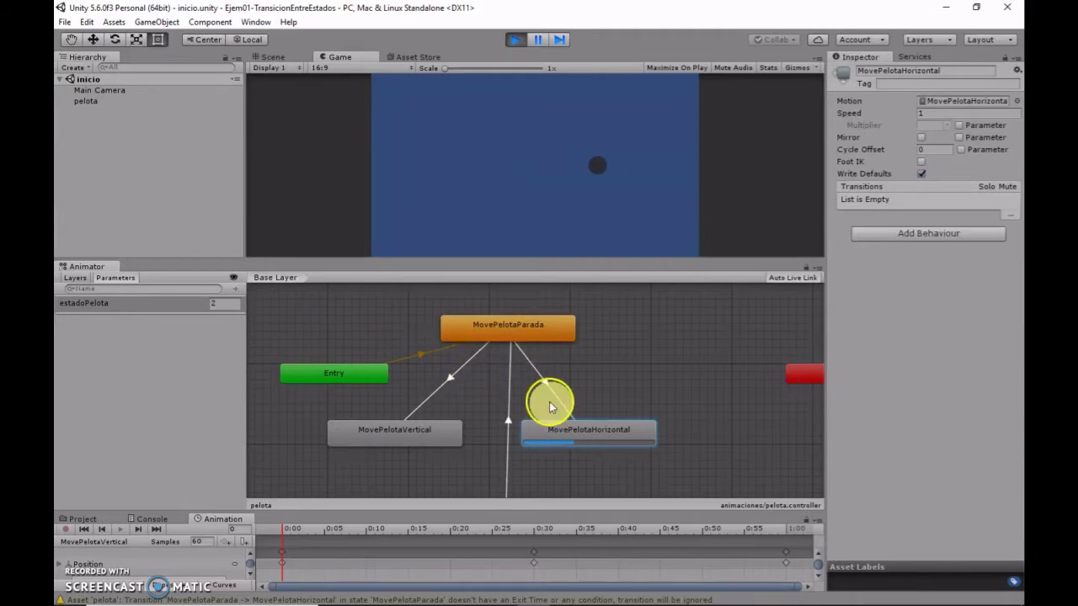
pyautogui.click(207, 306)
pyautogui.write('0')
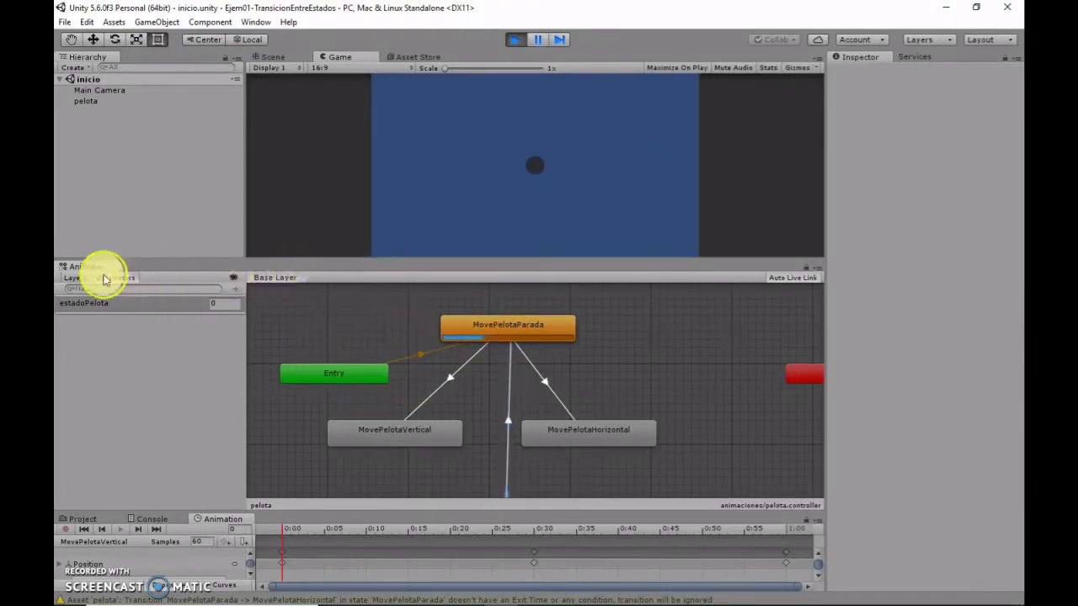
# - Move the Animator back beside Asset Store, select pelota, and stop Play mode
pyautogui.moveTo(86, 266); pyautogui.dragTo(469, 60)
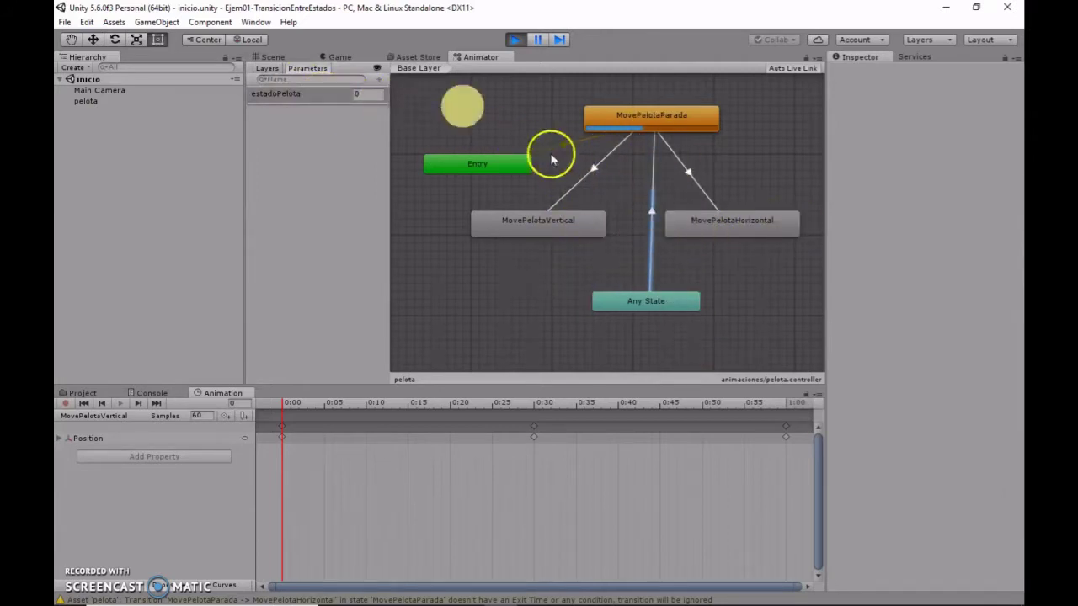
pyautogui.click(91, 101)
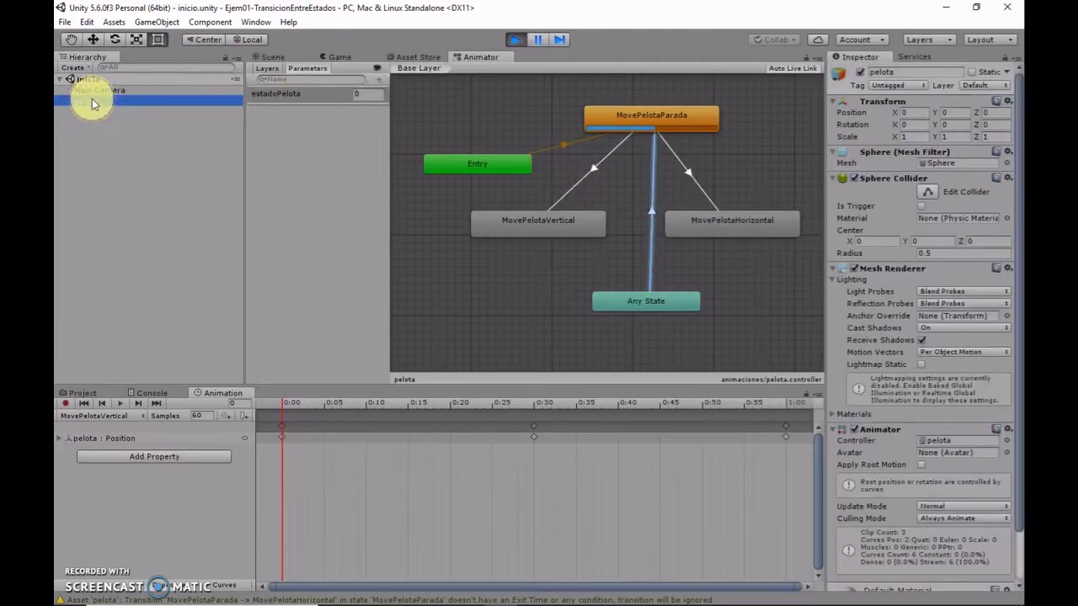
pyautogui.click(515, 40)
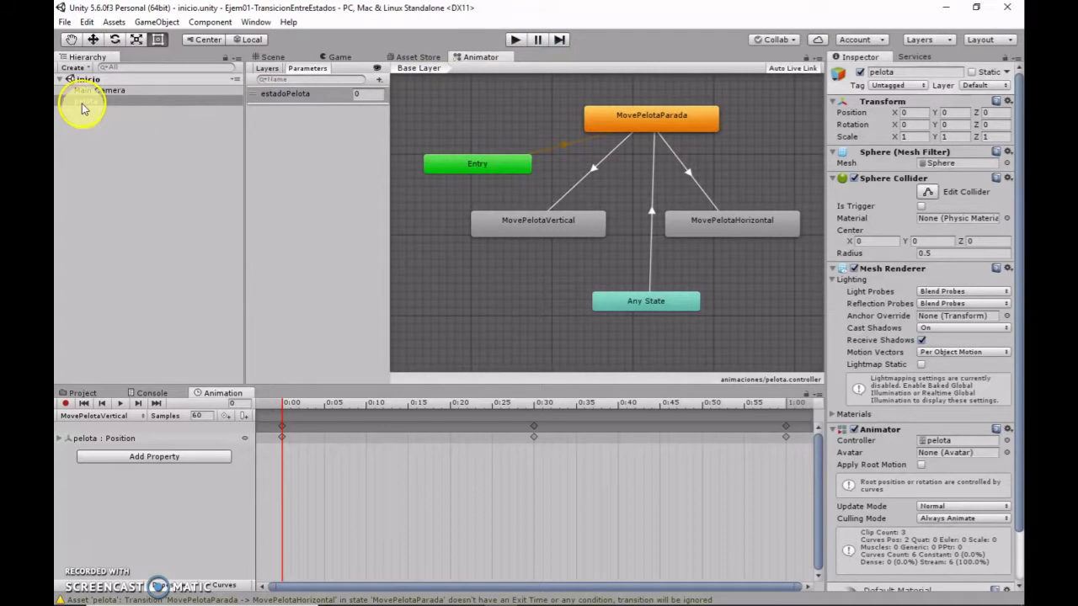
# - Create a C# script named MoveEstadoPelota in the scripts folder
pyautogui.click(83, 392)
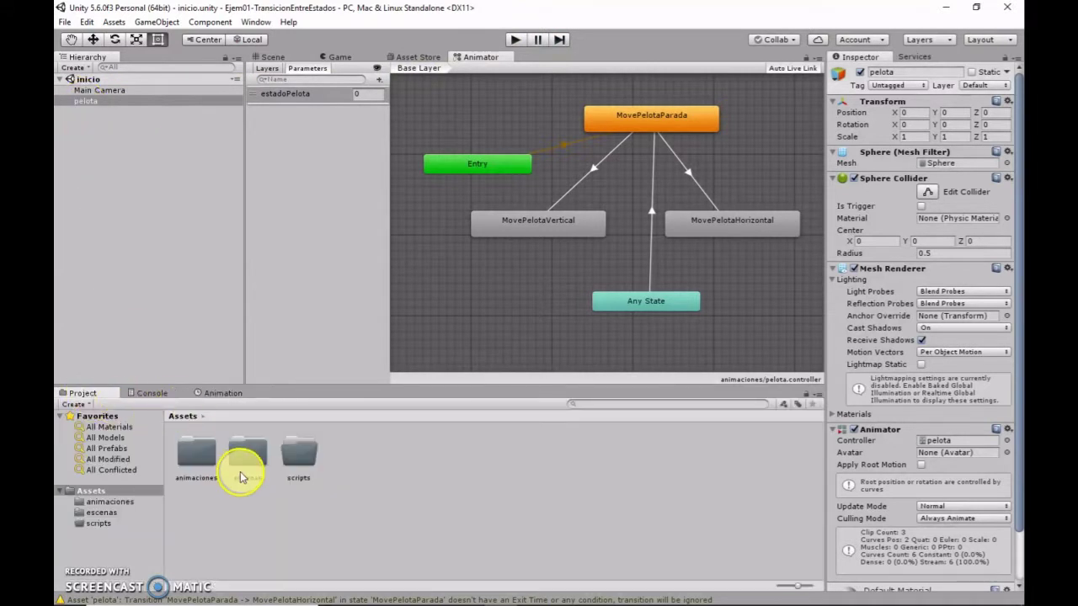
pyautogui.doubleClick(297, 461)
pyautogui.rightClick(297, 468)
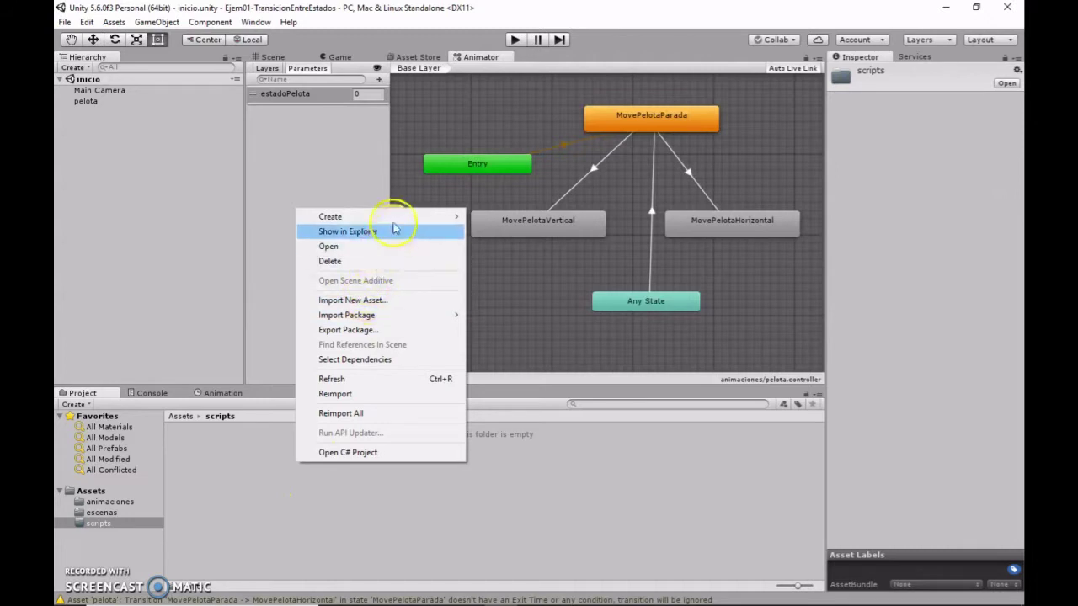
pyautogui.moveTo(392, 220)
pyautogui.click(493, 235)
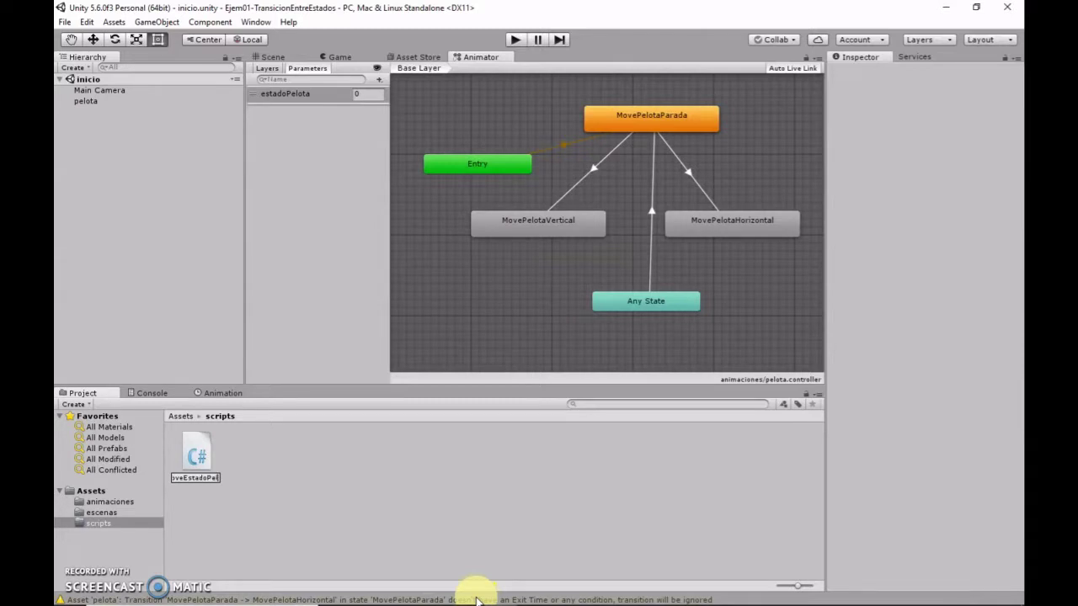
pyautogui.click(476, 597)
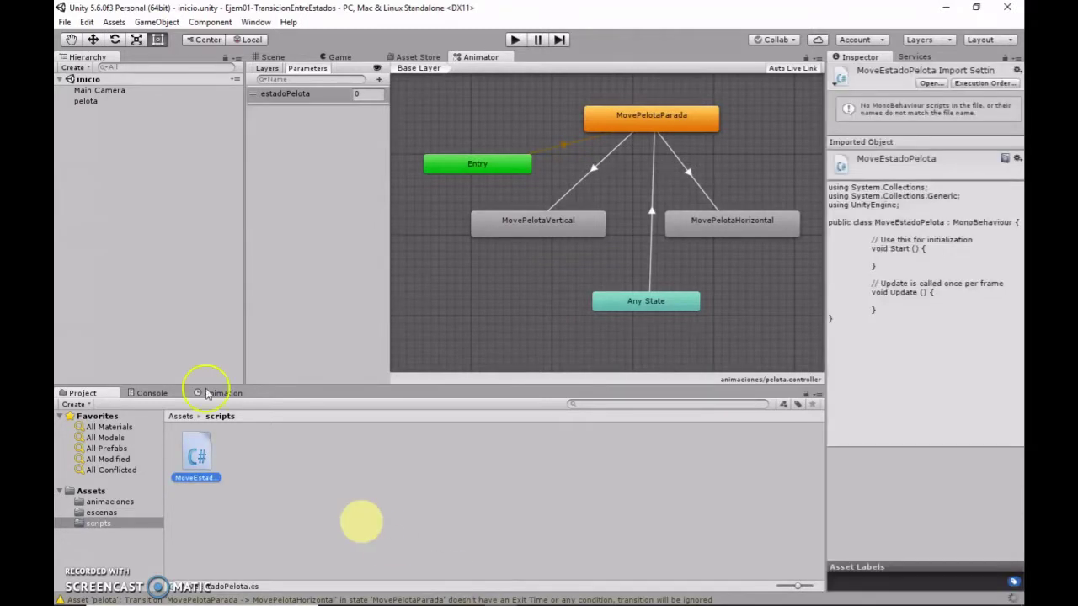
# - Try attaching the script to a scene object, dismiss the warning, and place the cursor in Update
pyautogui.moveTo(201, 454); pyautogui.dragTo(86, 100)
pyautogui.click(652, 341)
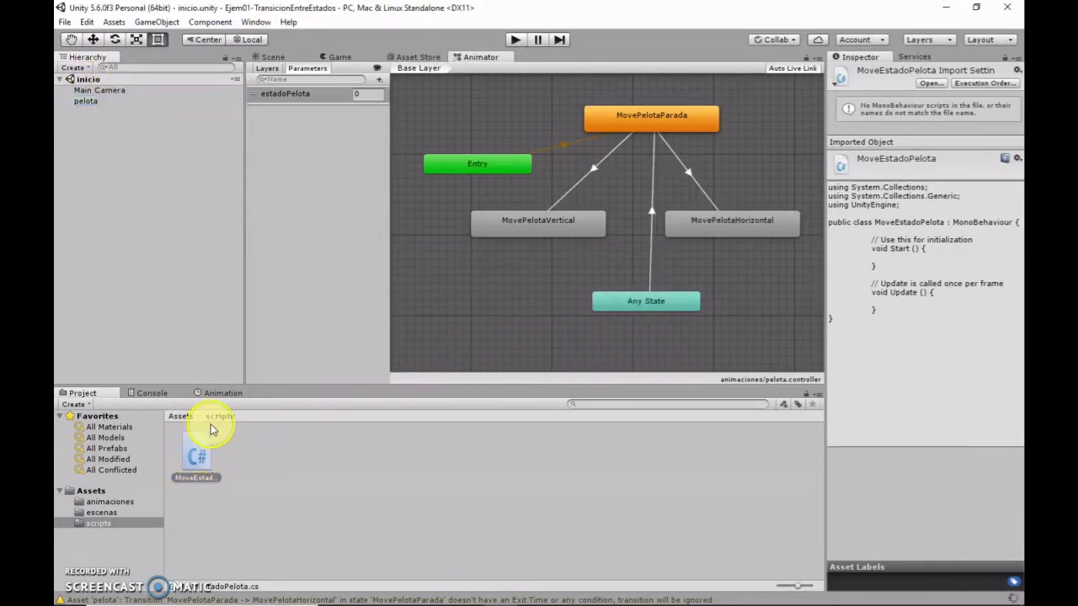
pyautogui.rightClick(202, 442)
pyautogui.click(265, 209)
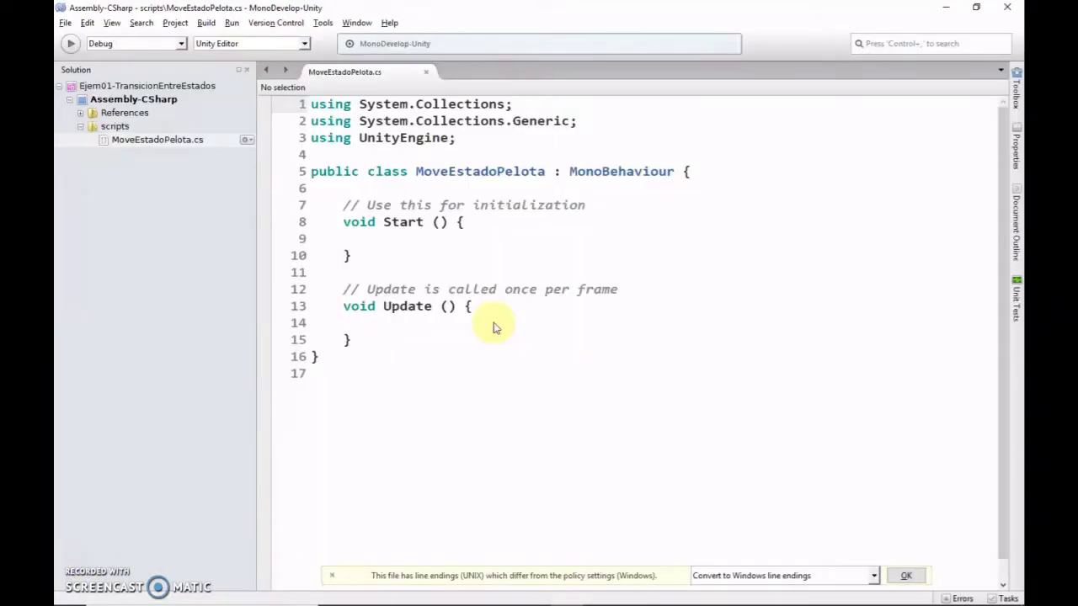
pyautogui.click(495, 325)
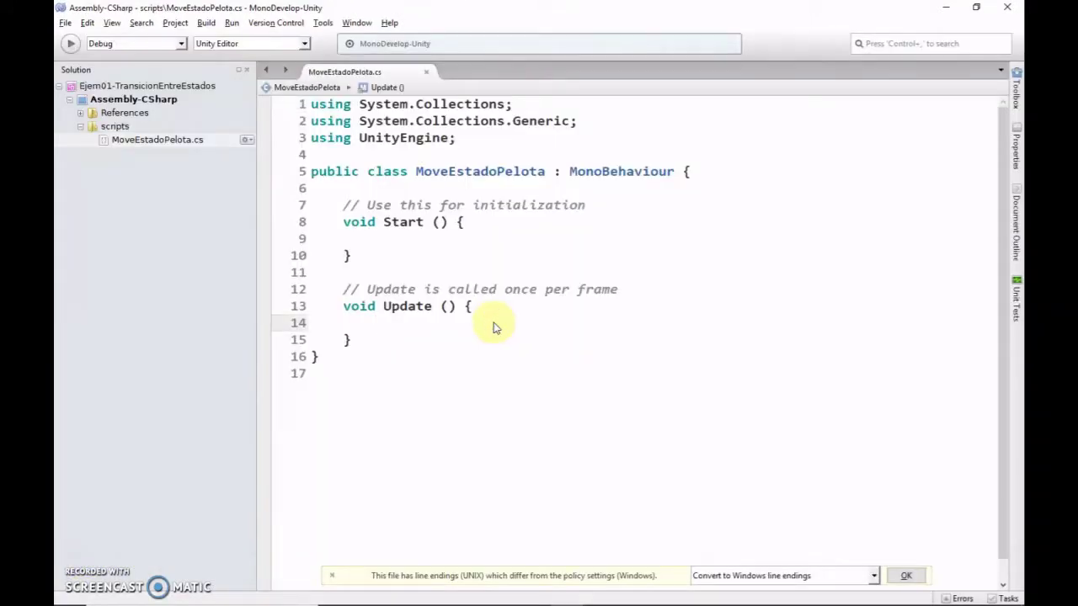
# - Add blank lines inside the Update method of MoveEstadoPelota
pyautogui.press('Return')
pyautogui.press('Return')
pyautogui.press('Up')
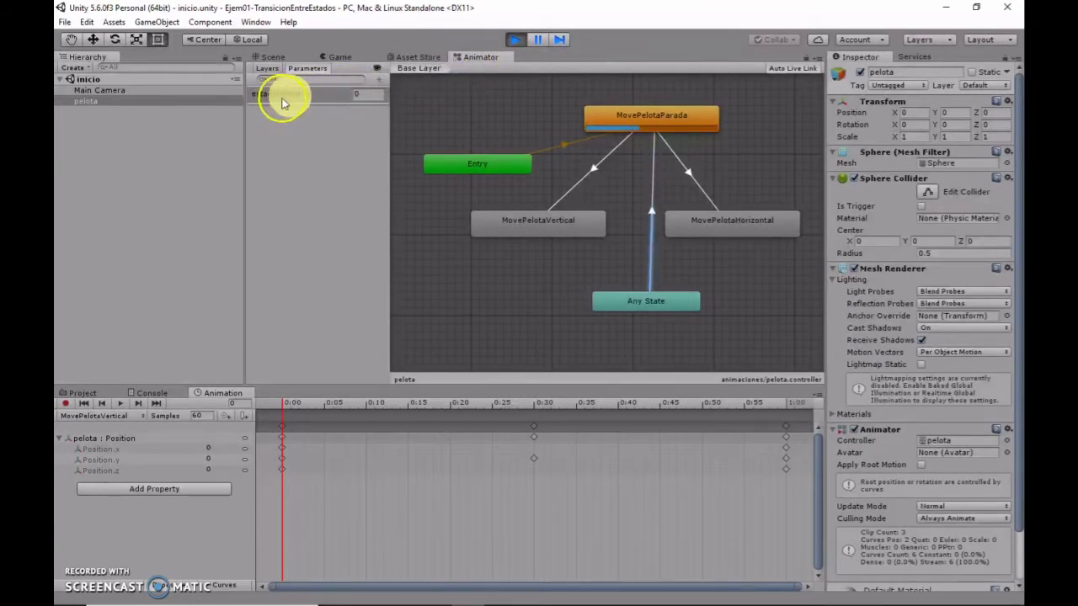
# - Select pelota, scroll through its Inspector, and exit Play mode
pyautogui.click(84, 101)
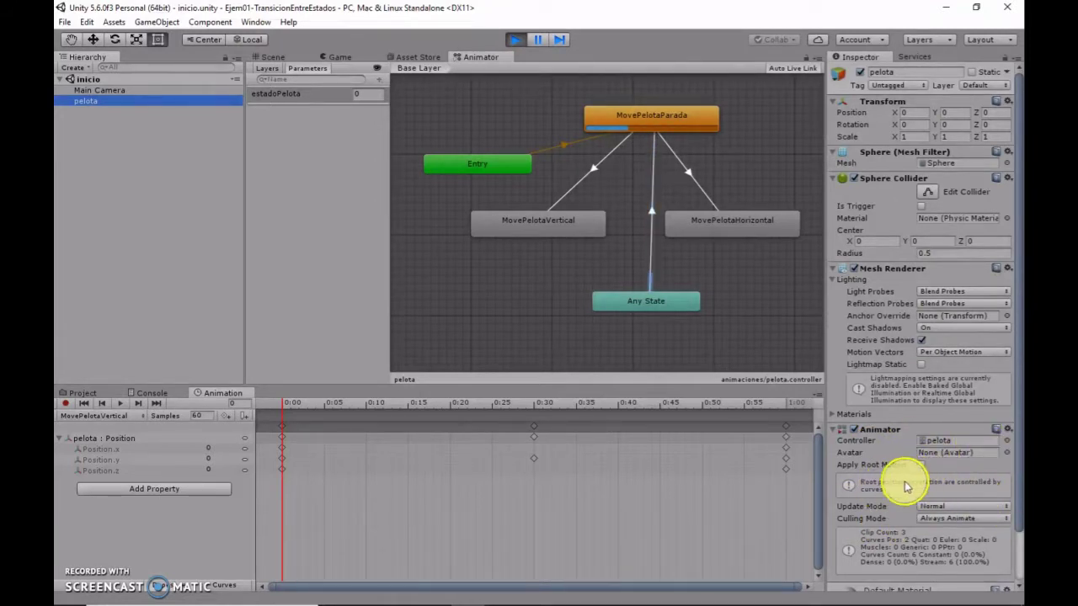
pyautogui.scroll(-3, 905, 486)
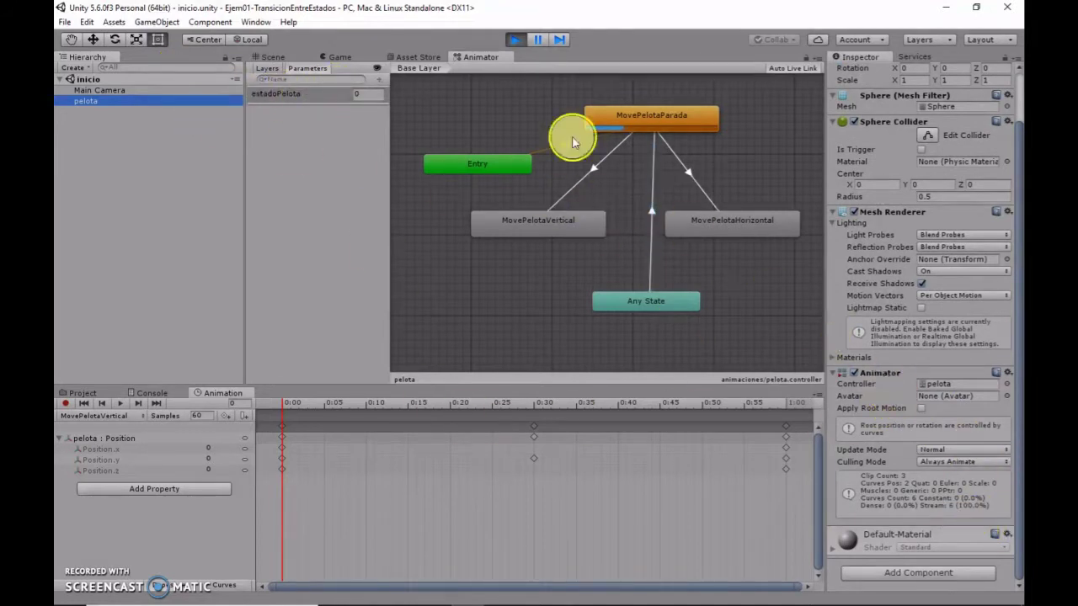
pyautogui.click(514, 40)
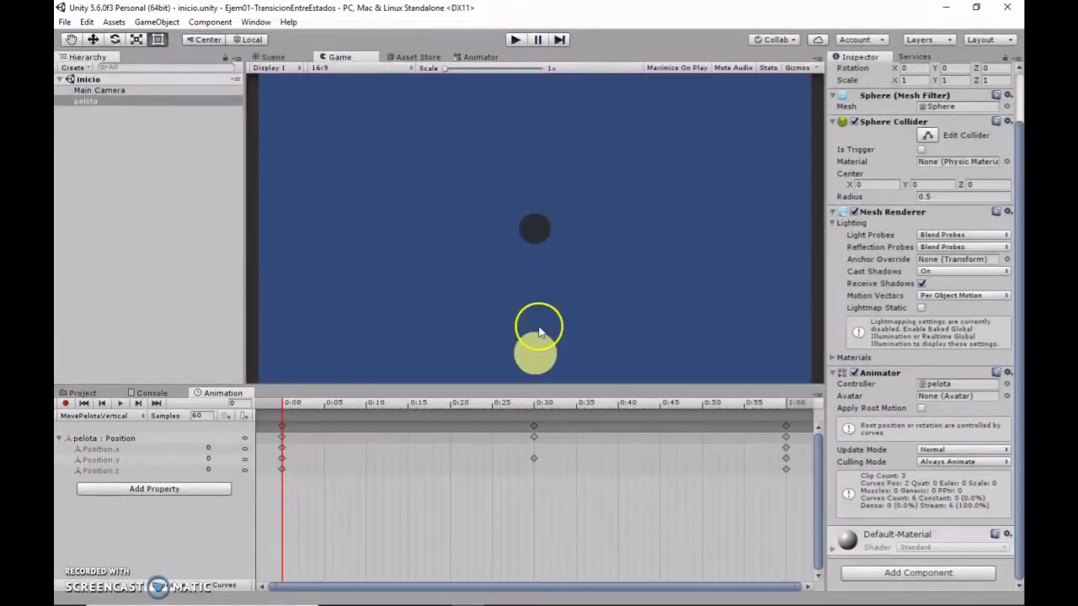
# - Declare a private Animator field at the top of the MoveEstadoPelota class
pyautogui.click(502, 597)
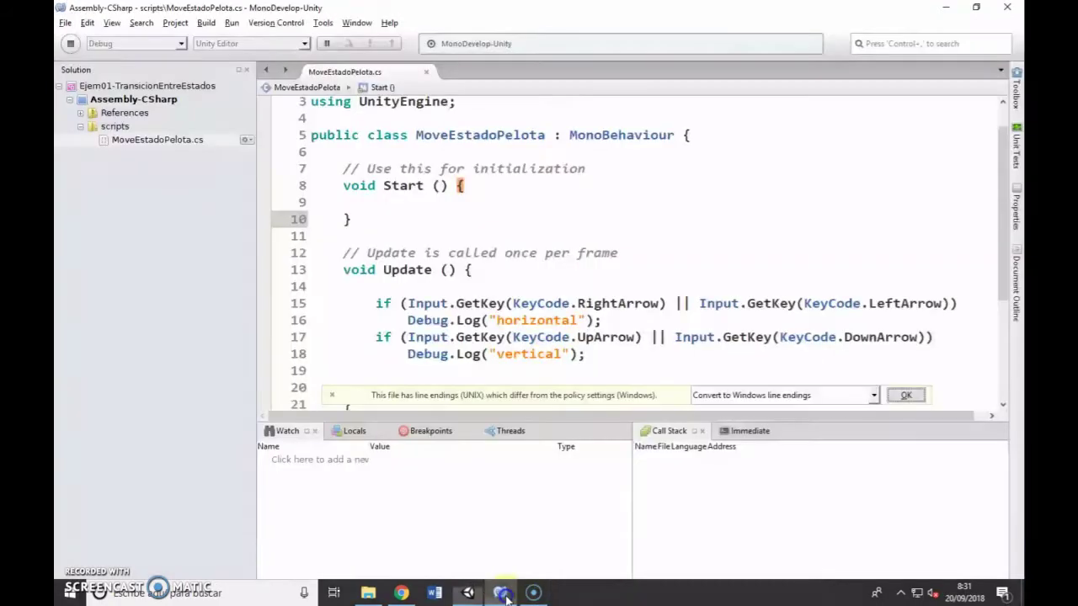
pyautogui.click(485, 197)
pyautogui.click(464, 152)
pyautogui.press('Return')
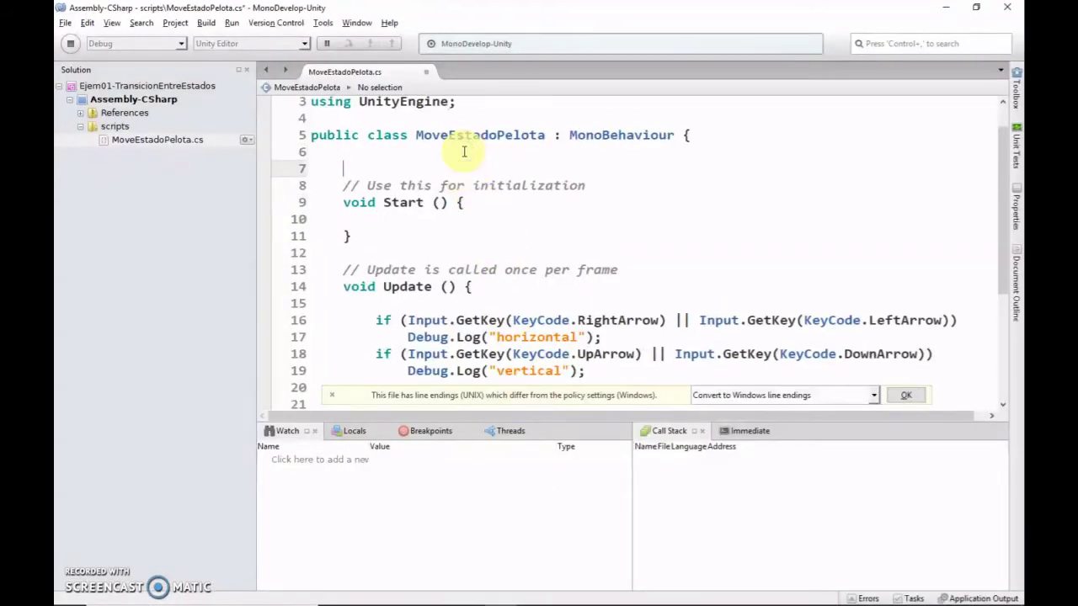
pyautogui.write('An')
pyautogui.press('BackSpace')
pyautogui.press('BackSpace')
pyautogui.press('BackSpace')
pyautogui.write('privat')
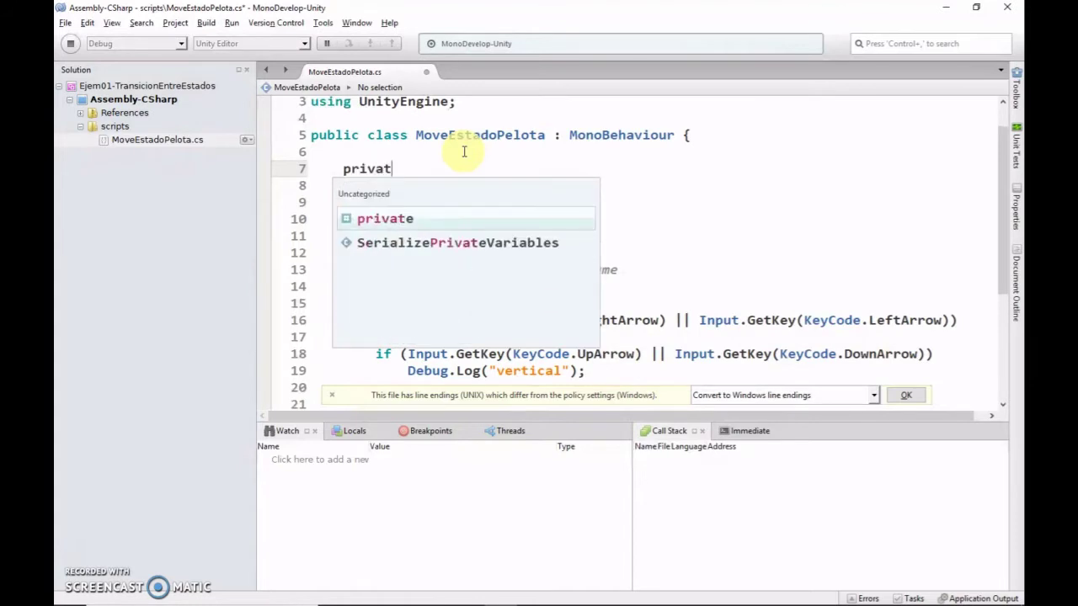
pyautogui.write('e')
pyautogui.press('Return')
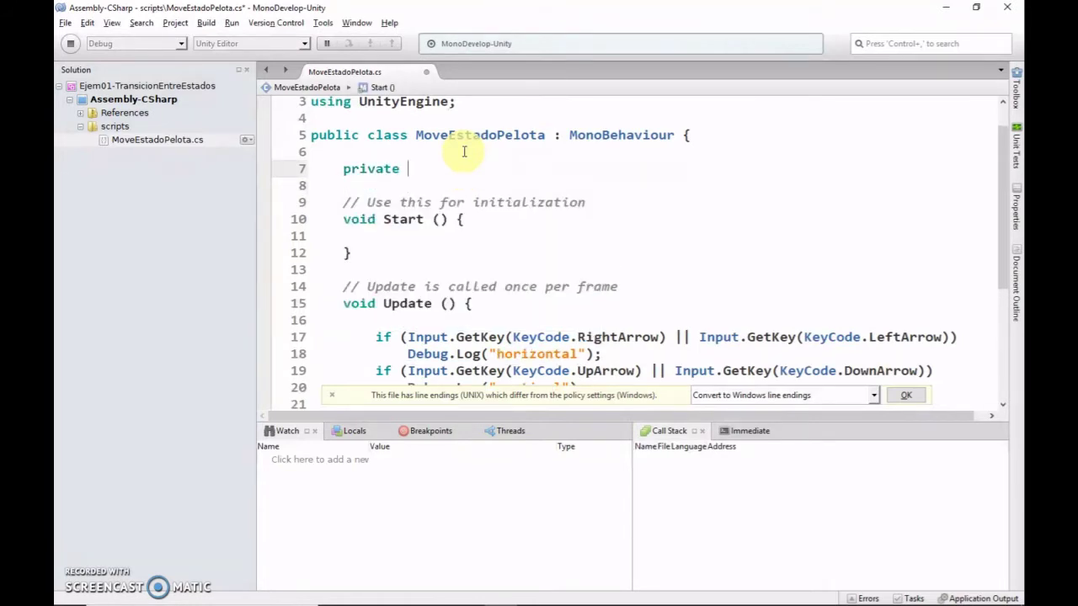
pyautogui.press('Up')
pyautogui.press('End')
pyautogui.write('Anima')
pyautogui.press('Return')
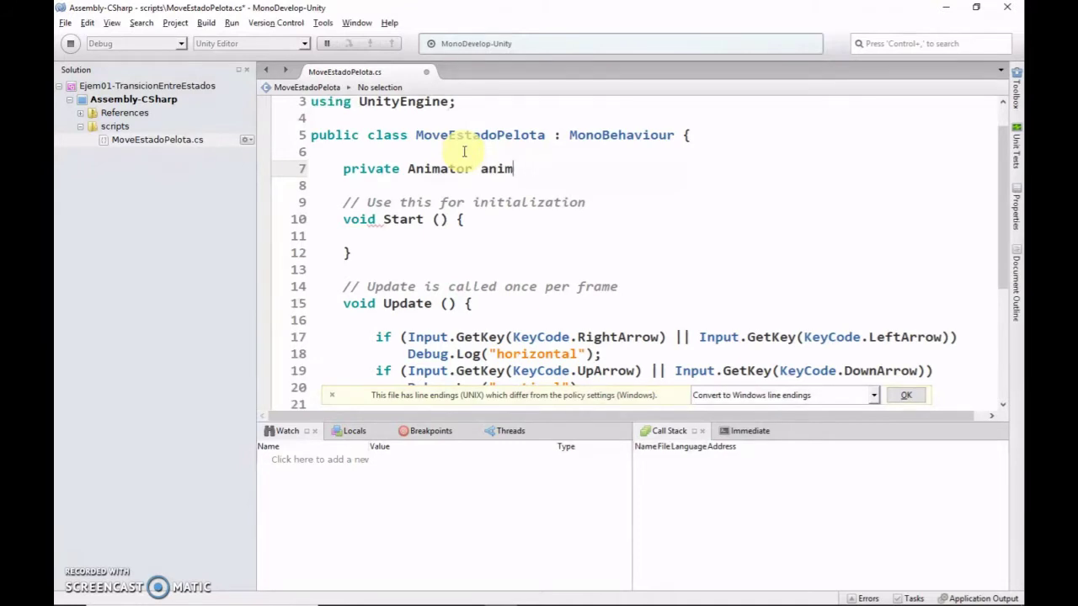
# - In Start, assign the field with this.GetComponent<Animator>();
pyautogui.press('Down')
pyautogui.press('Down')
pyautogui.press('Down')
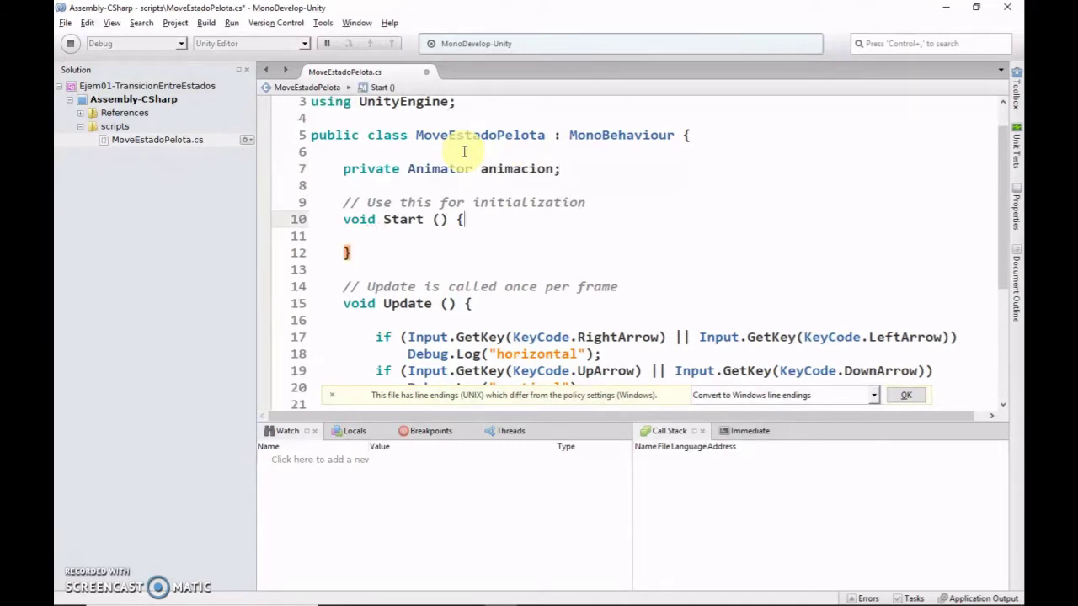
pyautogui.press('Down')
pyautogui.write('animacio')
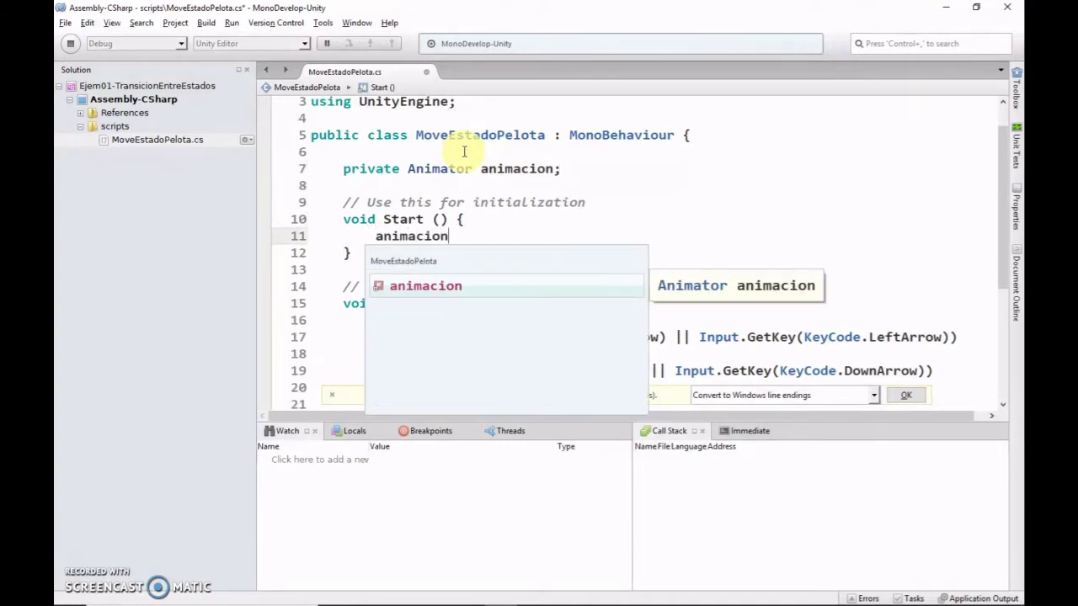
pyautogui.write('=')
pyautogui.write('Get')
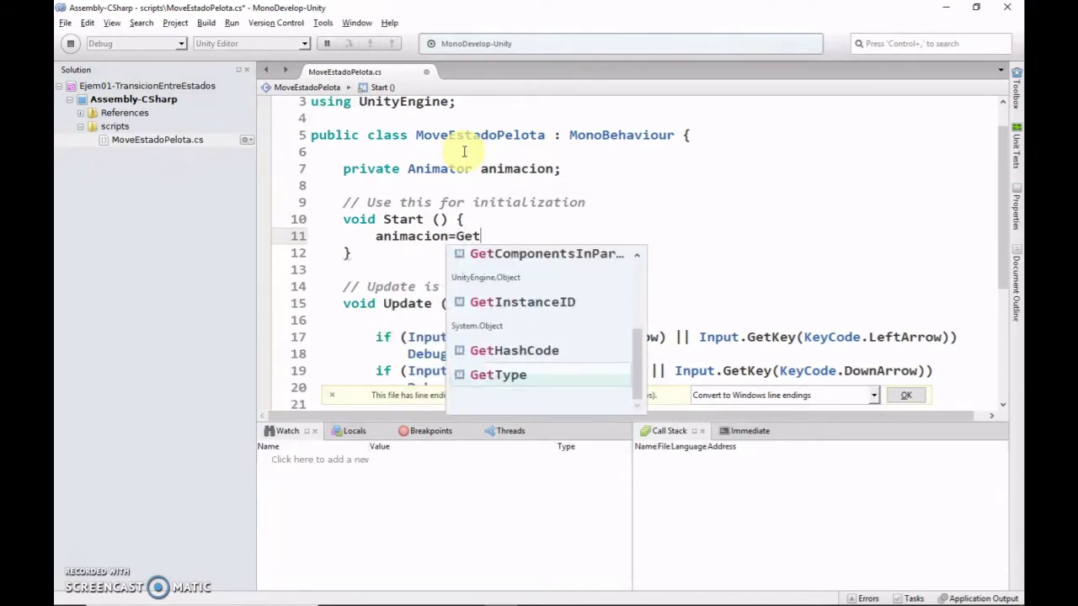
pyautogui.press('BackSpace')
pyautogui.press('BackSpace')
pyautogui.press('BackSpace')
pyautogui.write('this.')
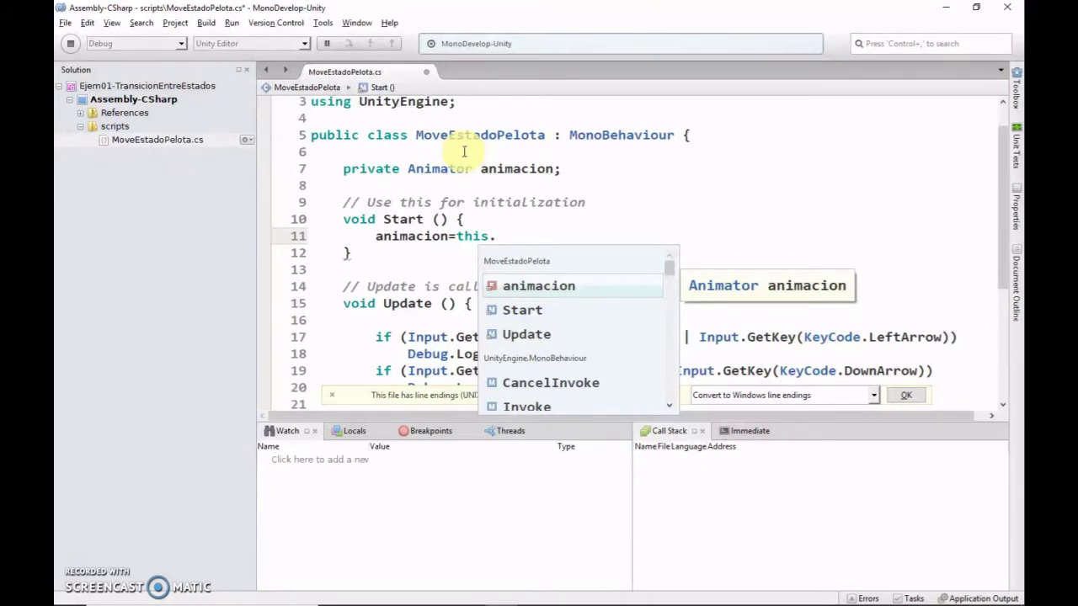
pyautogui.write('GetC')
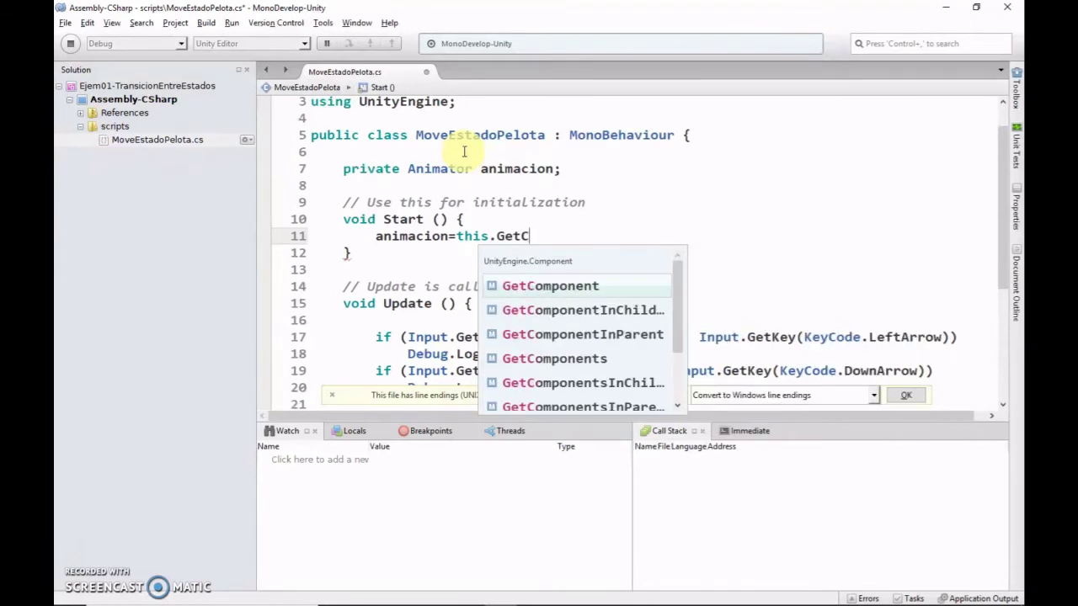
pyautogui.write('om')
pyautogui.press('Return')
pyautogui.write('<')
pyautogui.press('Escape')
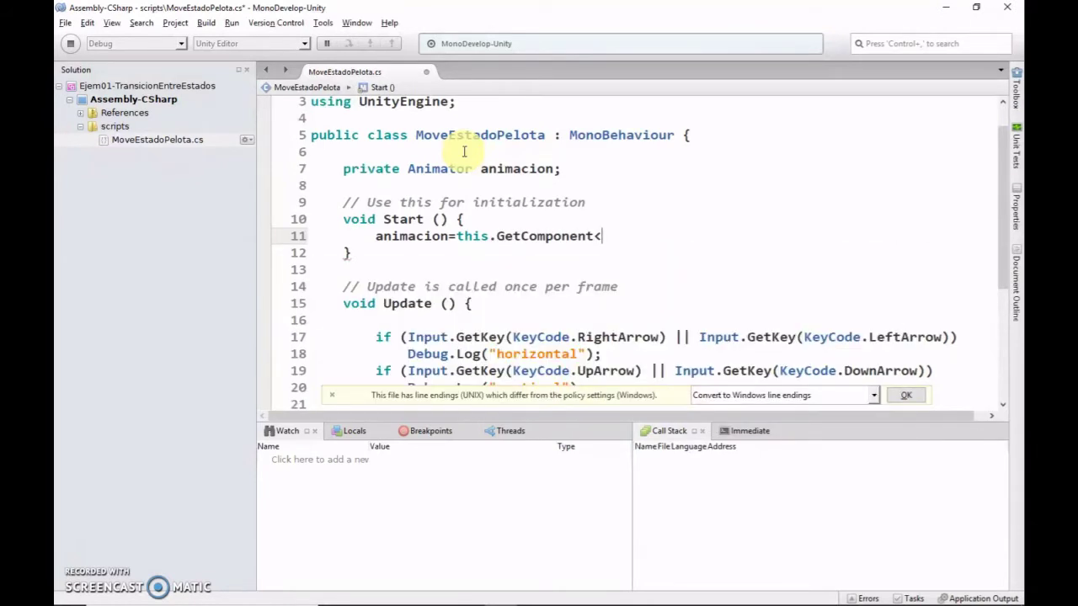
pyautogui.write('Animat')
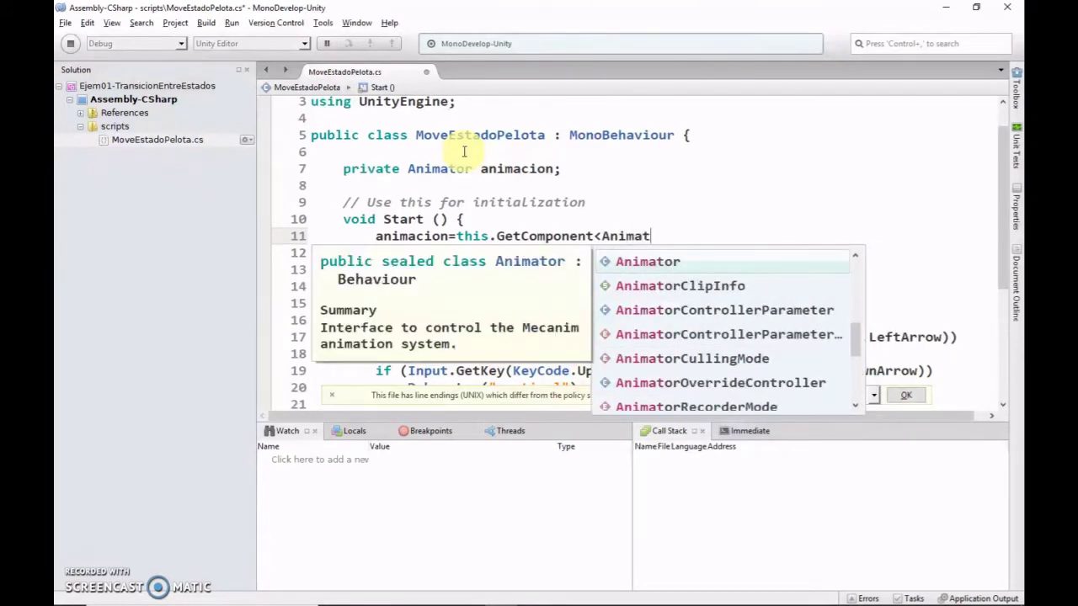
pyautogui.write('or> ')
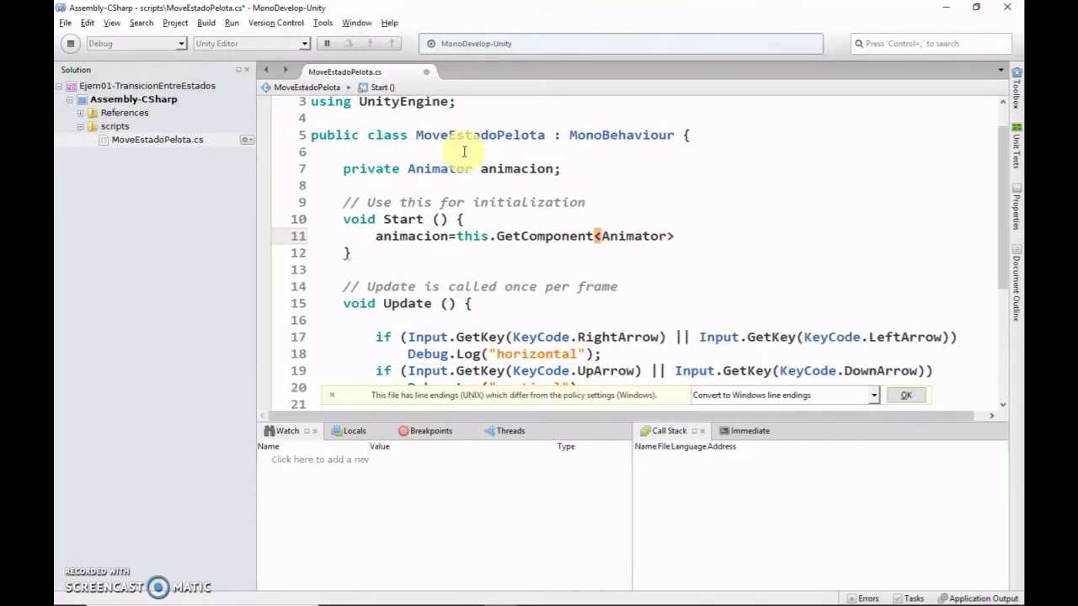
pyautogui.write('();')
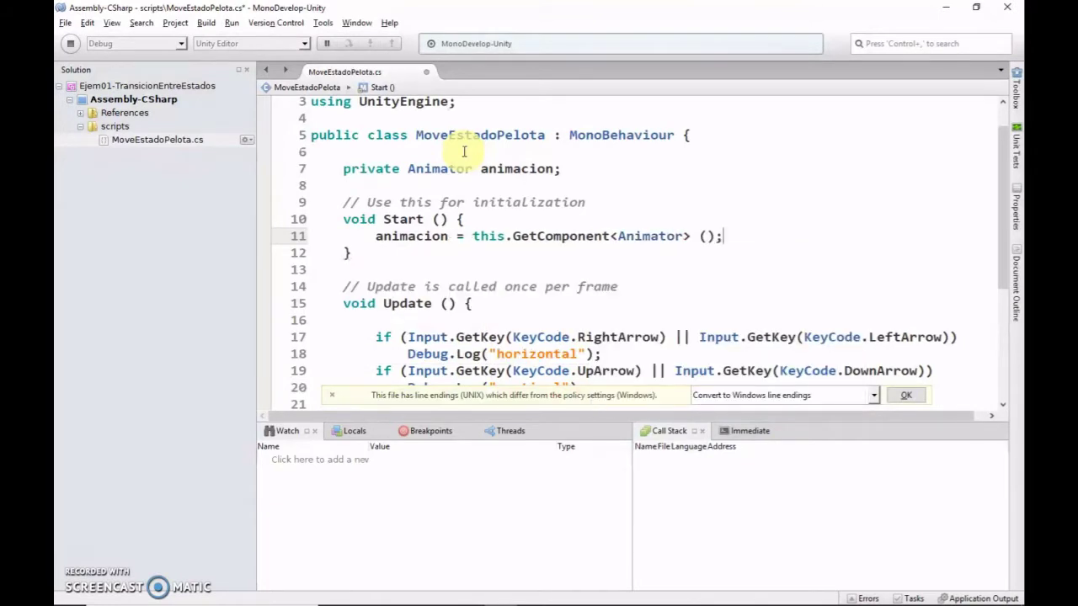
# - Wrap the horizontal arrow-key if in braces and begin an animacion SetInteger call inside it
pyautogui.press('Down')
pyautogui.press('Down')
pyautogui.press('Down')
pyautogui.press('Down')
pyautogui.press('Down')
pyautogui.press('Down')
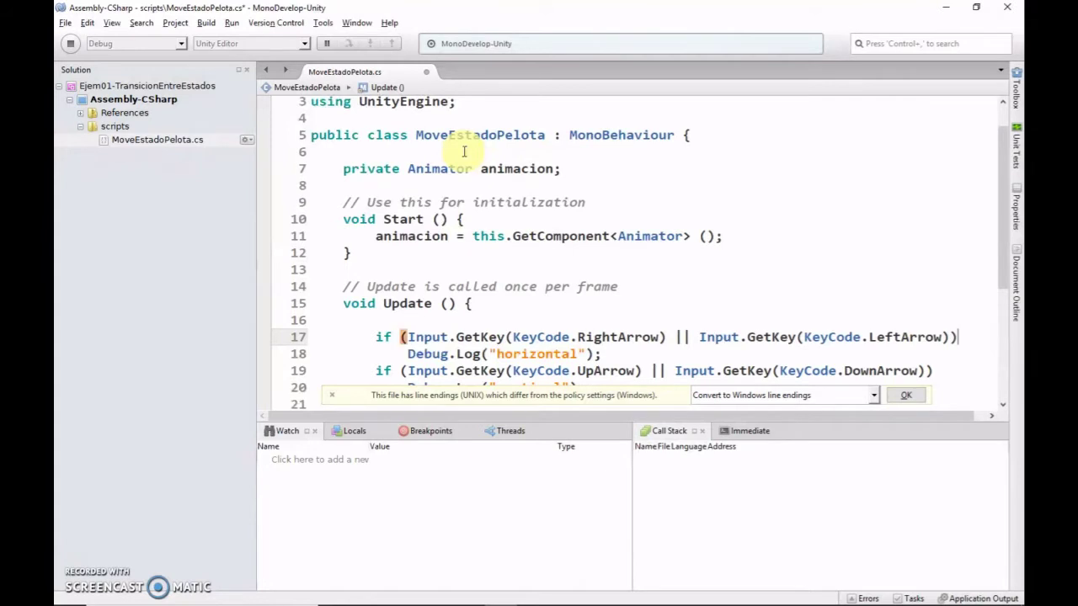
pyautogui.press('Return')
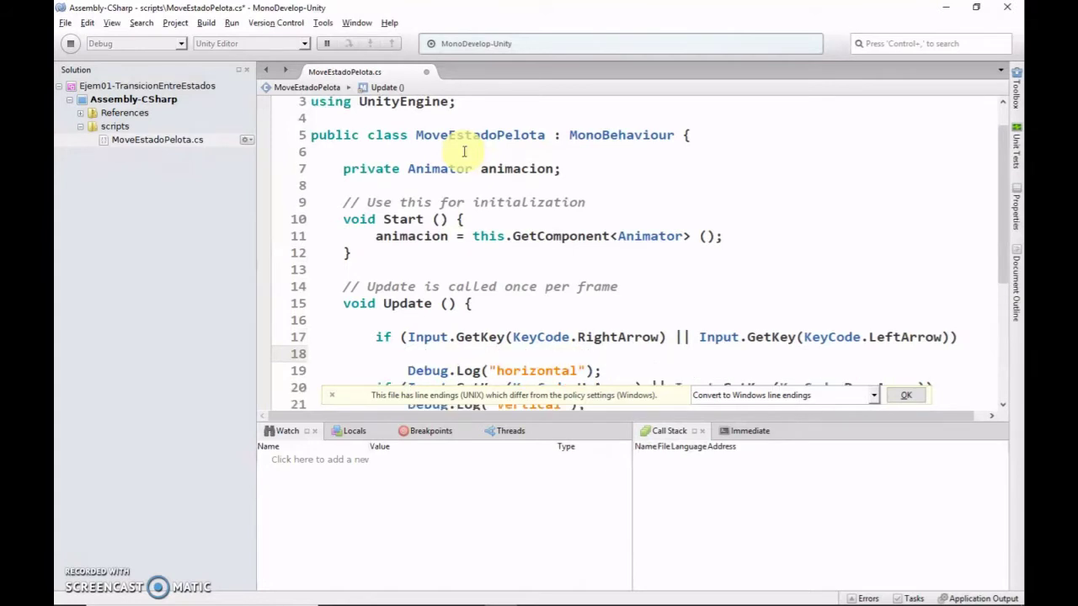
pyautogui.write('{')
pyautogui.press('Down')
pyautogui.press('End')
pyautogui.press('Return')
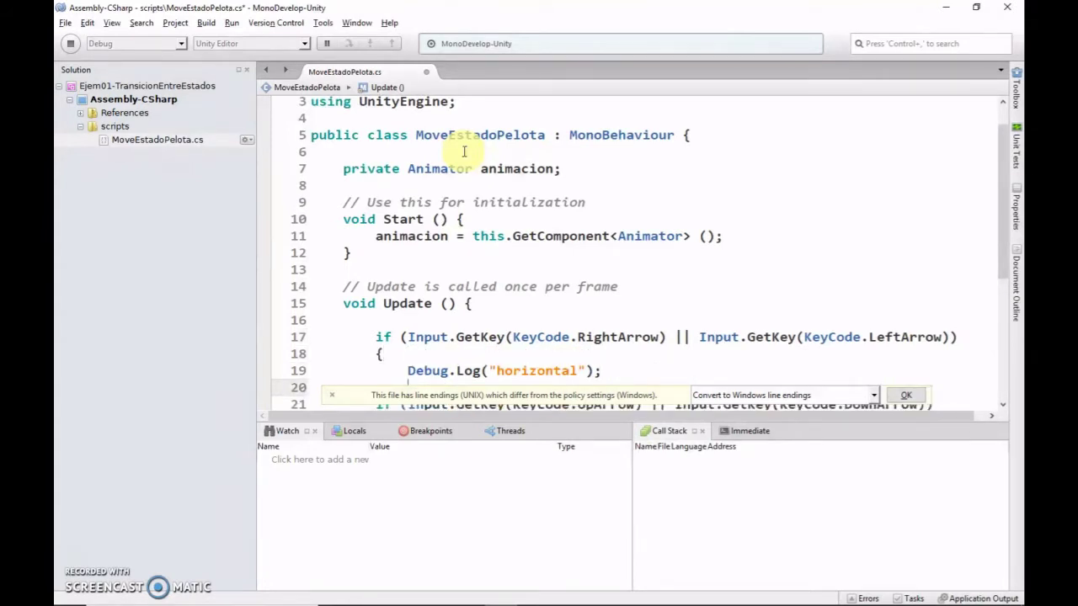
pyautogui.write('}')
pyautogui.press('Up')
pyautogui.press('Up')
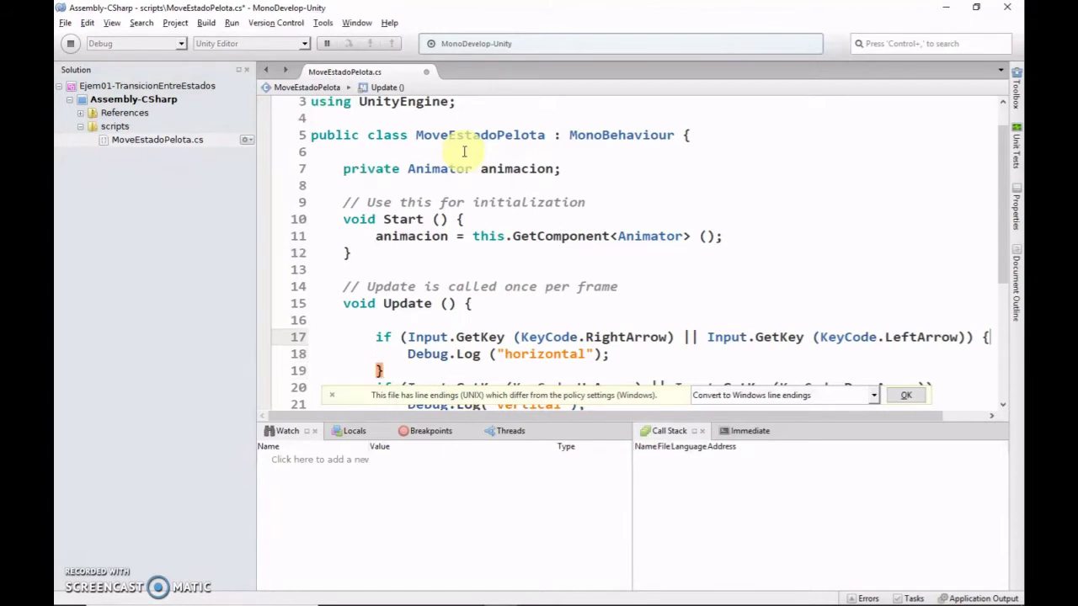
pyautogui.press('Down')
pyautogui.press('Return')
pyautogui.write('anima')
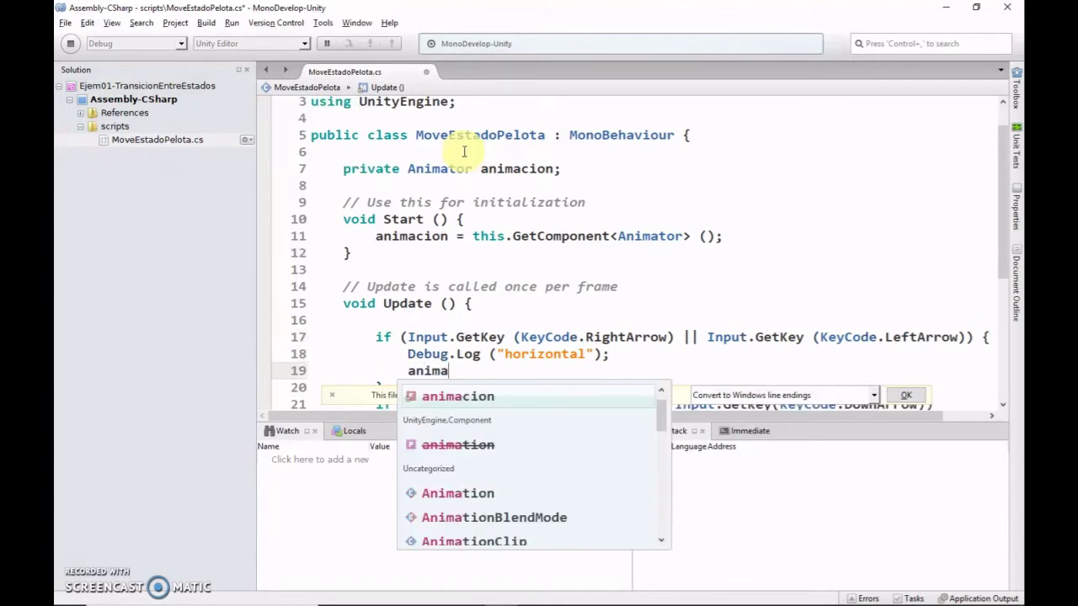
pyautogui.write('cion.set')
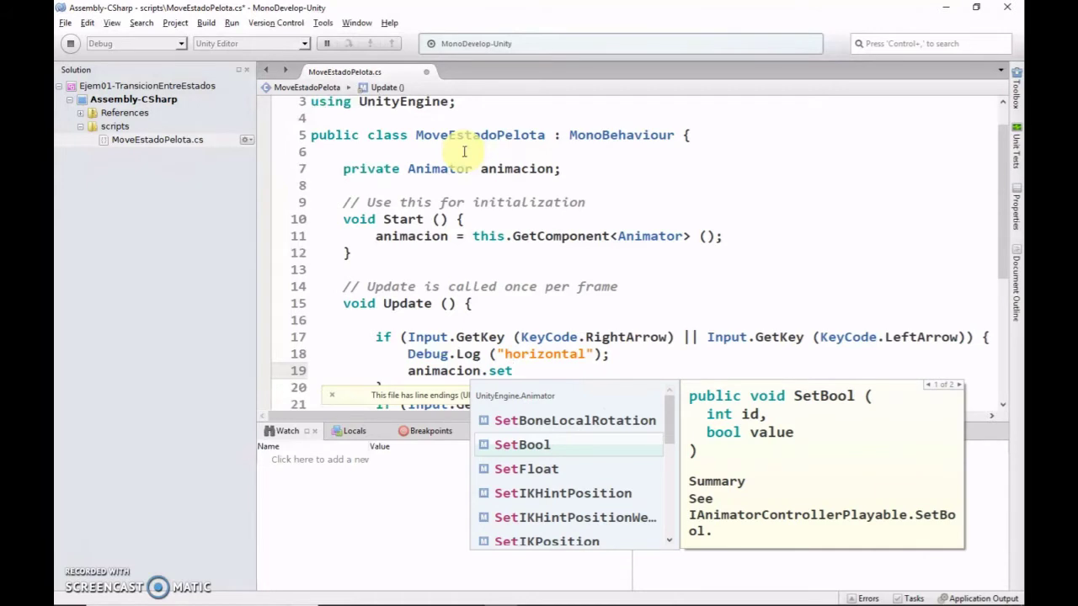
pyautogui.write('in')
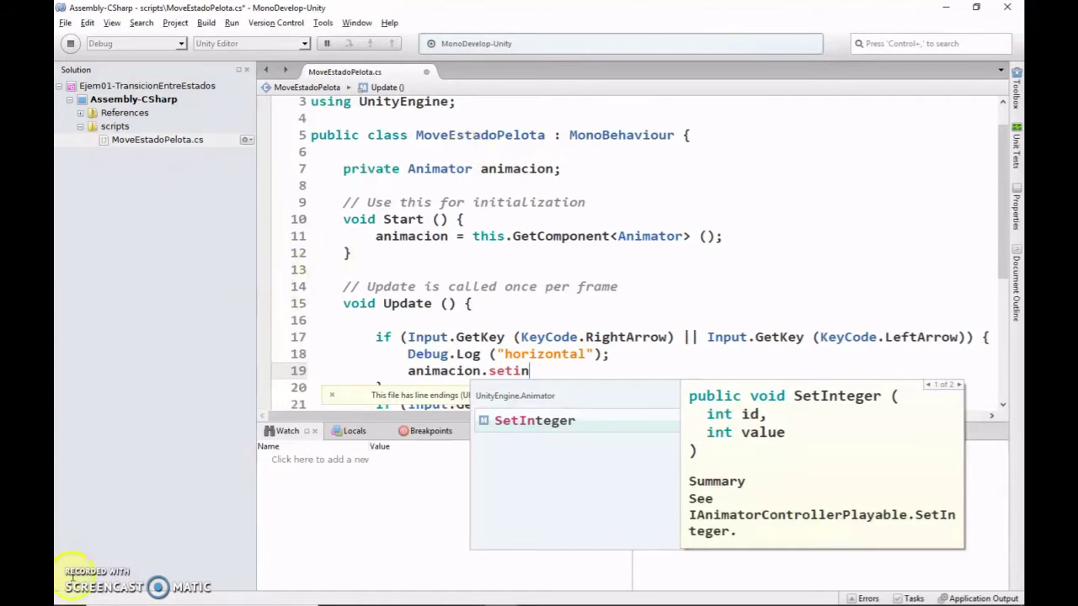
pyautogui.write('(')
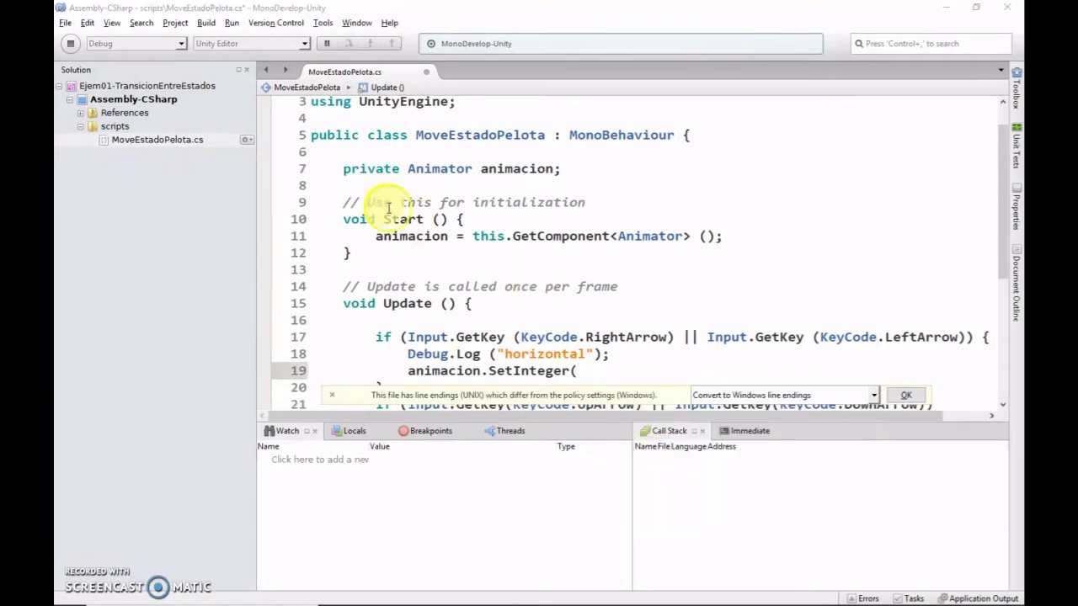
# - Check the estadoPelota parameter name on the MovePelotaParada-to-MovePelotaHorizontal transition in Unity's Animator
pyautogui.hotkey('alt', 'Tab')
pyautogui.hotkey('alt', 'Tab')
pyautogui.hotkey('alt', 'Tab')
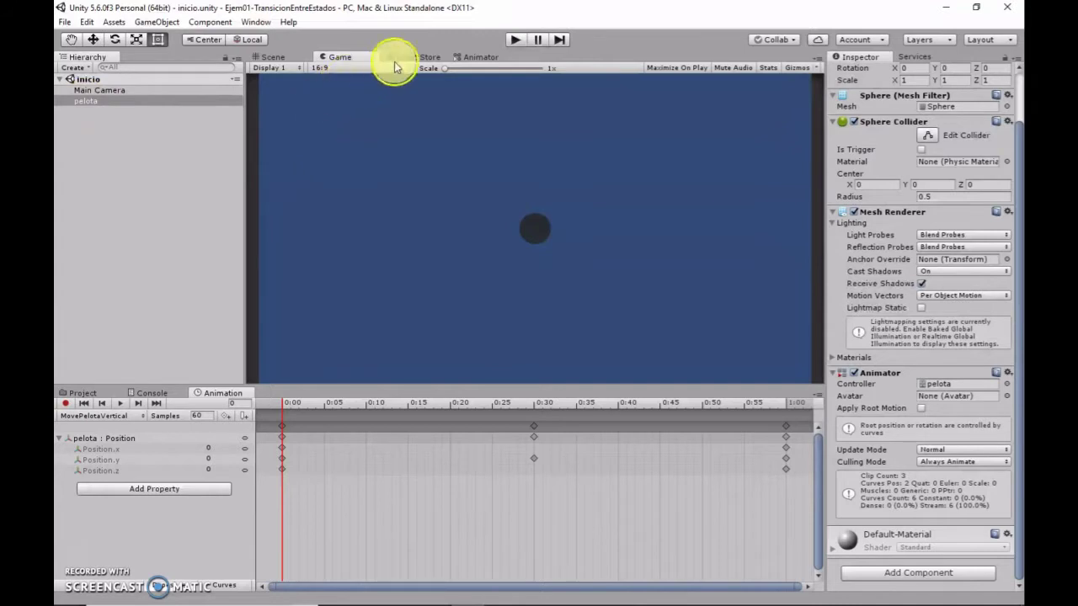
pyautogui.click(476, 56)
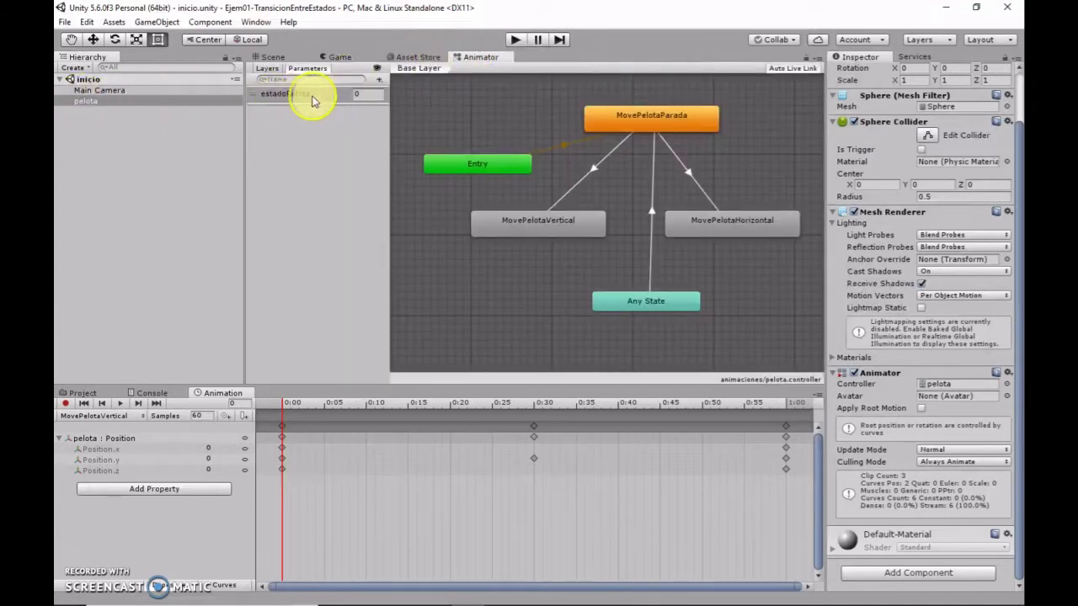
pyautogui.hotkey('alt', 'Tab')
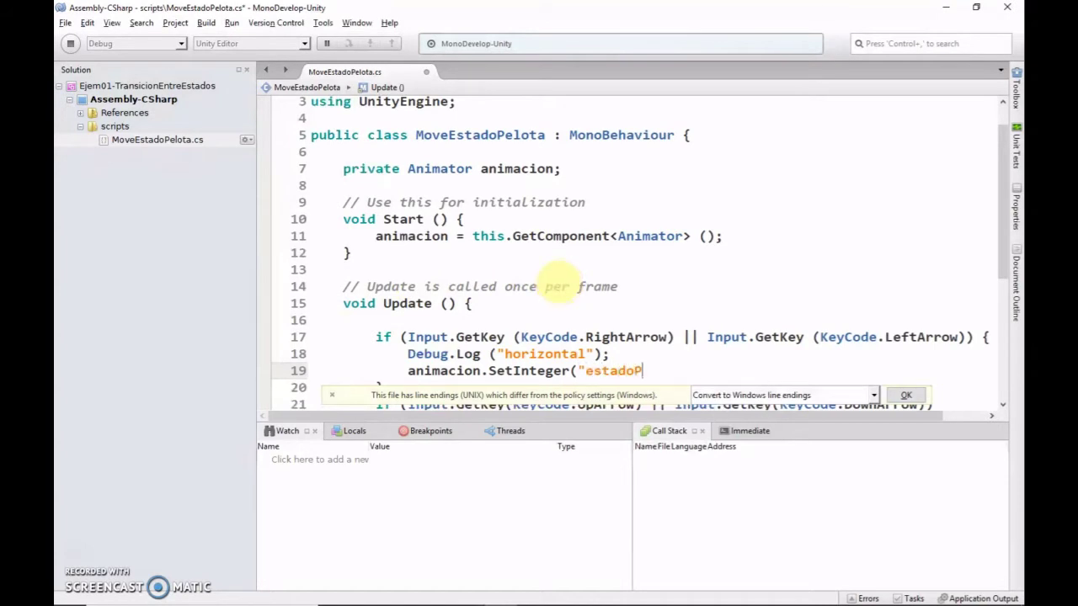
pyautogui.hotkey('alt', 'Tab')
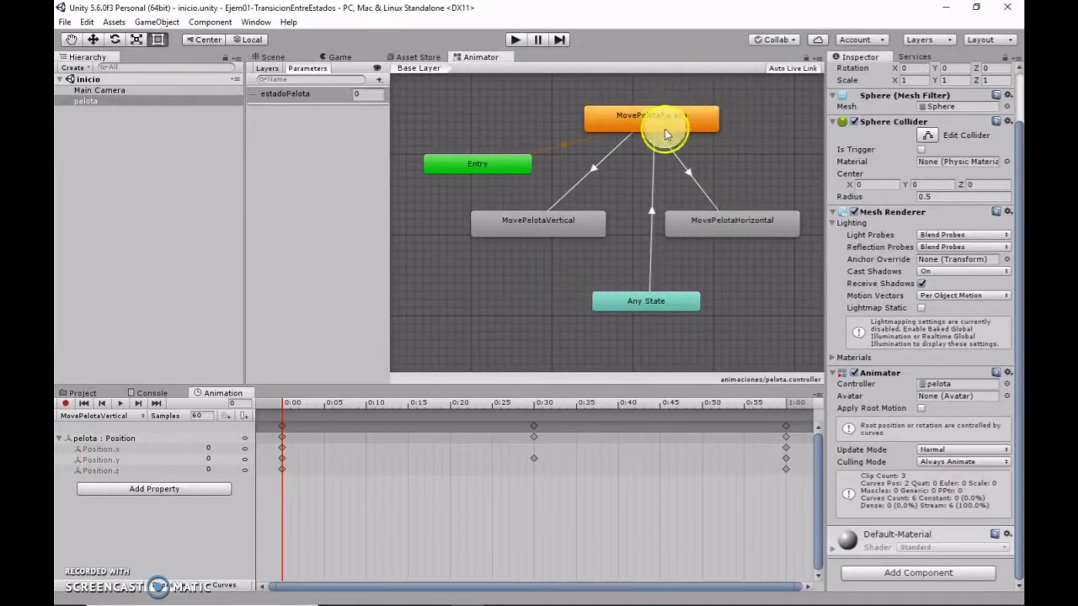
pyautogui.click(693, 176)
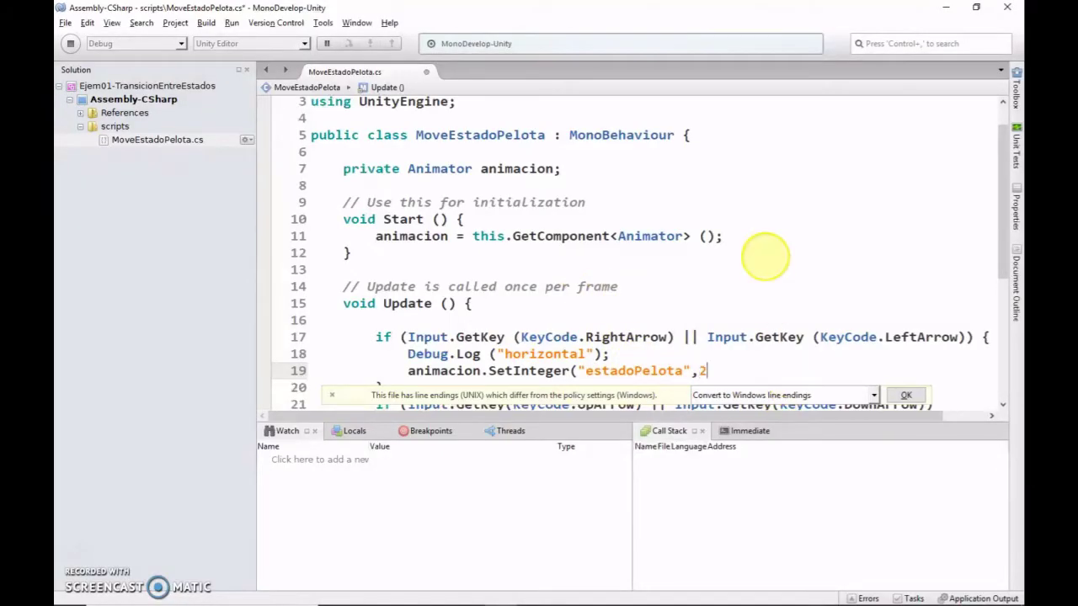
# - End the horizontal SetInteger call (value 2) with ';' and wrap the vertical arrow check in braces
pyautogui.write(' 2);')
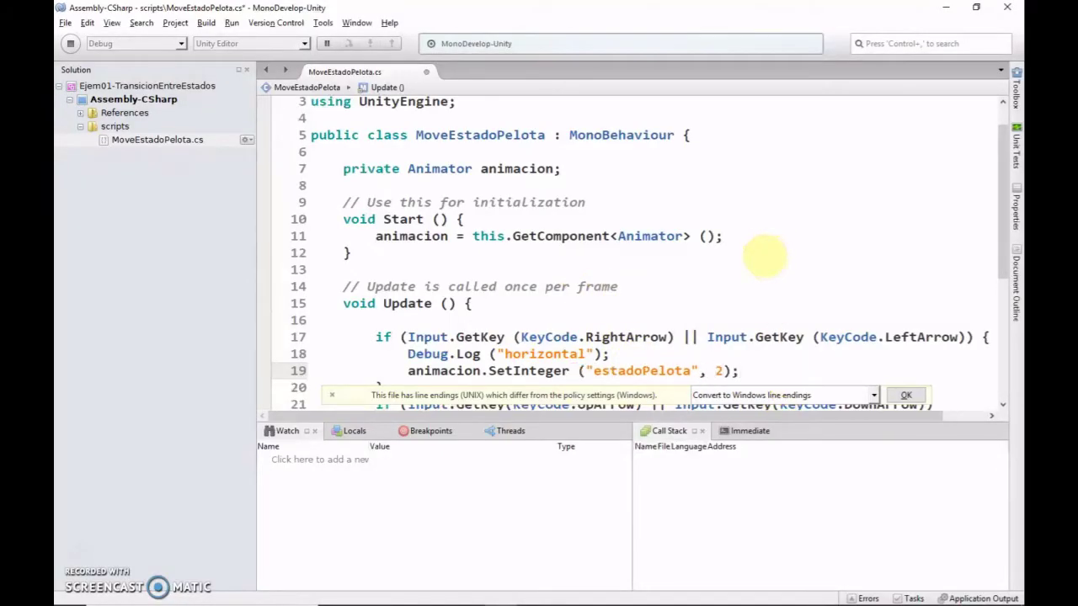
pyautogui.scroll(-2, 776, 283)
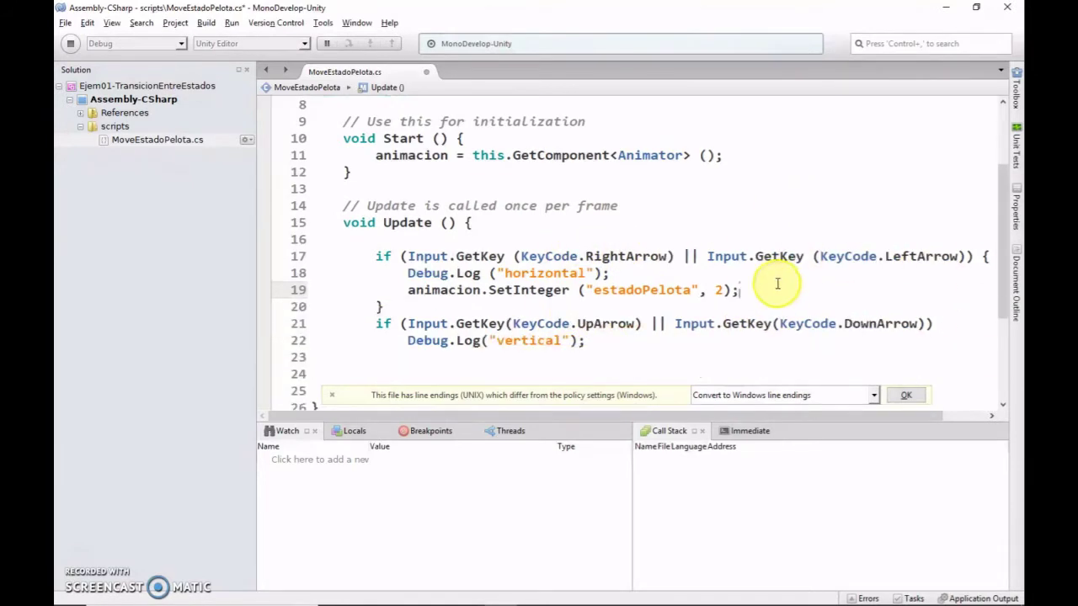
pyautogui.click(949, 323)
pyautogui.press('Return')
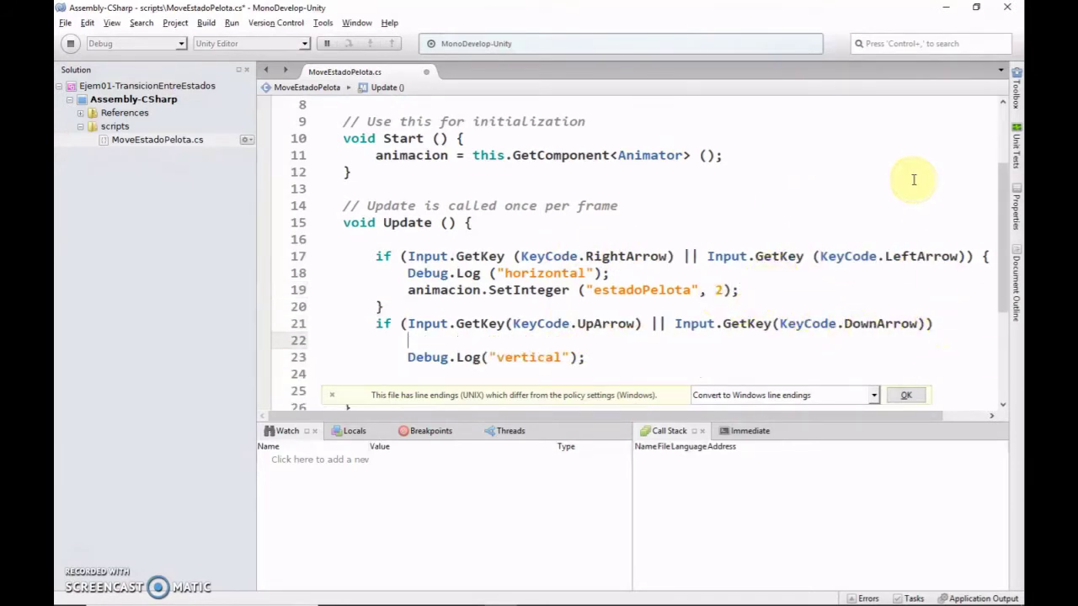
pyautogui.write('{')
pyautogui.press('Down')
pyautogui.press('End')
pyautogui.press('Return')
pyautogui.write('}')
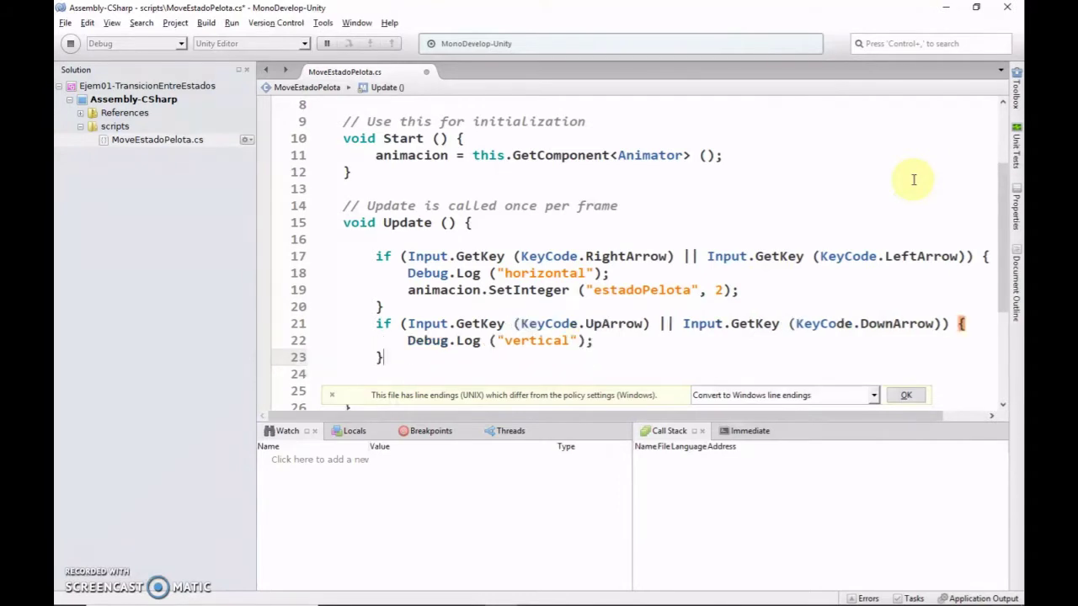
pyautogui.press('Up')
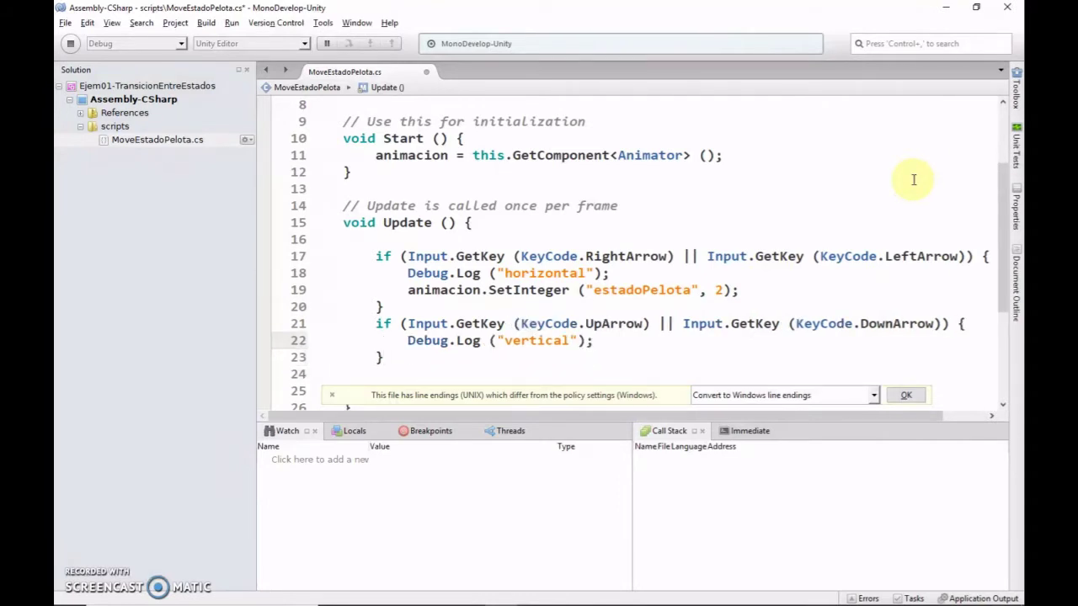
# - Copy the SetInteger line into the vertical block and save the script
pyautogui.press('Up')
pyautogui.press('Up')
pyautogui.press('Up')
pyautogui.press('End')
pyautogui.hotkey('shift', 'Home')
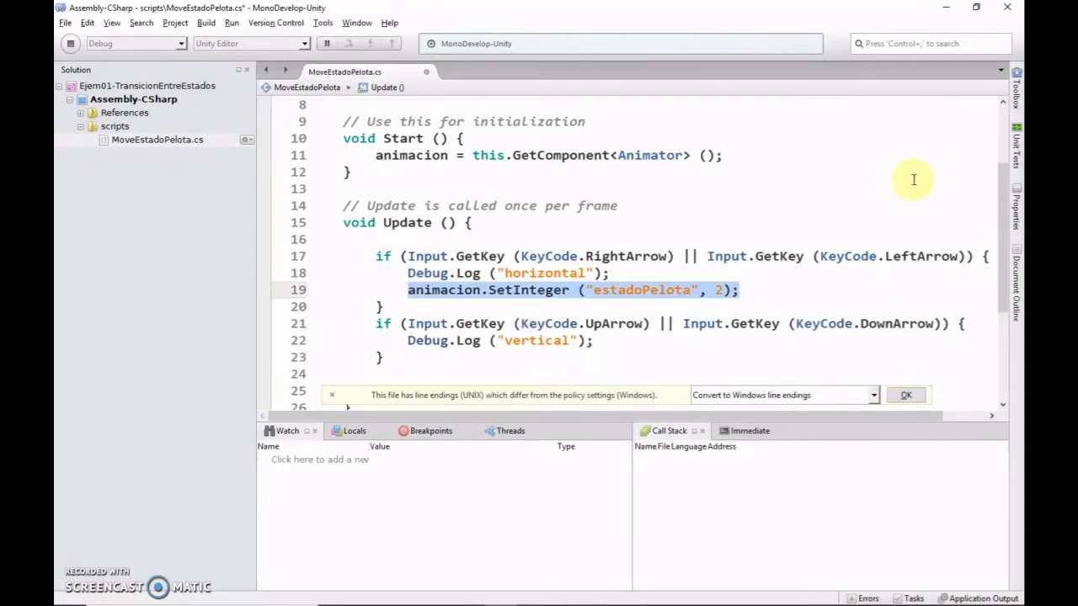
pyautogui.hotkey('ctrl', 'c')
pyautogui.press('Down')
pyautogui.press('Down')
pyautogui.press('Down')
pyautogui.press('End')
pyautogui.press('Return')
pyautogui.hotkey('ctrl', 'v')
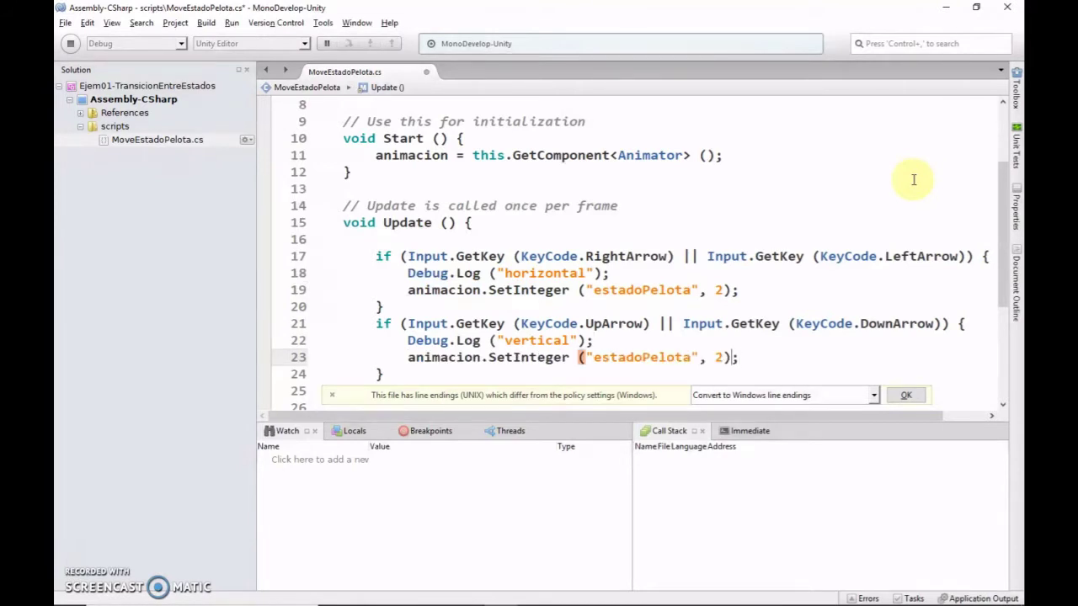
pyautogui.hotkey('ctrl', 's')
pyautogui.hotkey('alt', 'Tab')
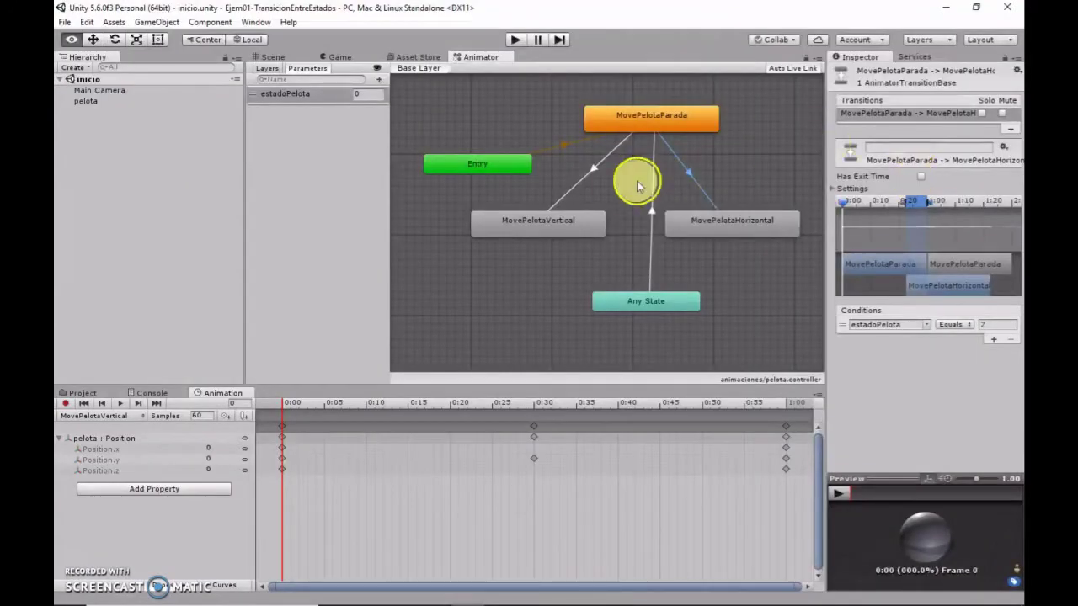
# - Inspect the conditions on the vertical and horizontal transitions and the MovePelotaHorizontal state
pyautogui.click(588, 176)
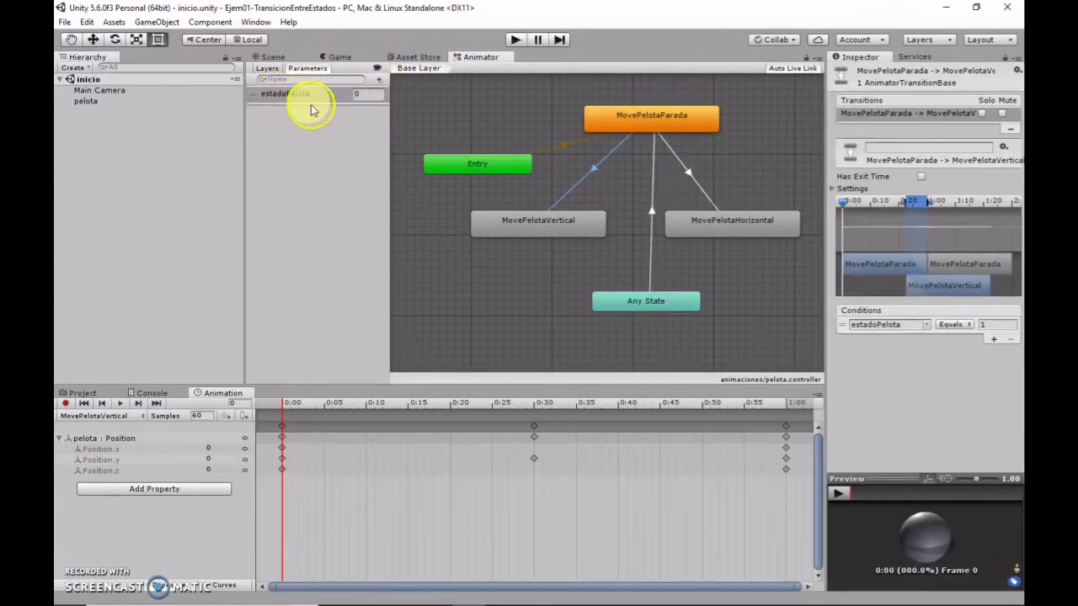
pyautogui.click(692, 183)
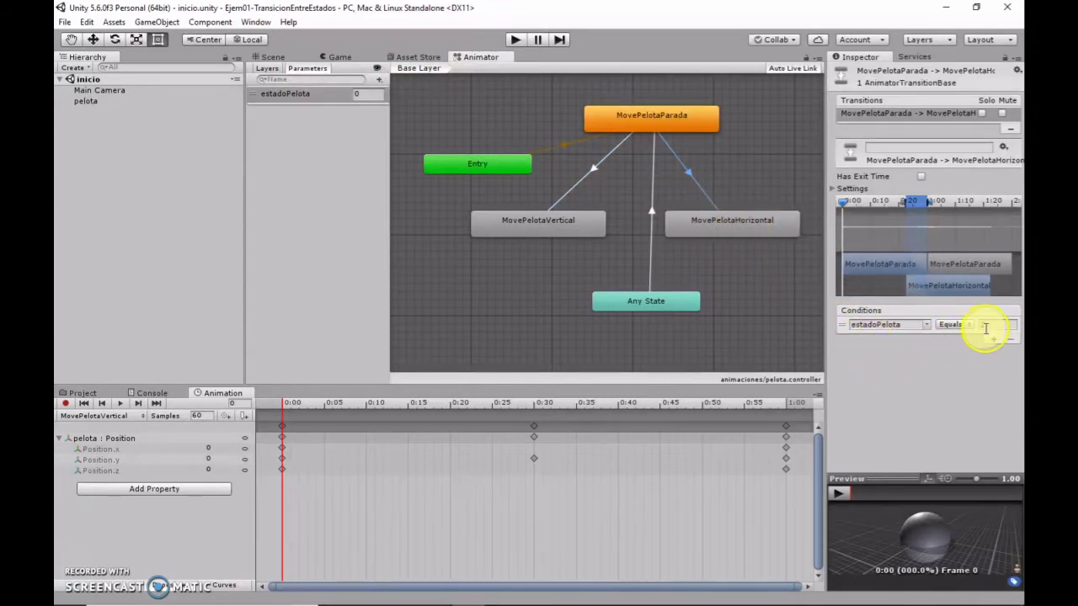
pyautogui.click(997, 324)
pyautogui.write('2')
pyautogui.click(734, 229)
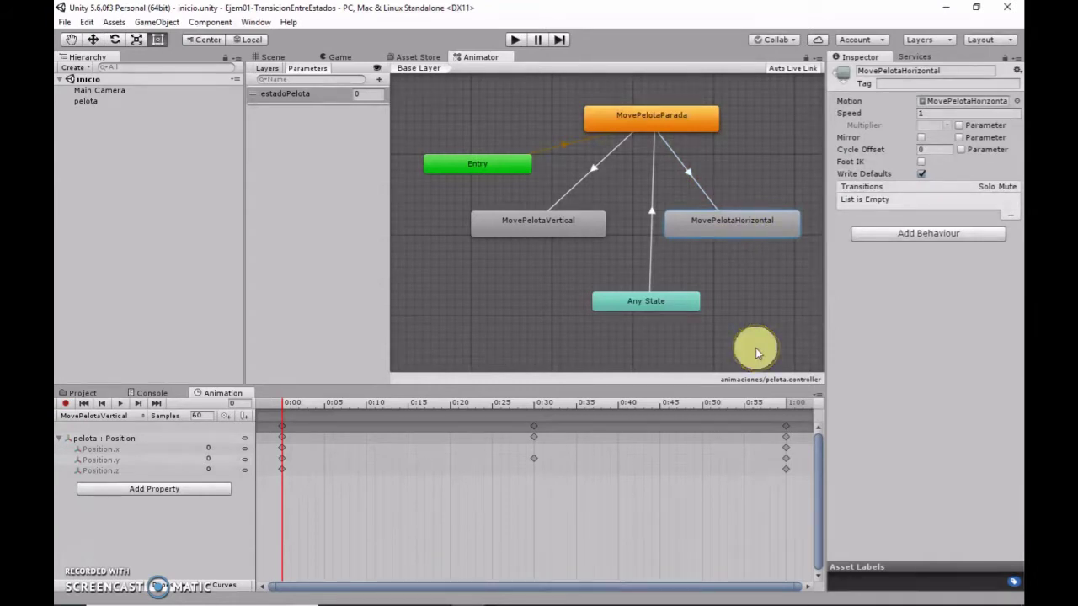
# - Run a brief Play test in Unity, then stop and return to MonoDevelop
pyautogui.click(514, 40)
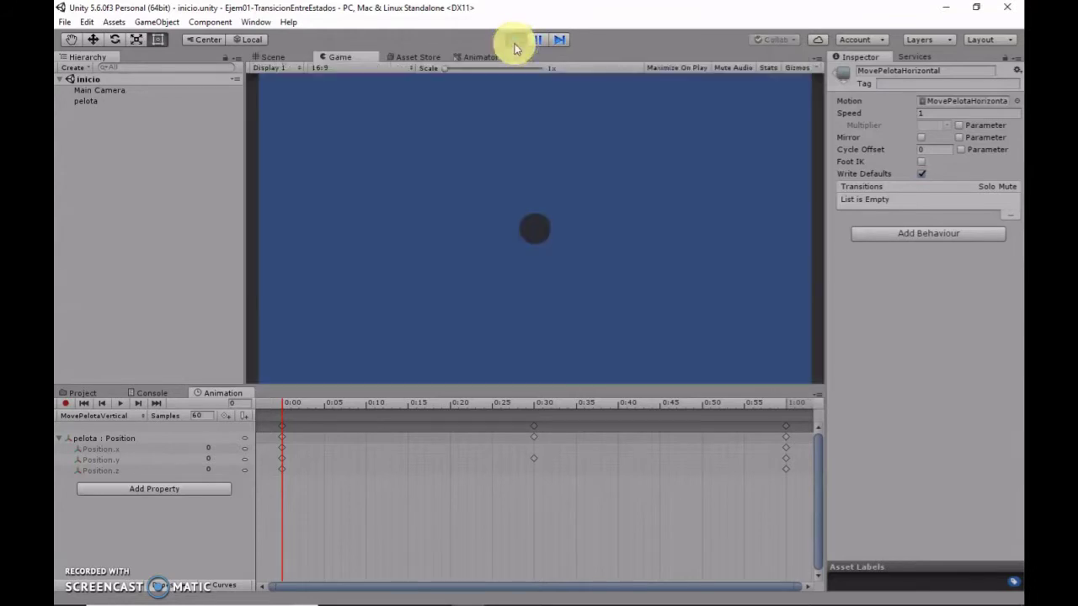
pyautogui.click(515, 42)
pyautogui.hotkey('alt', 'Tab')
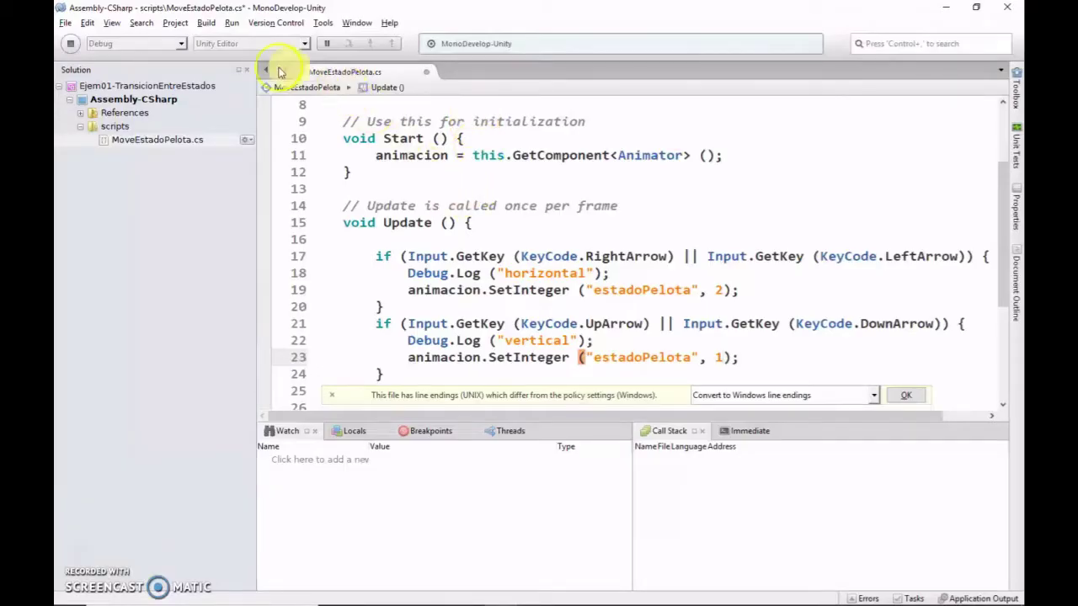
# - Build the script with the vertical estadoPelota value set to 1, then start Play mode in Unity
pyautogui.click(70, 43)
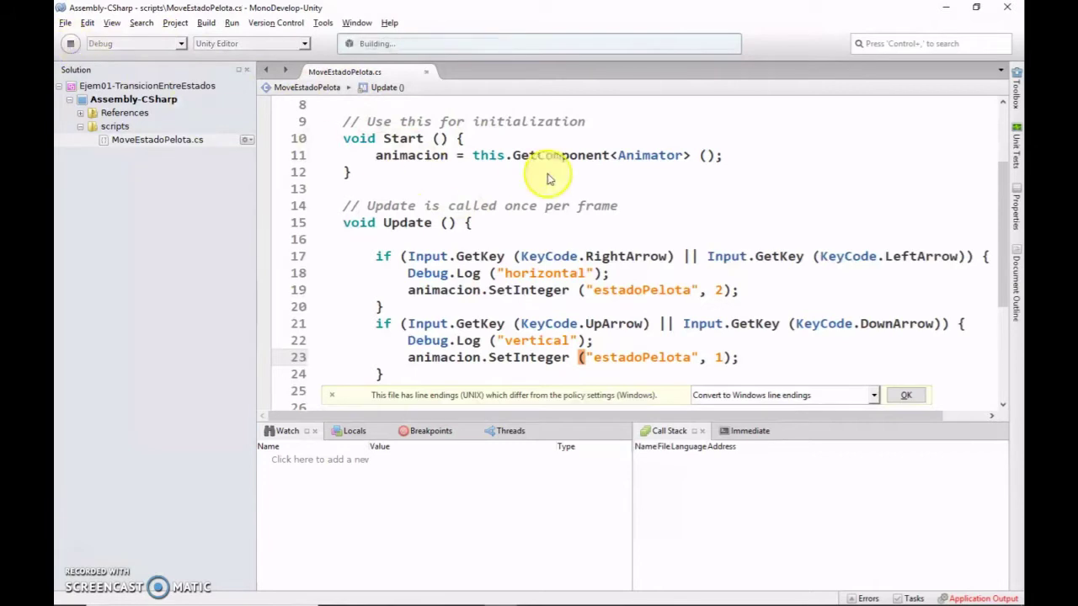
pyautogui.hotkey('alt', 'Tab')
pyautogui.click(517, 40)
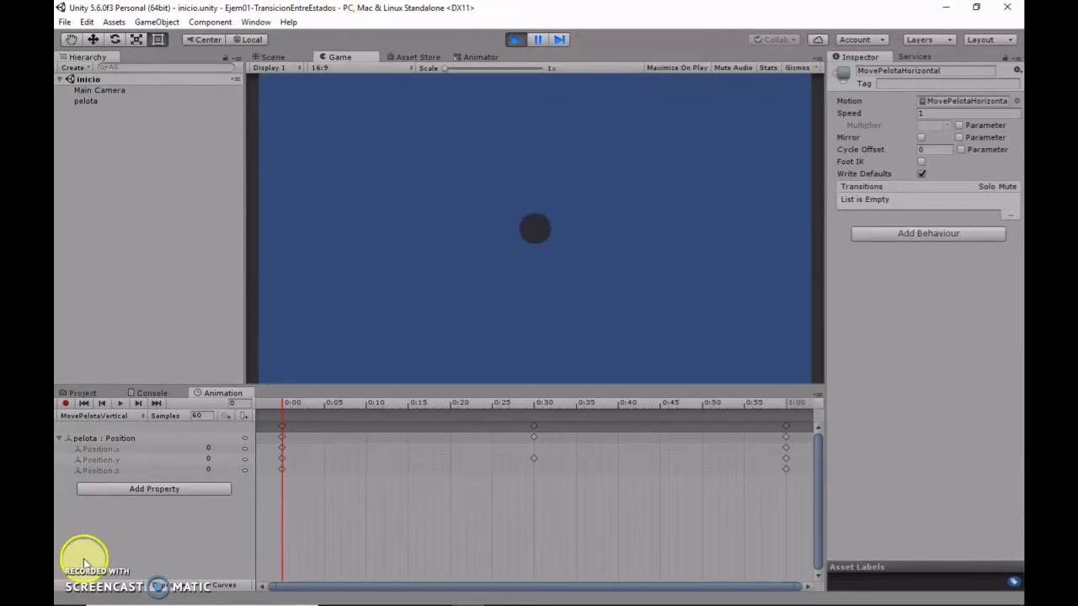
# - Attach MoveEstadoPelota to pelota and test the arrow keys in Play mode
pyautogui.hotkey('ctrl', 'p')
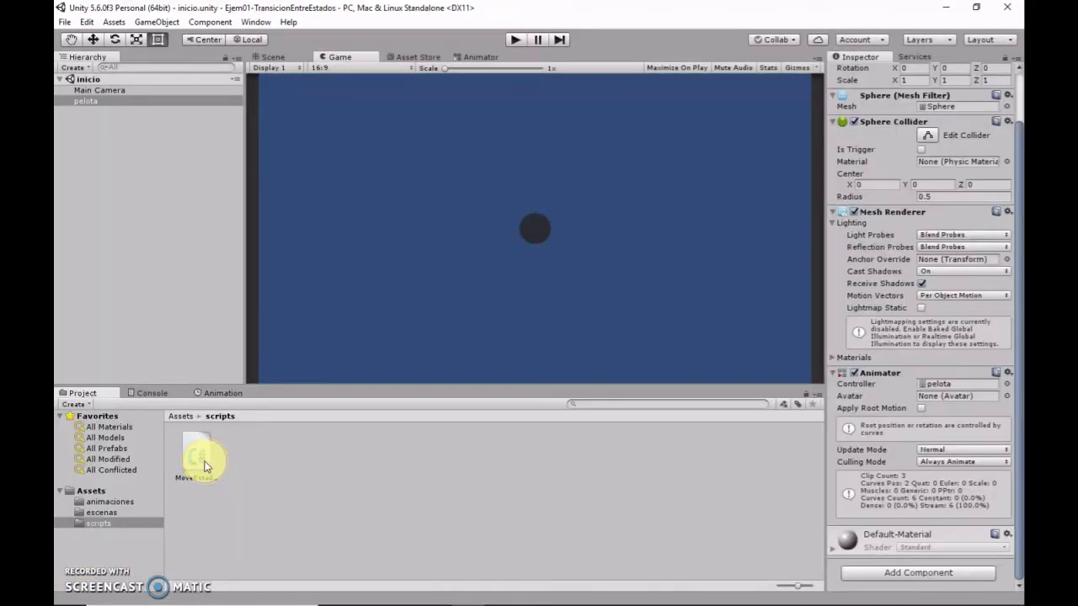
pyautogui.moveTo(205, 466); pyautogui.dragTo(186, 372)
pyautogui.moveTo(162, 206); pyautogui.dragTo(97, 103)
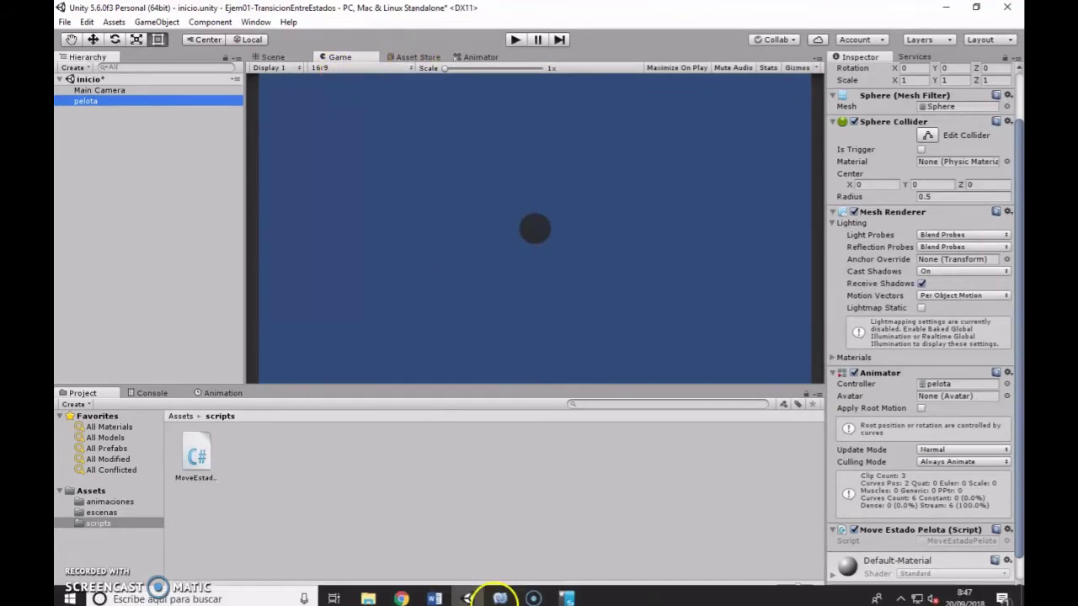
pyautogui.click(517, 40)
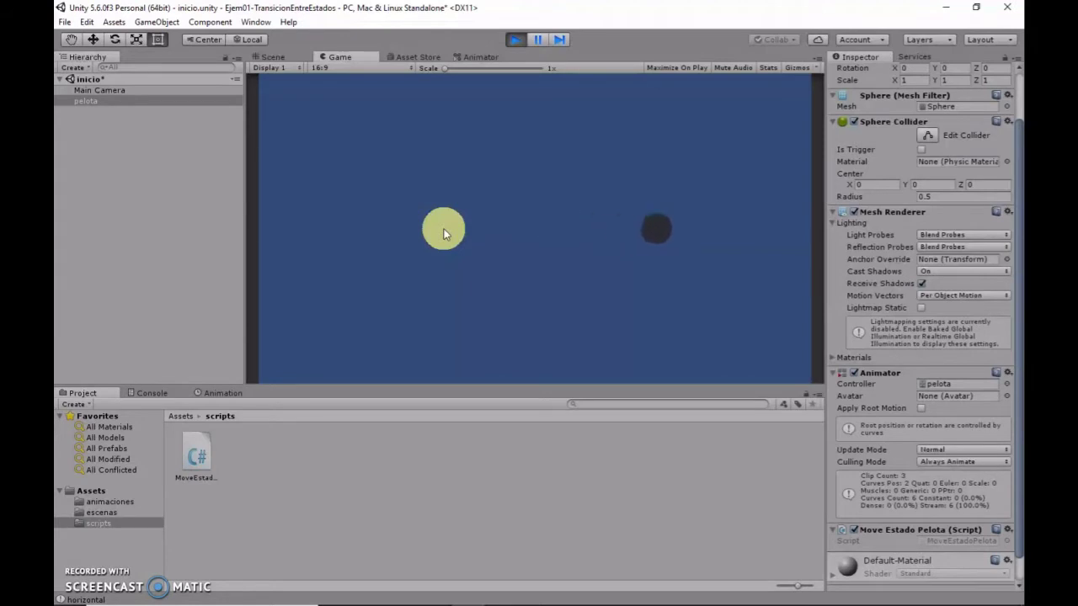
pyautogui.click(435, 233)
pyautogui.click(216, 394)
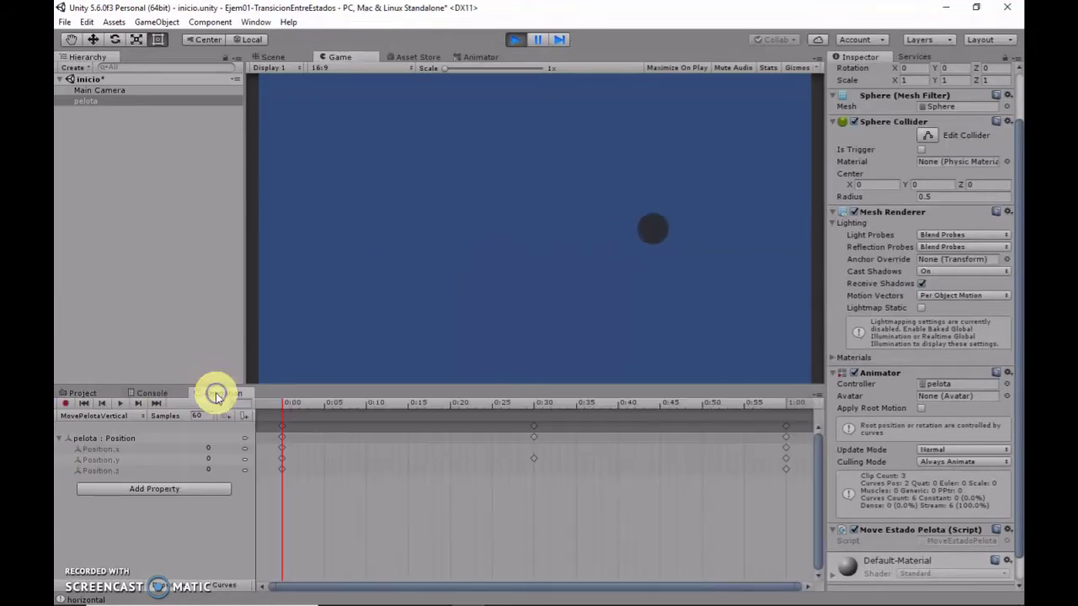
# - Delete the transition between the horizontal and vertical states in the Animator
pyautogui.click(473, 58)
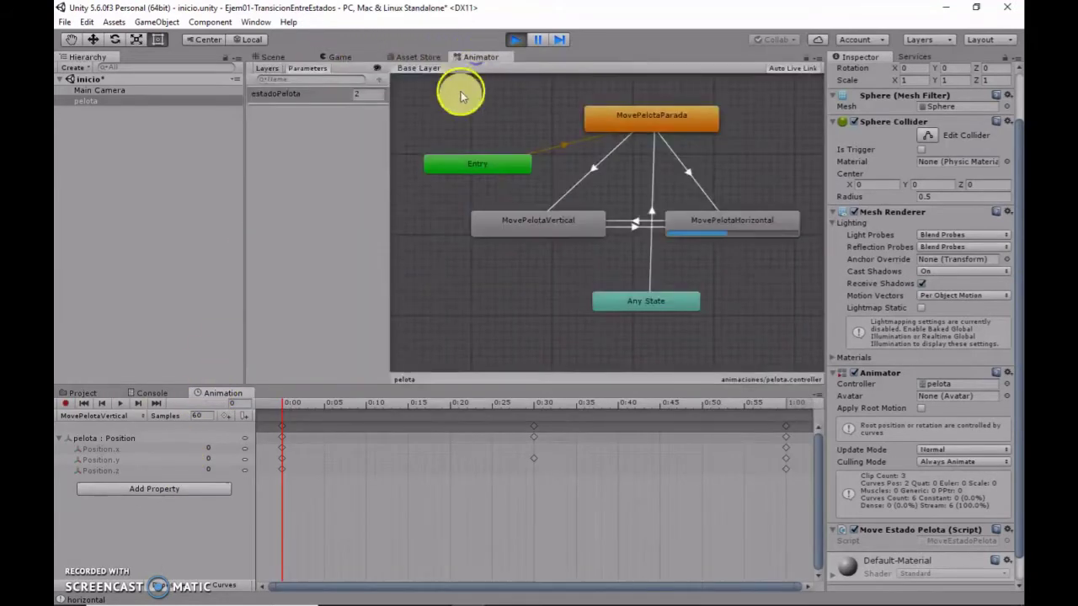
pyautogui.click(627, 214)
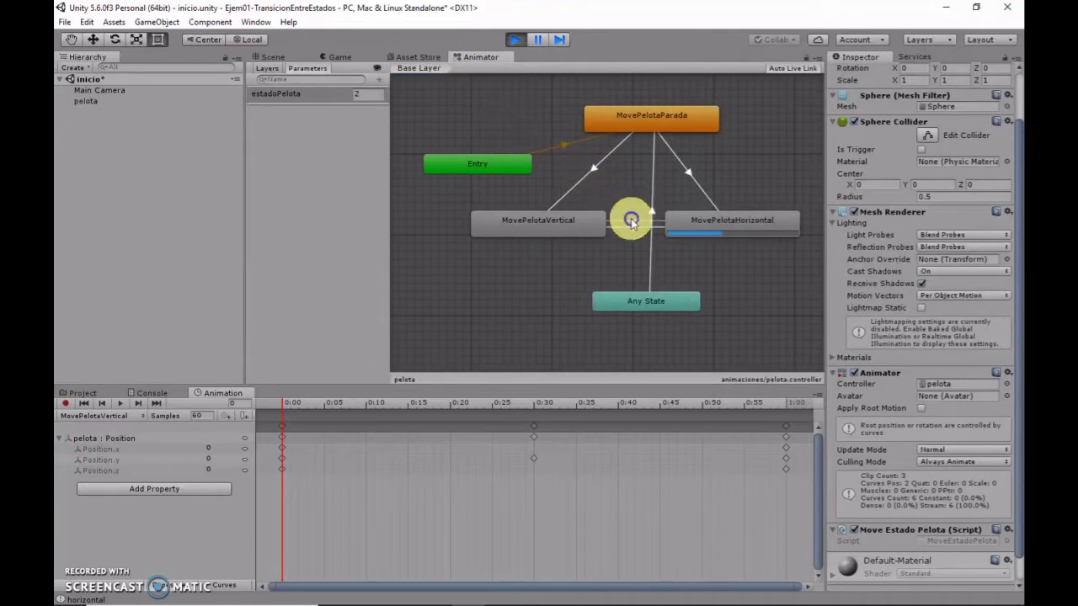
pyautogui.rightClick(631, 221)
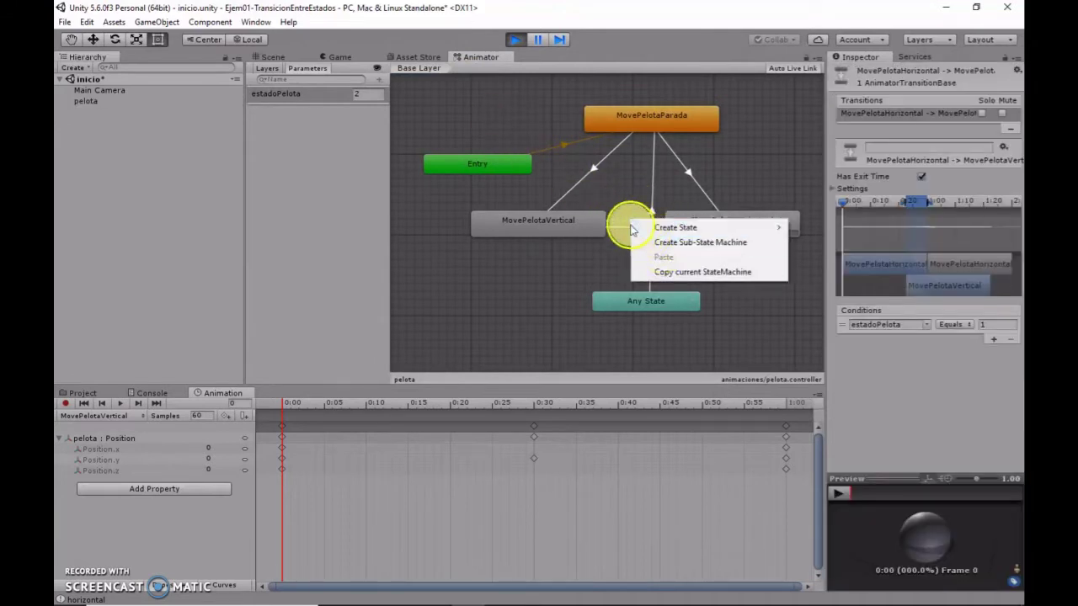
pyautogui.click(621, 225)
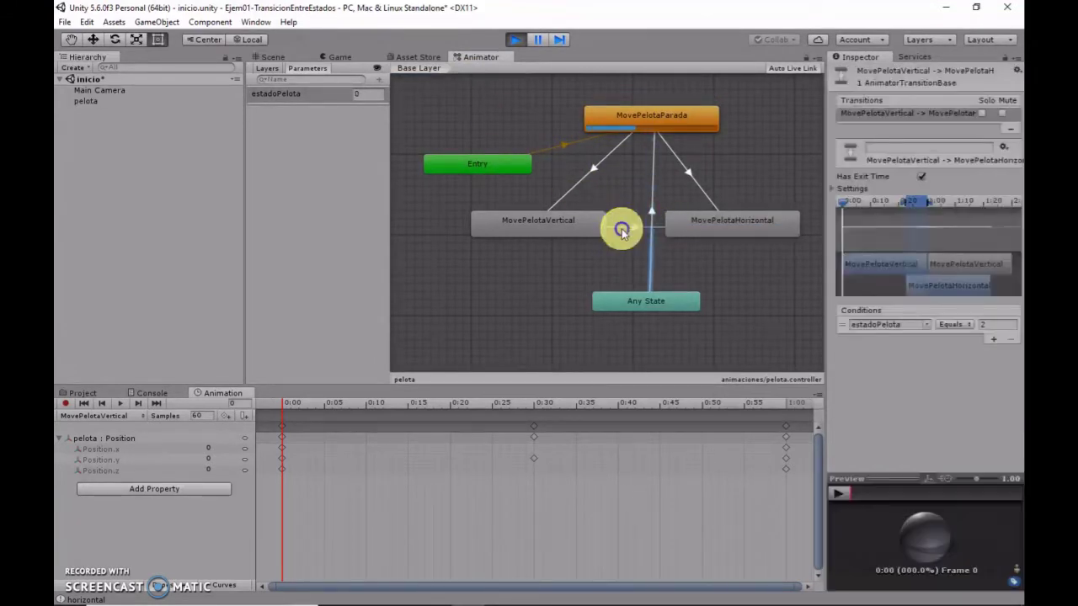
pyautogui.press('Delete')
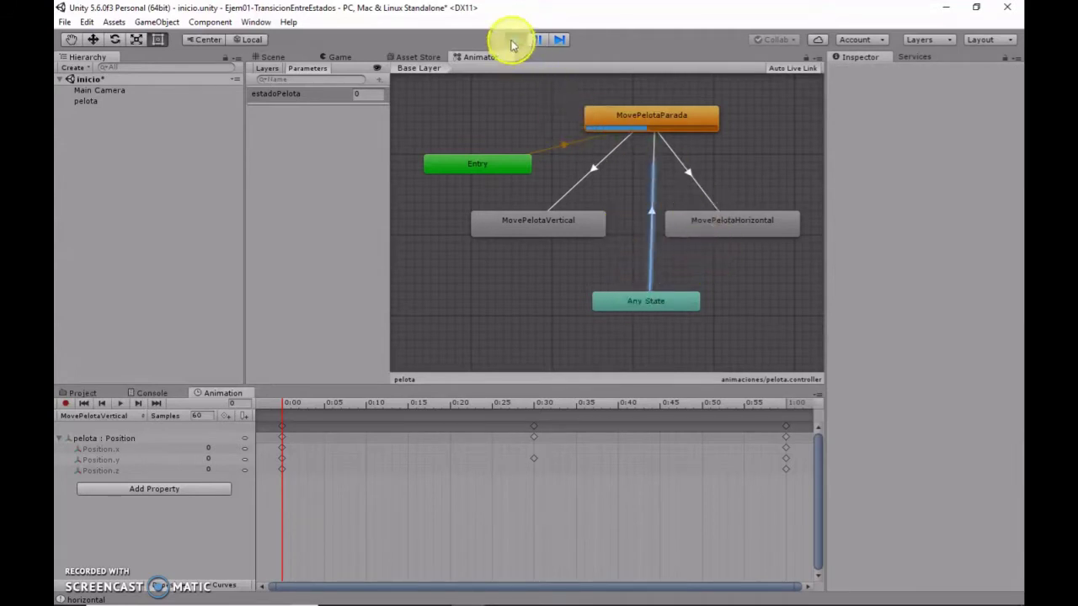
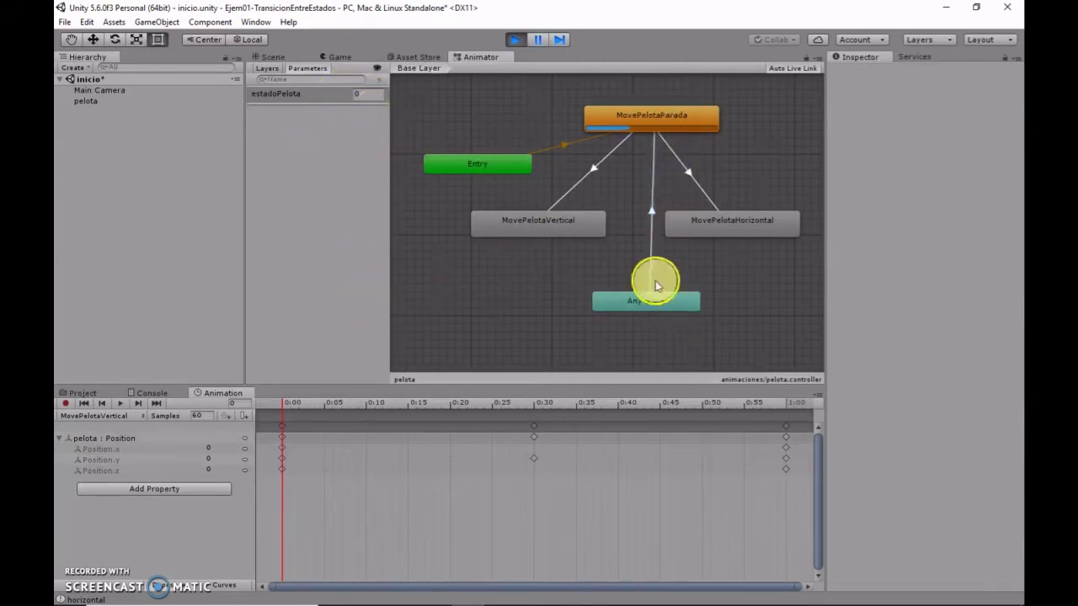
# - Set the Any State→MovePelotaParada transition's condition to estadoPelota Equals 3
pyautogui.click(653, 273)
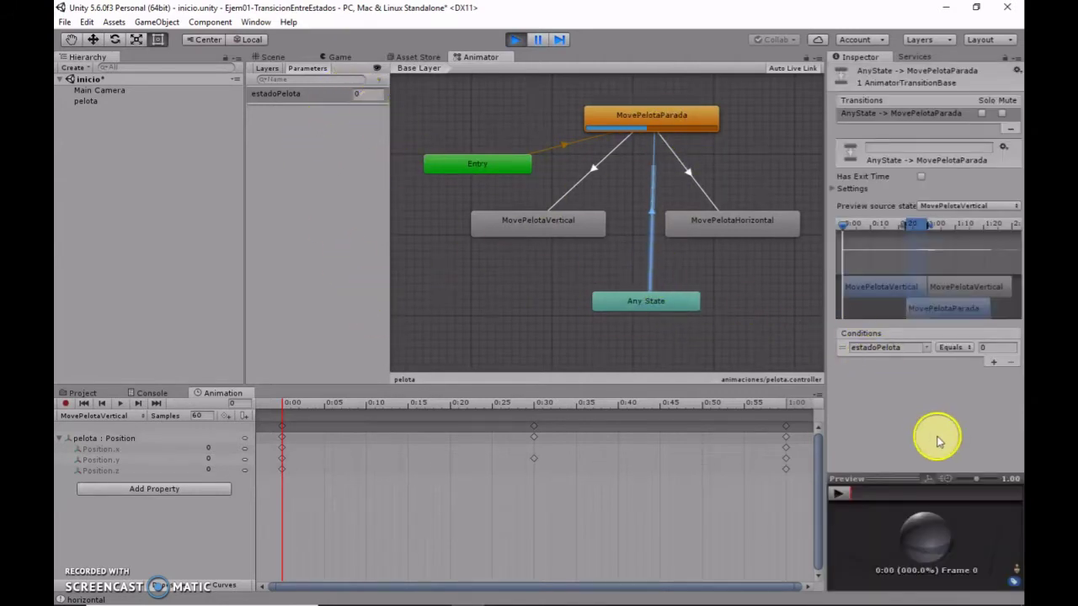
pyautogui.click(982, 346)
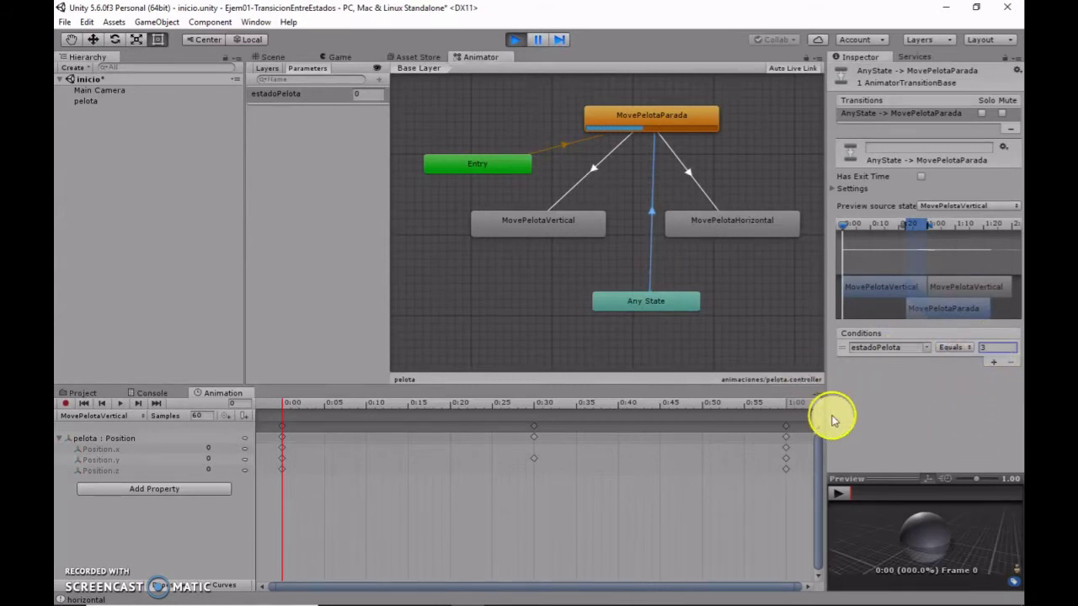
pyautogui.write('3')
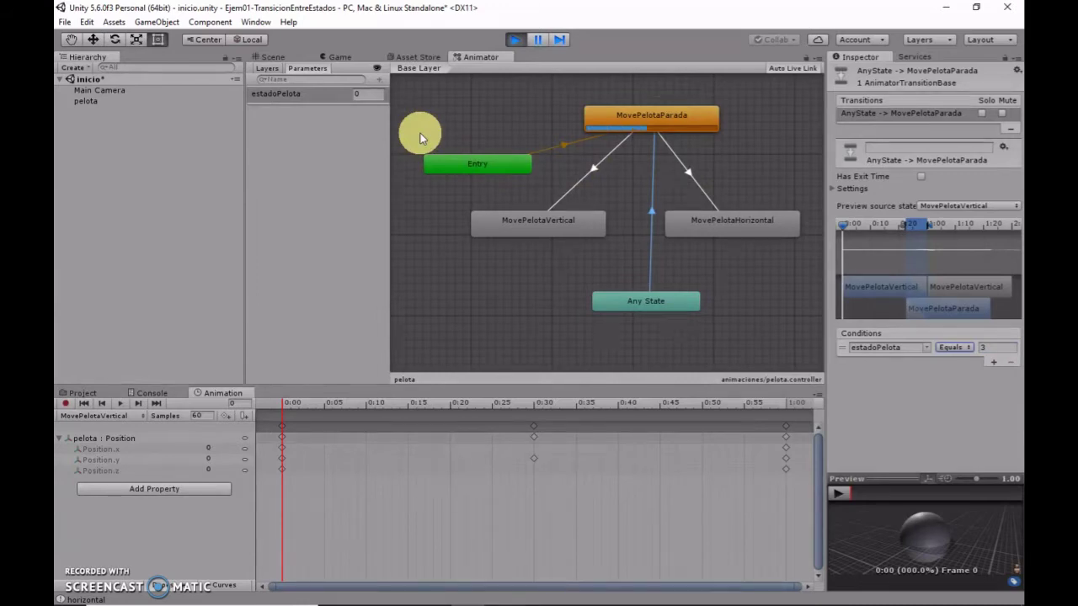
# - Remove the LeftArrow and DownArrow alternatives so only RightArrow and UpArrow are checked
pyautogui.hotkey('alt', 'Tab')
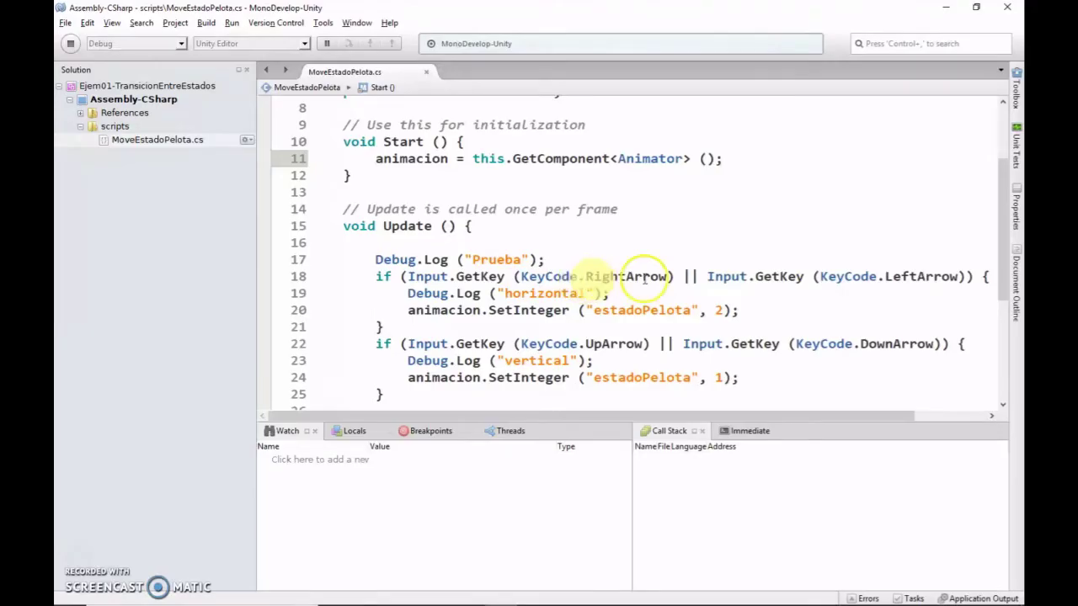
pyautogui.hotkey('shift', 'End')
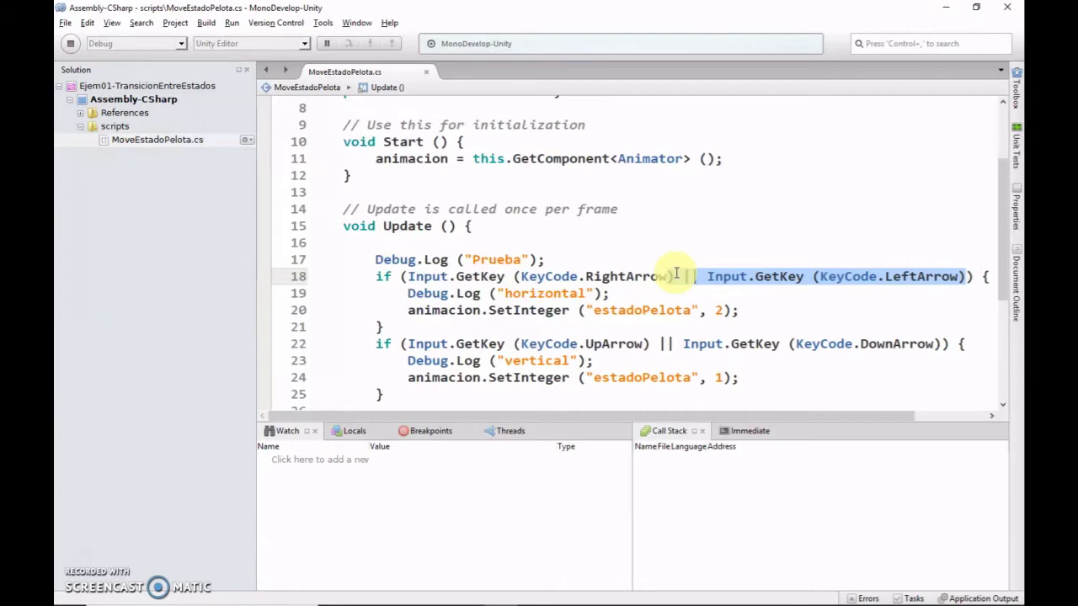
pyautogui.press('Delete')
pyautogui.press('Down')
pyautogui.press('Down')
pyautogui.press('Down')
pyautogui.press('Down')
pyautogui.press('Down')
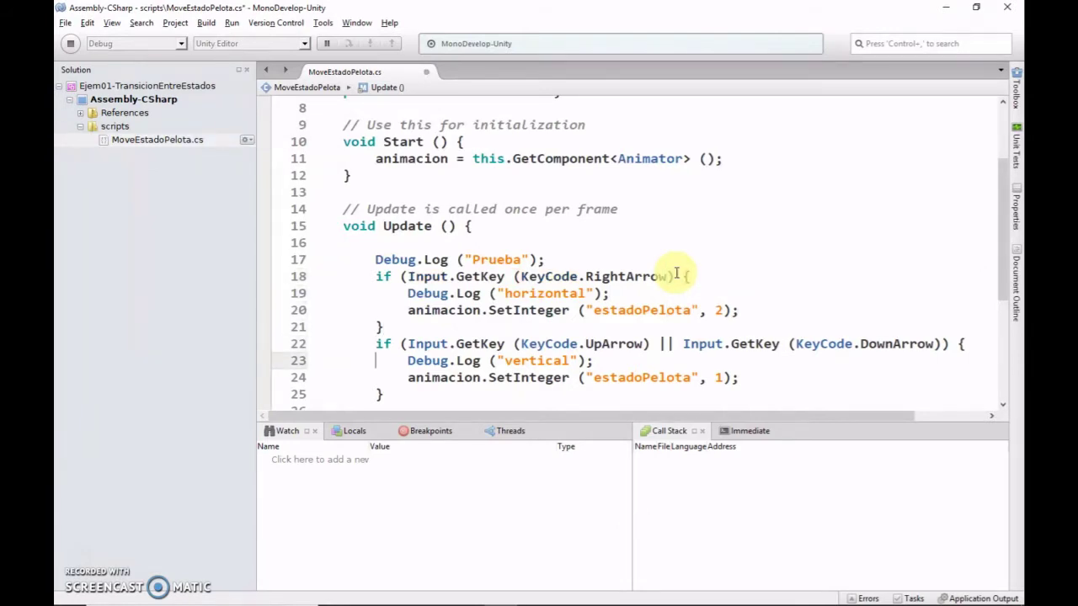
pyautogui.press('Up')
pyautogui.press('Right')
pyautogui.press('Right')
pyautogui.press('Right')
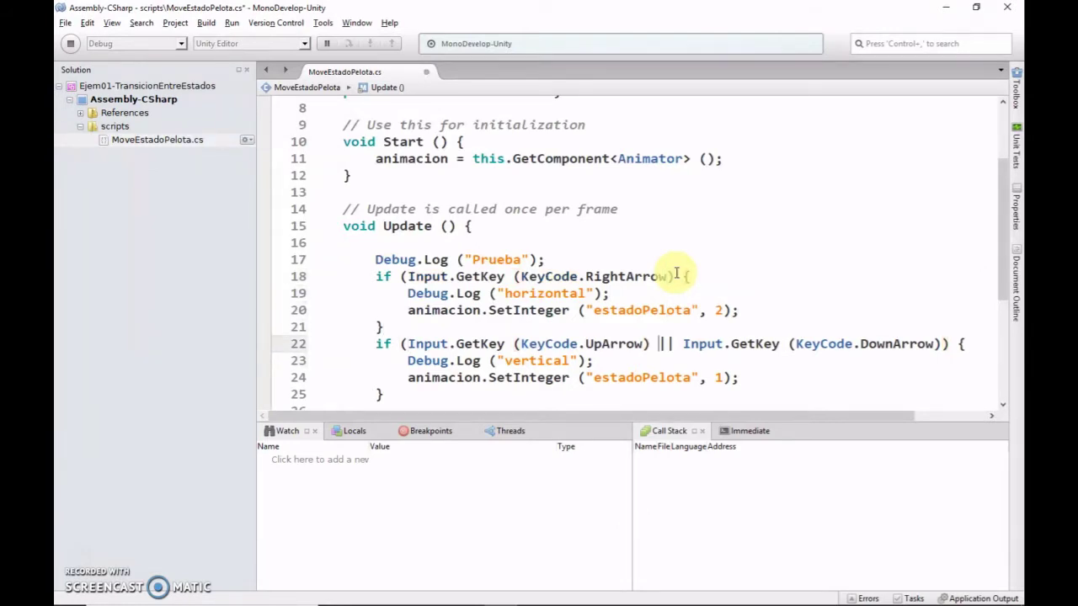
pyautogui.hotkey('shift', 'End')
pyautogui.hotkey('shift', 'Left')
pyautogui.hotkey('shift', 'Left')
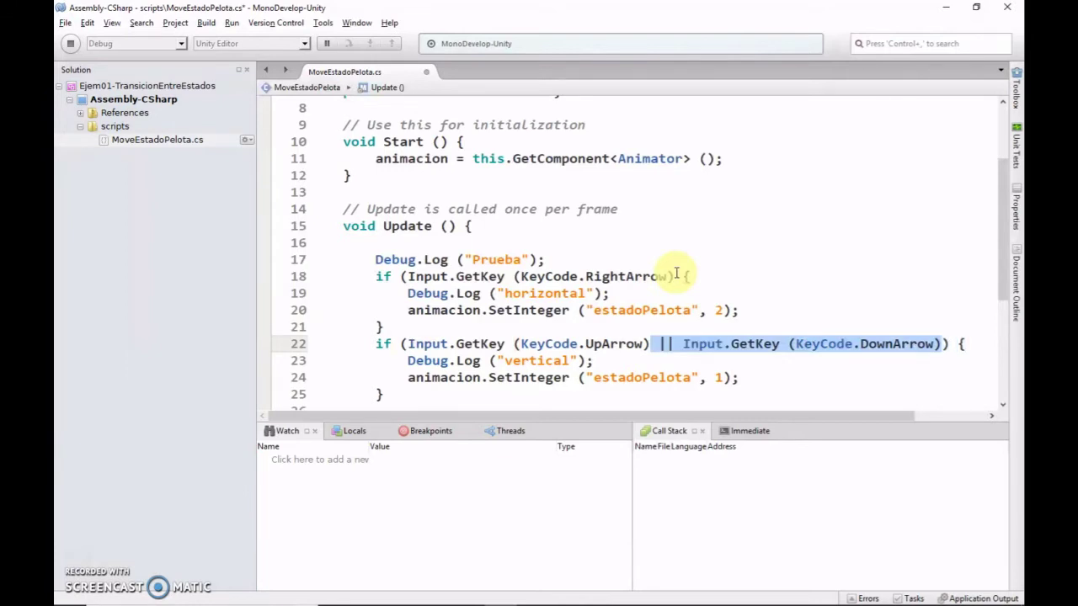
pyautogui.press('Delete')
# - Copy the UpArrow if-block and paste a duplicate below it
pyautogui.press('Down')
pyautogui.press('Down')
pyautogui.press('Down')
pyautogui.hotkey('shift', 'Up')
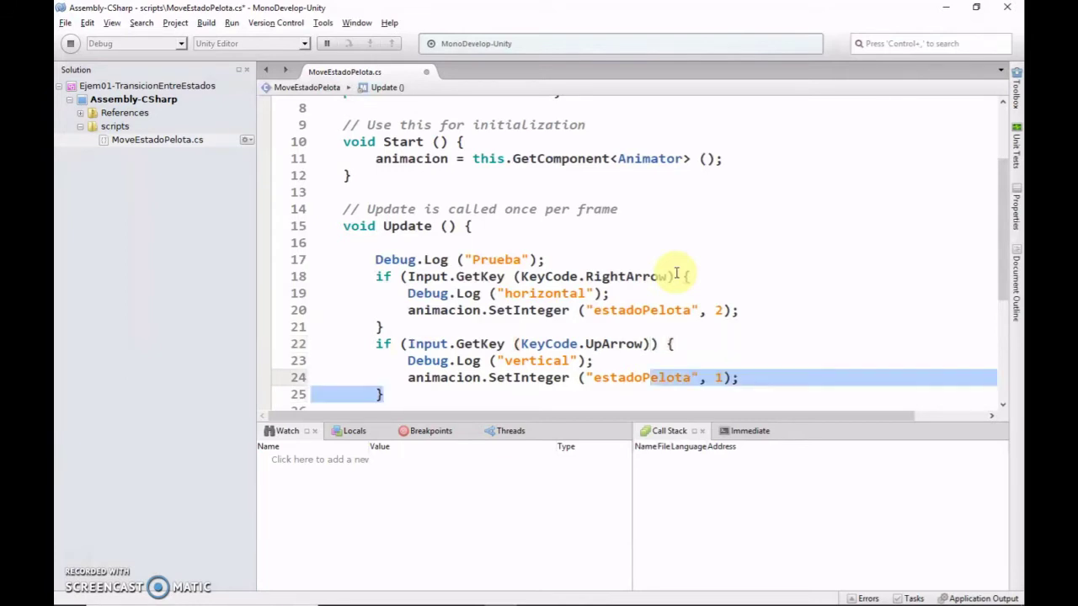
pyautogui.hotkey('shift', 'Up')
pyautogui.hotkey('shift', 'Up')
pyautogui.press('Down')
pyautogui.press('Down')
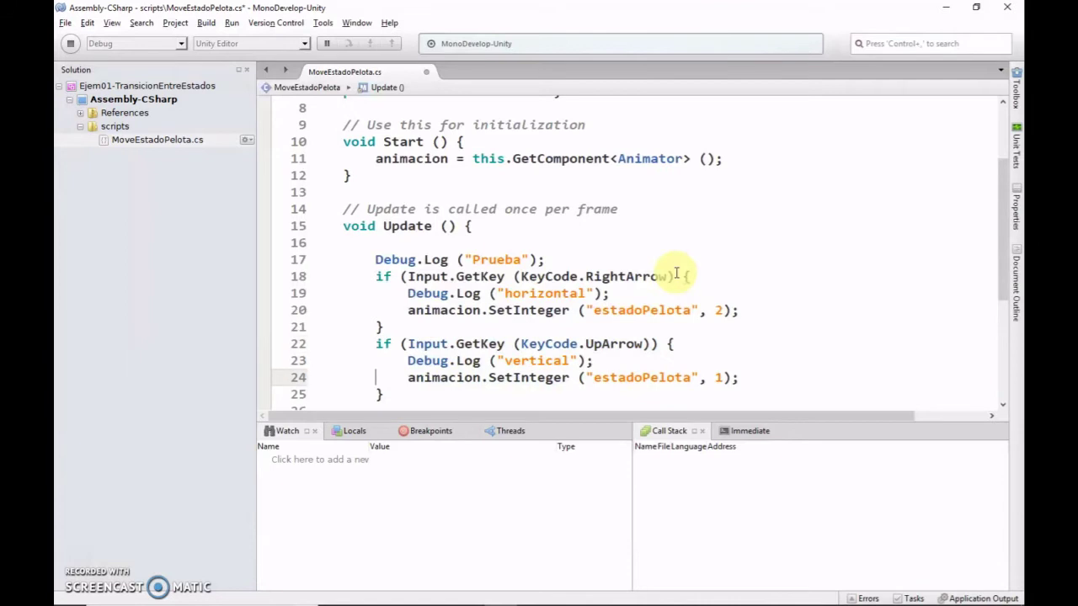
pyautogui.press('Down')
pyautogui.press('Down')
pyautogui.write('if (Input.GetKey (KeyCode.UpArrow)) { \t\t\t\tDebug.Log ("vertical"); \t\t\t\tanimacion.SetInteger ("estadoPelota", 1); \t\t\t}')
pyautogui.press('Up')
pyautogui.press('Up')
pyautogui.press('Up')
pyautogui.press('Up')
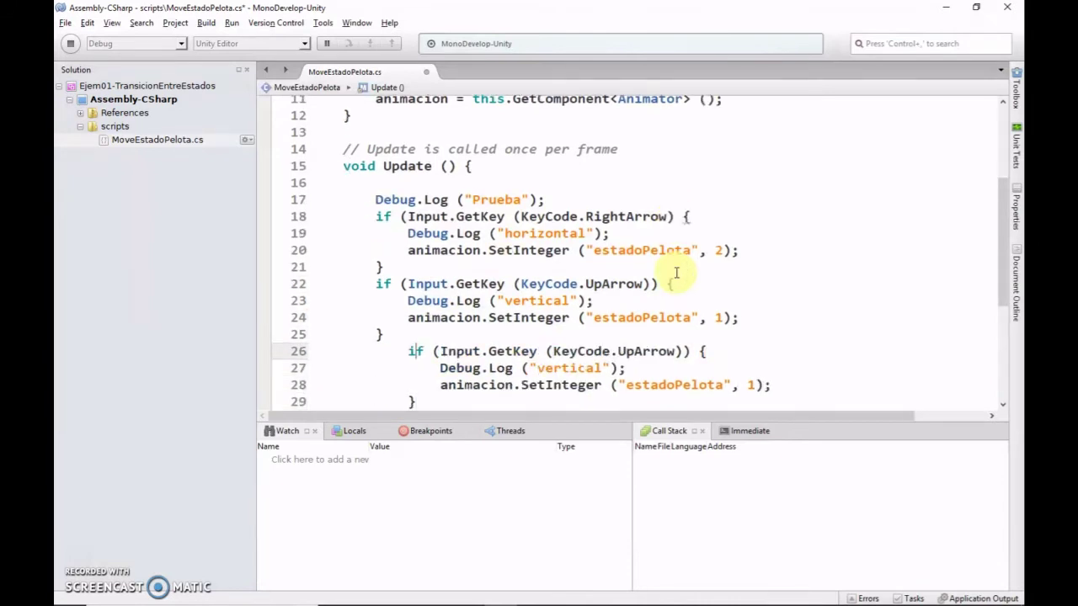
# - Change the pasted block's condition from UpArrow to KeyCode.Space
pyautogui.press('Delete')
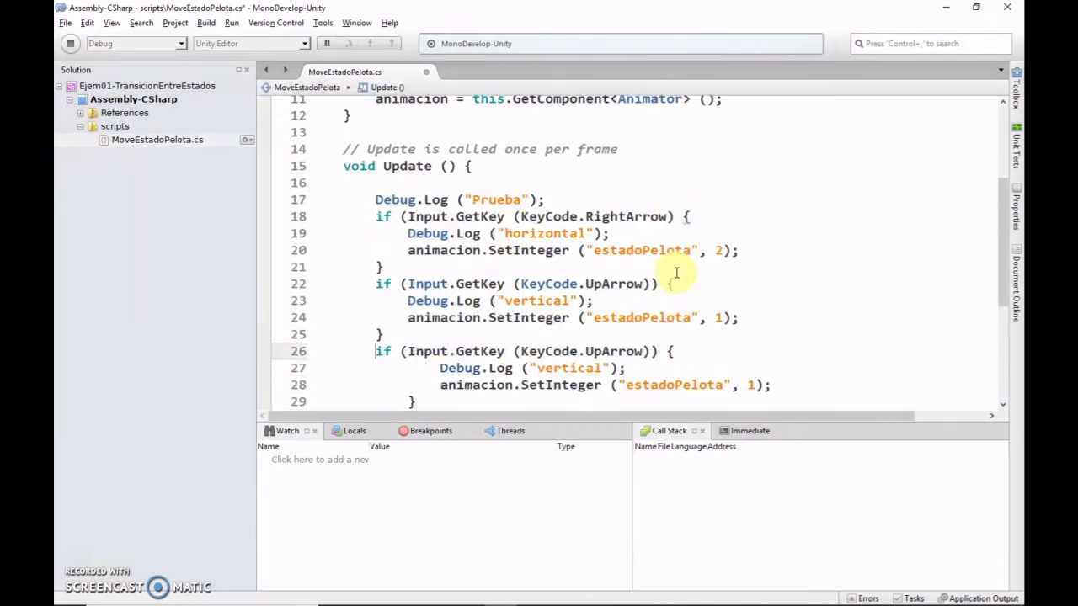
pyautogui.hotkey('ctrl', 'shift', 'Right')
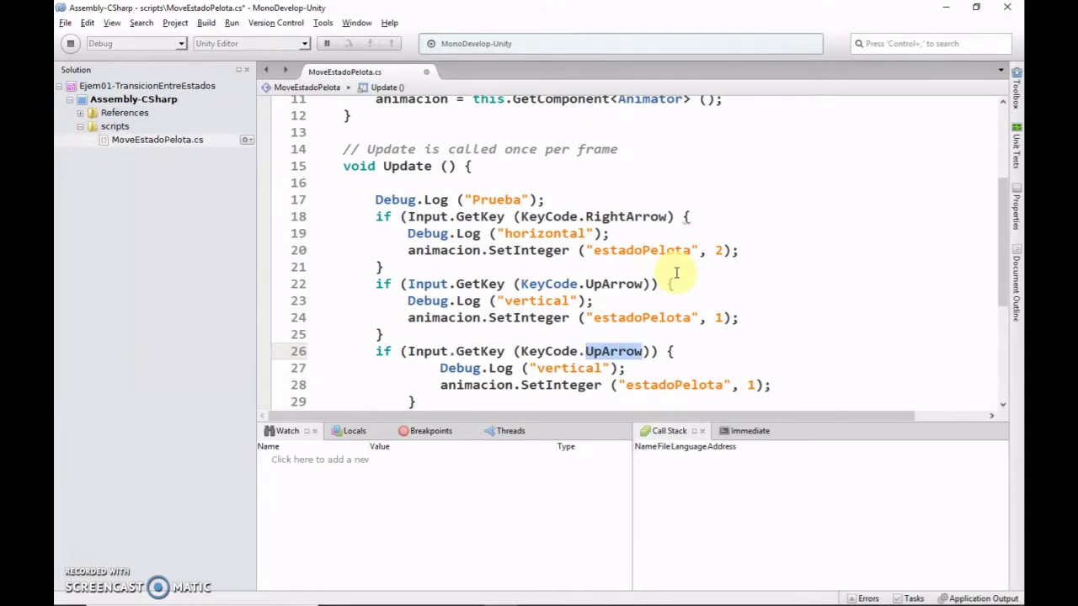
pyautogui.press('Delete')
pyautogui.write('.')
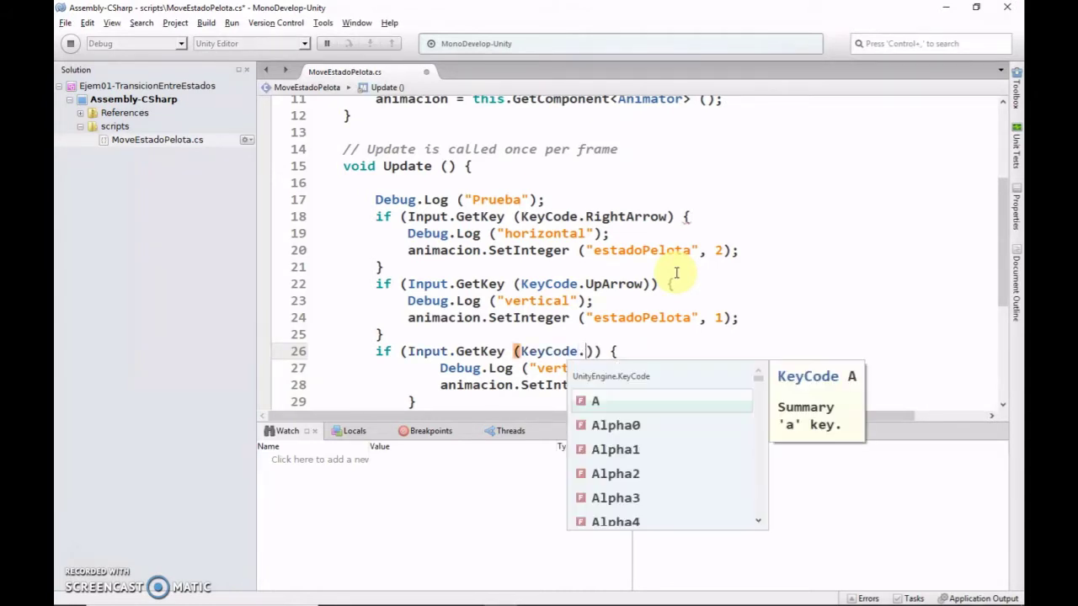
pyautogui.write('sp')
pyautogui.press('Return')
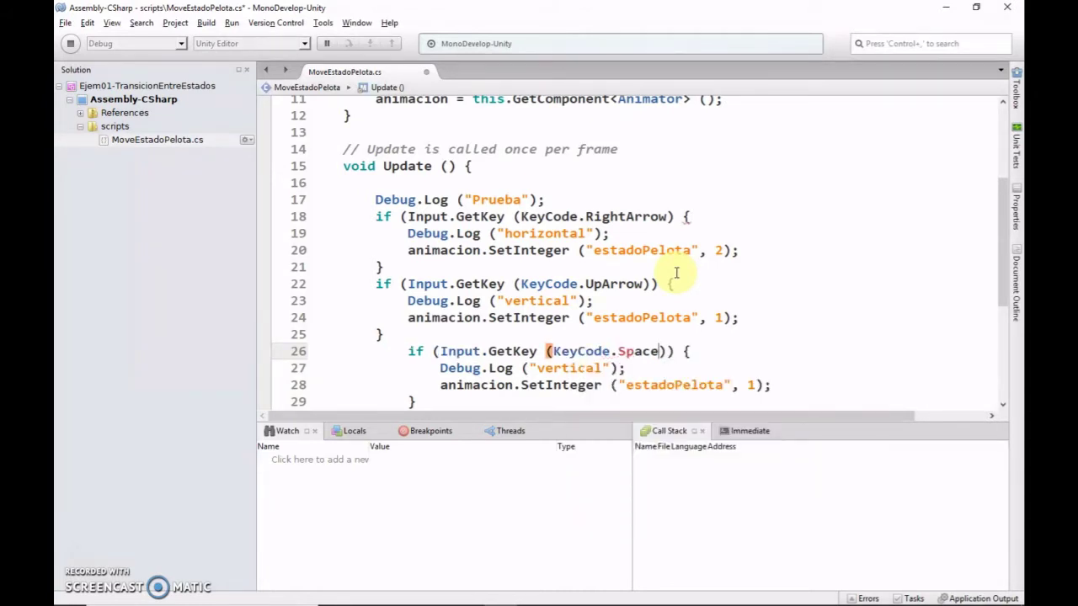
# - Make the Space block log "parado" and set estadoPelota to 3
pyautogui.press('Down')
pyautogui.press('Left')
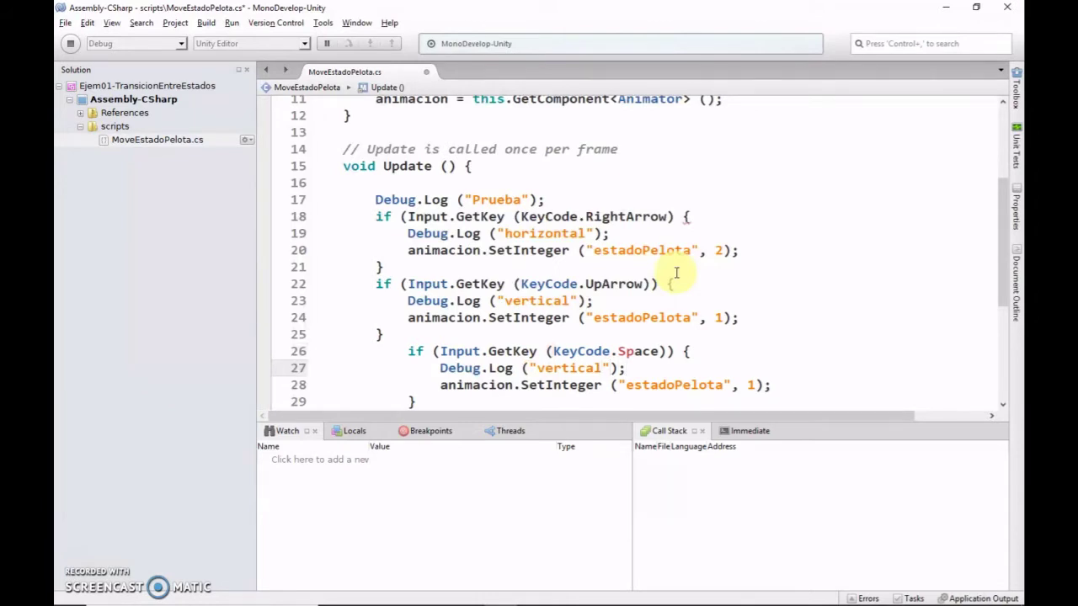
pyautogui.hotkey('ctrl', 'shift', 'Left')
pyautogui.write('parado')
pyautogui.press('Down')
pyautogui.press('End')
pyautogui.press('Left')
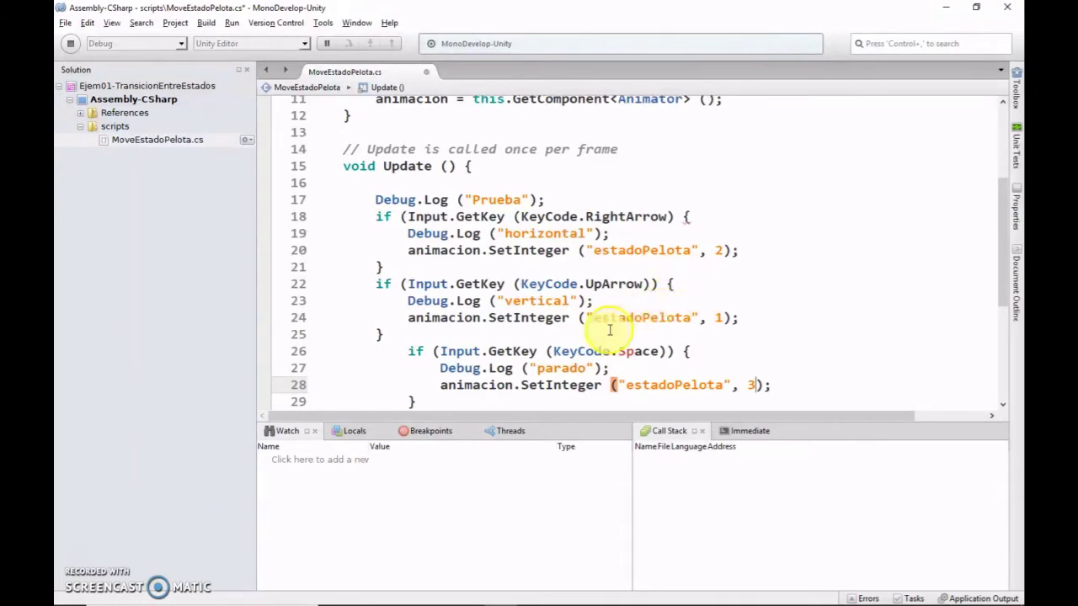
pyautogui.click(562, 355)
# - Stop the debug session, fix the parentheses, and run the project back in Unity
pyautogui.click(70, 44)
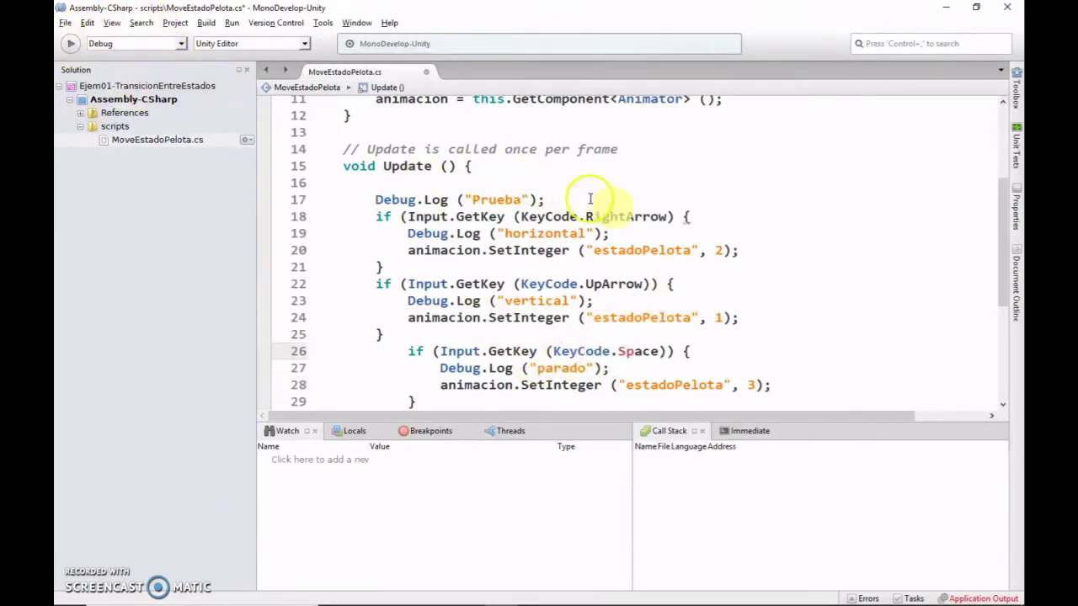
pyautogui.click(678, 217)
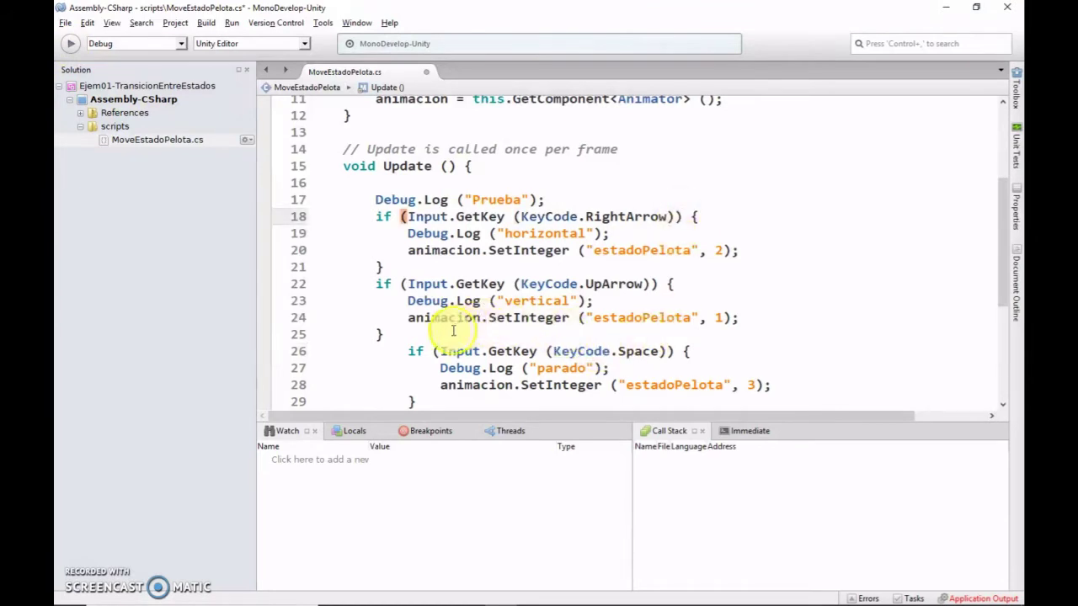
pyautogui.click(404, 338)
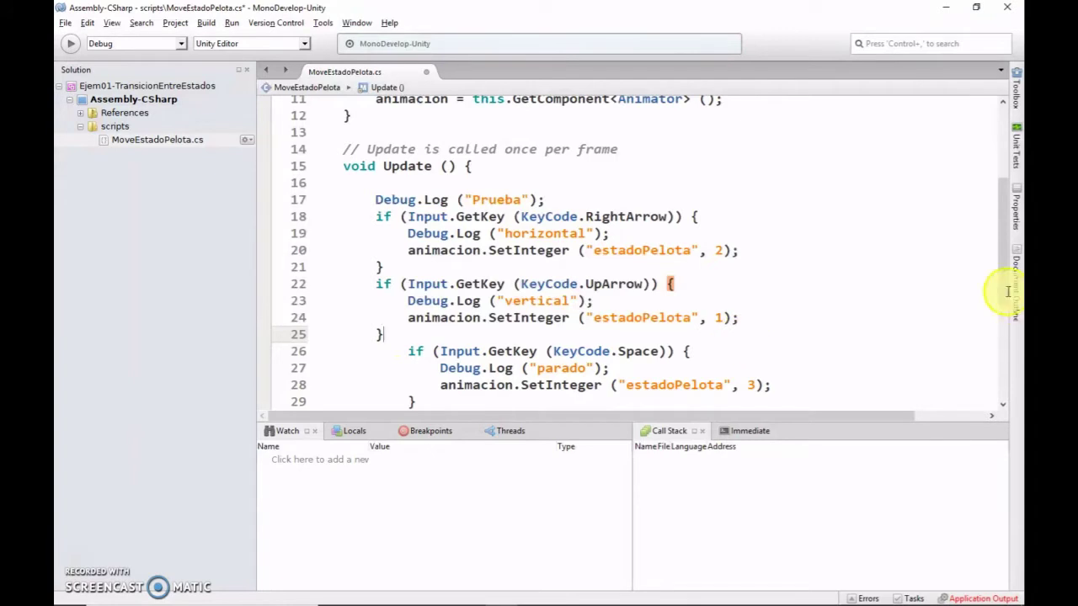
pyautogui.moveTo(1006, 289); pyautogui.dragTo(1005, 306)
pyautogui.click(71, 43)
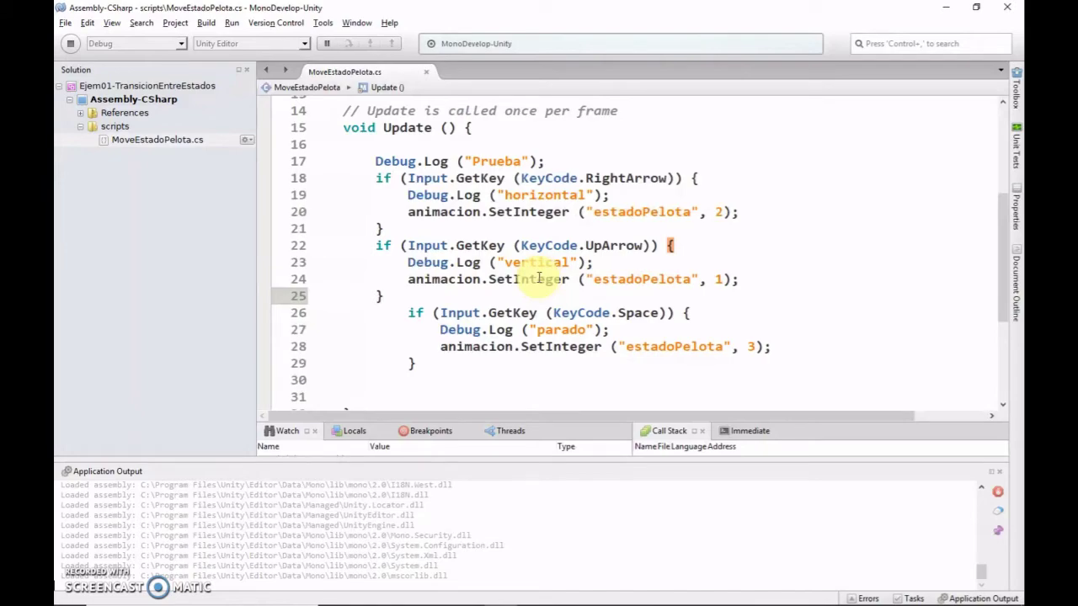
pyautogui.hotkey('alt', 'Tab')
pyautogui.click(512, 39)
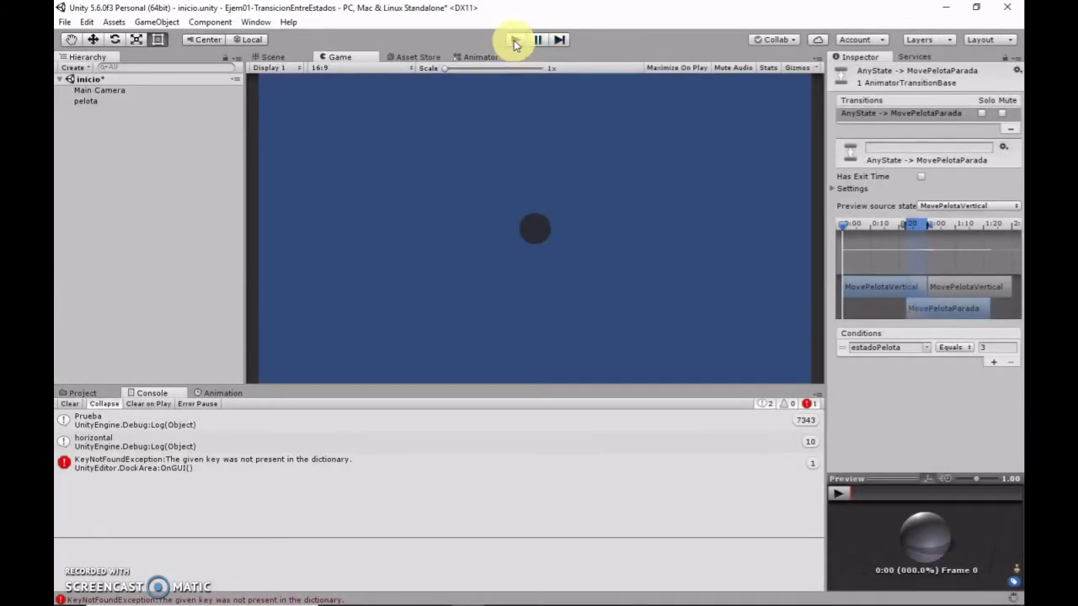
# - Play with a cleared Console, press Space to log "parado", view the Animator, then stop
pyautogui.click(516, 42)
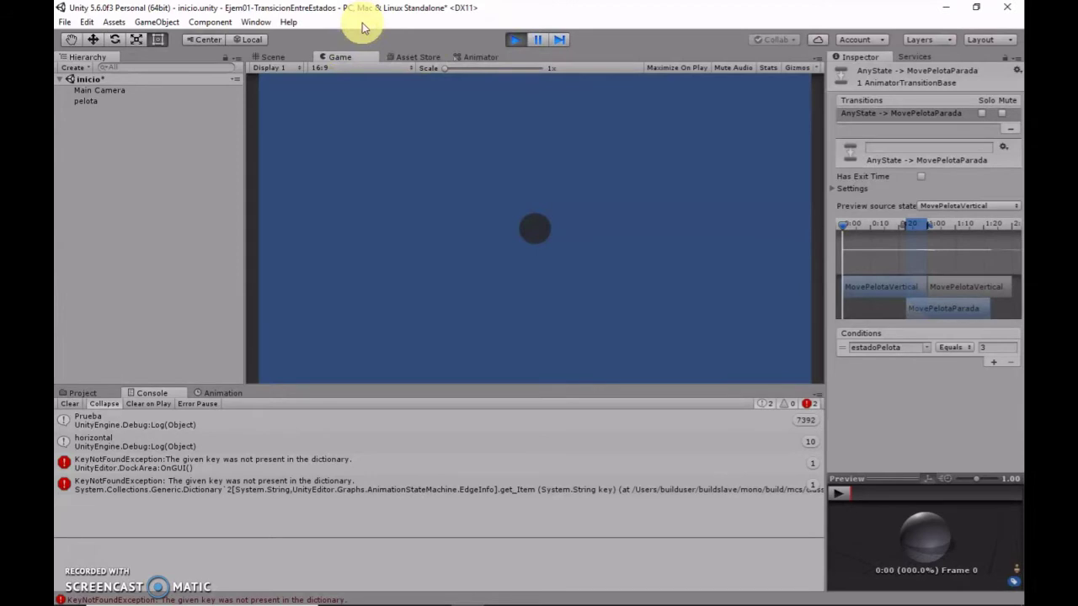
pyautogui.click(69, 404)
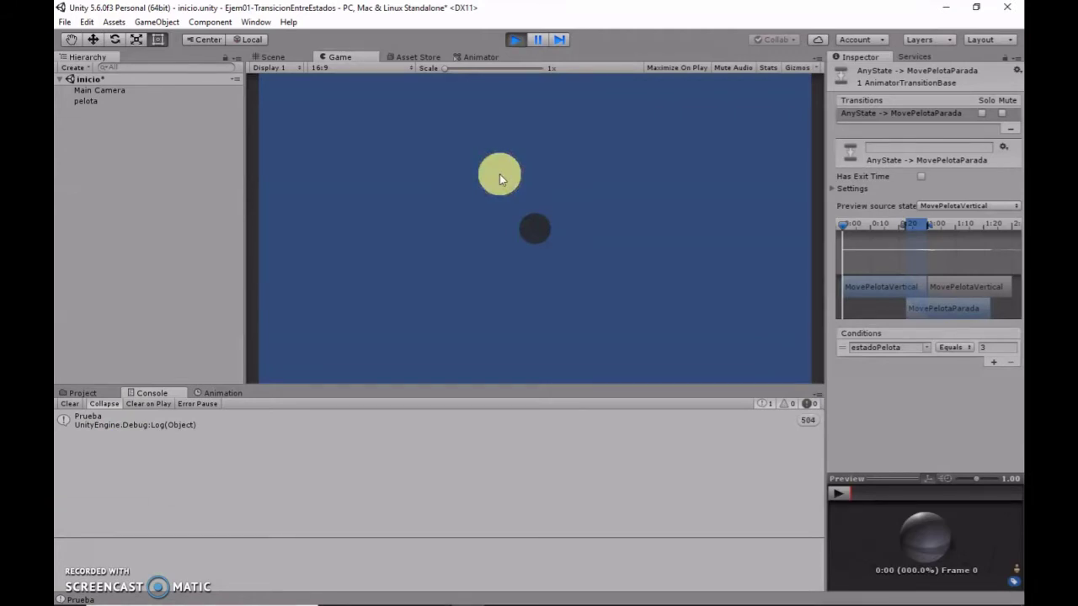
pyautogui.click(103, 404)
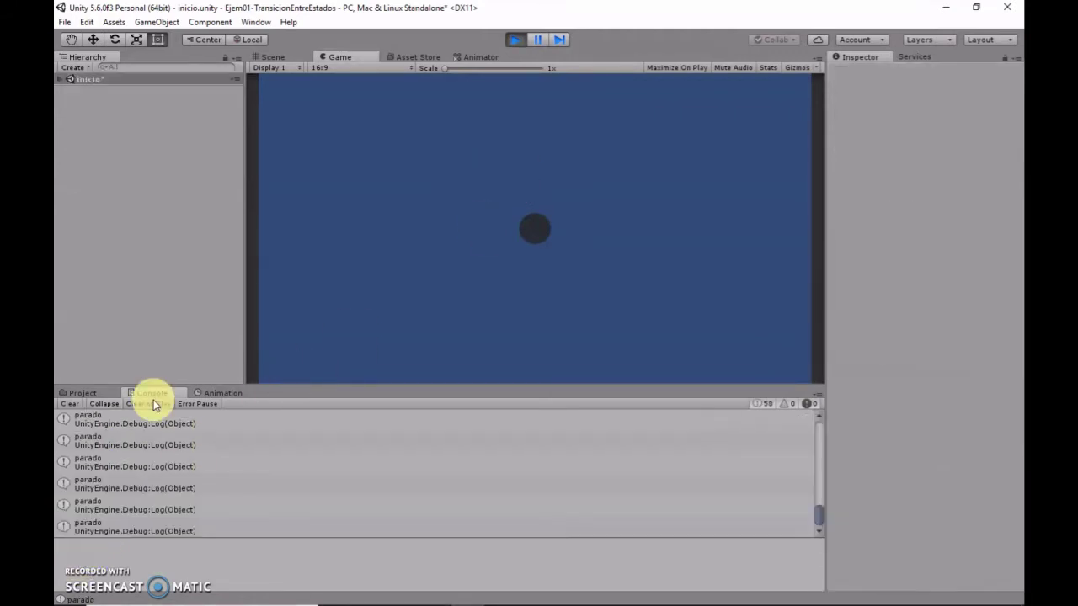
pyautogui.click(468, 58)
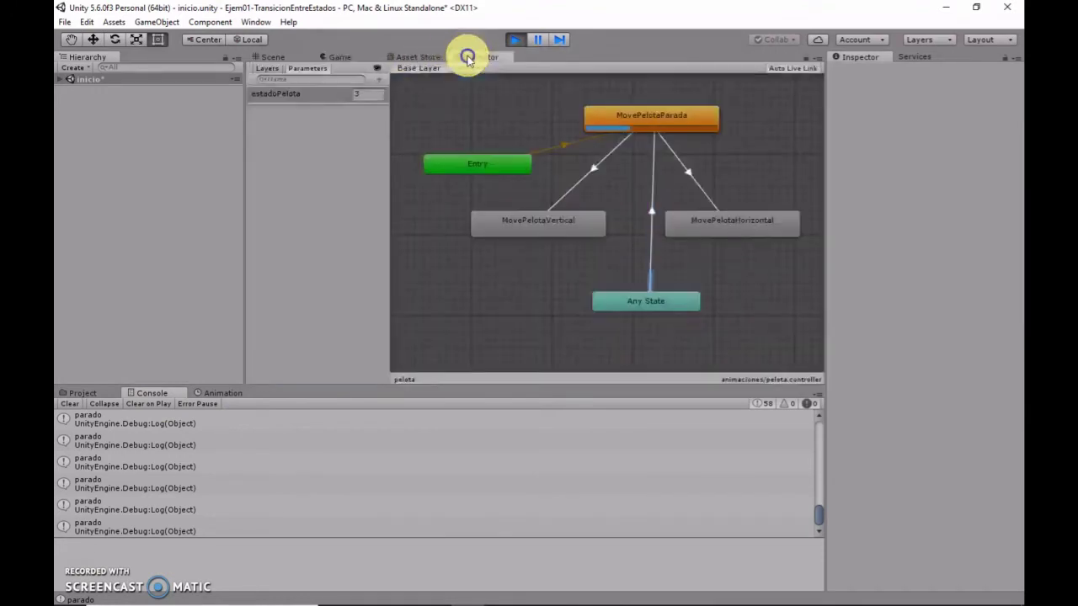
pyautogui.click(515, 40)
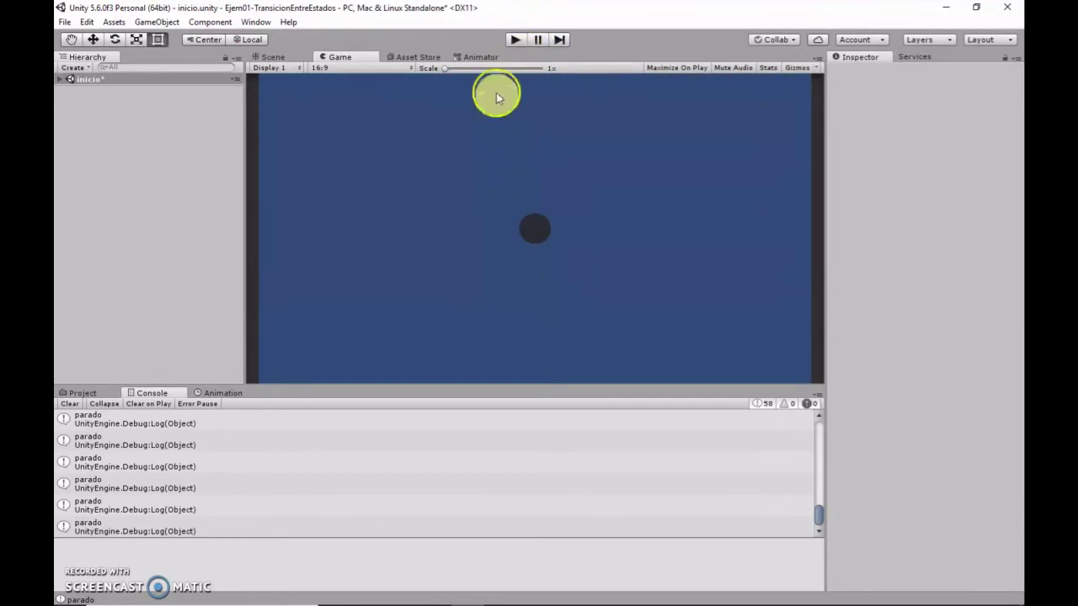
# - Show the Animator graph and select the Any State→MovePelotaParada transition
pyautogui.click(513, 41)
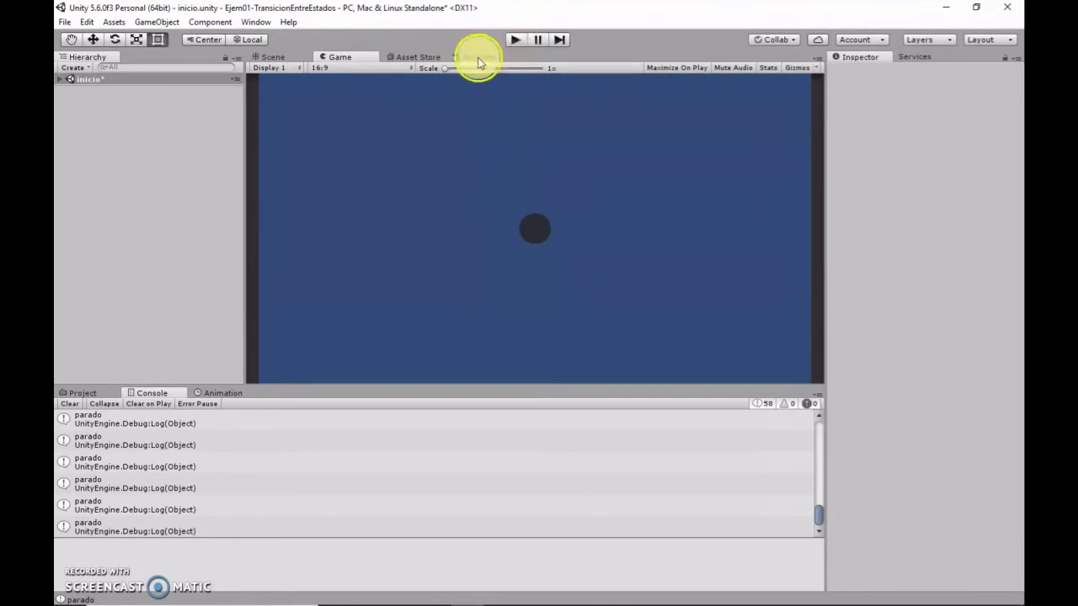
pyautogui.click(480, 57)
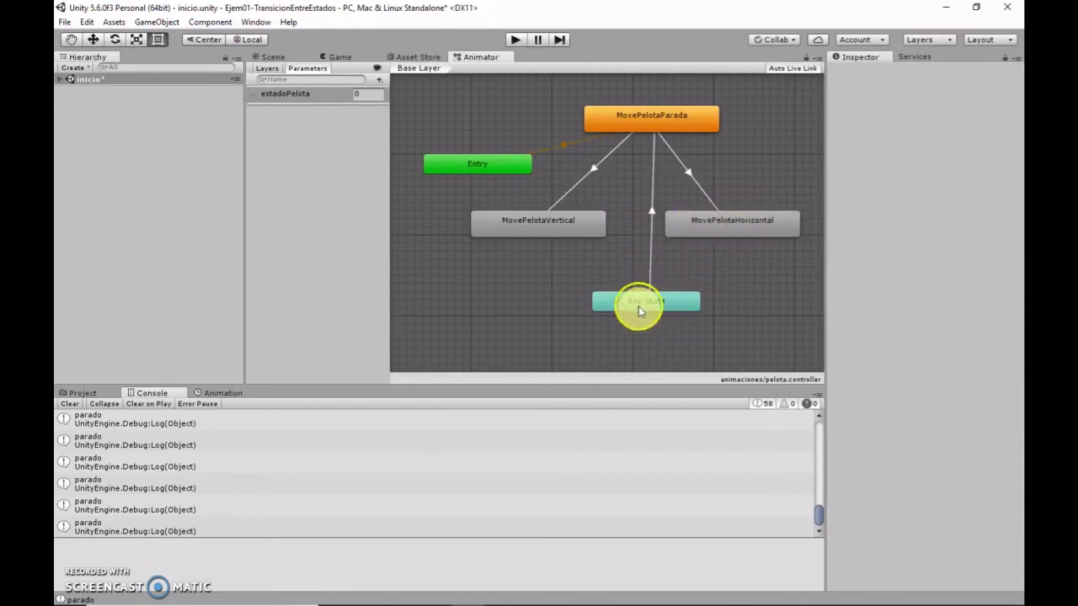
pyautogui.click(650, 268)
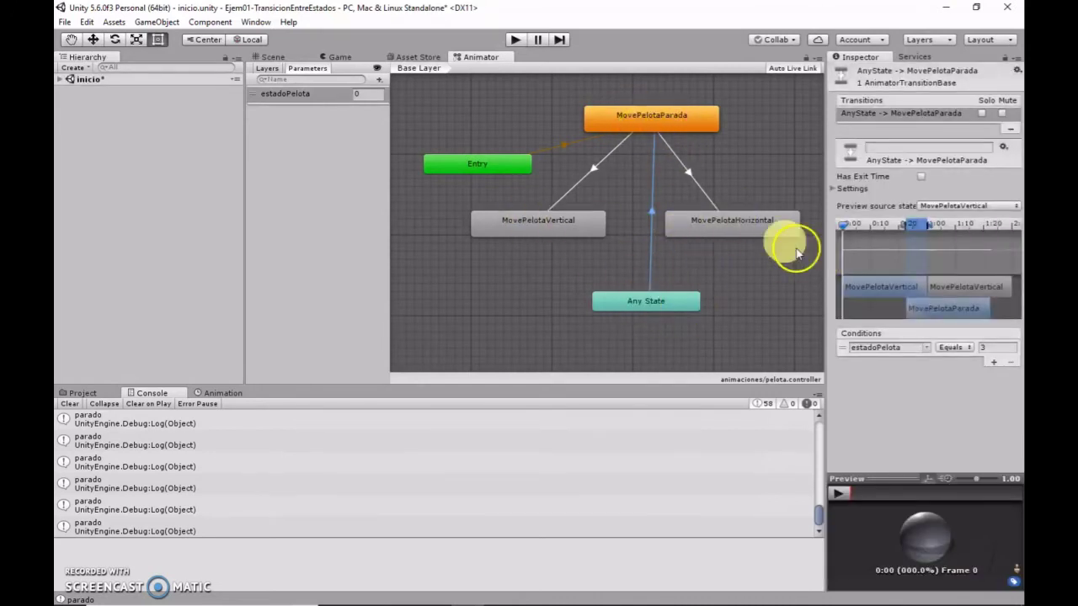
# - Play with a cleared Console, select pelota, watch it bounce vertically, then view the Animator
pyautogui.click(516, 41)
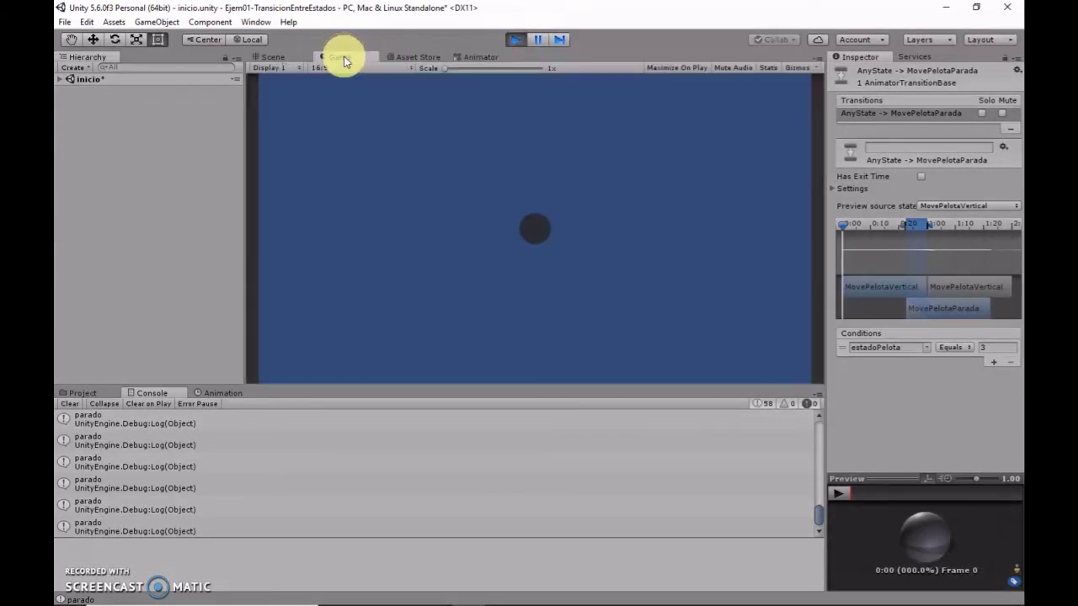
pyautogui.click(81, 404)
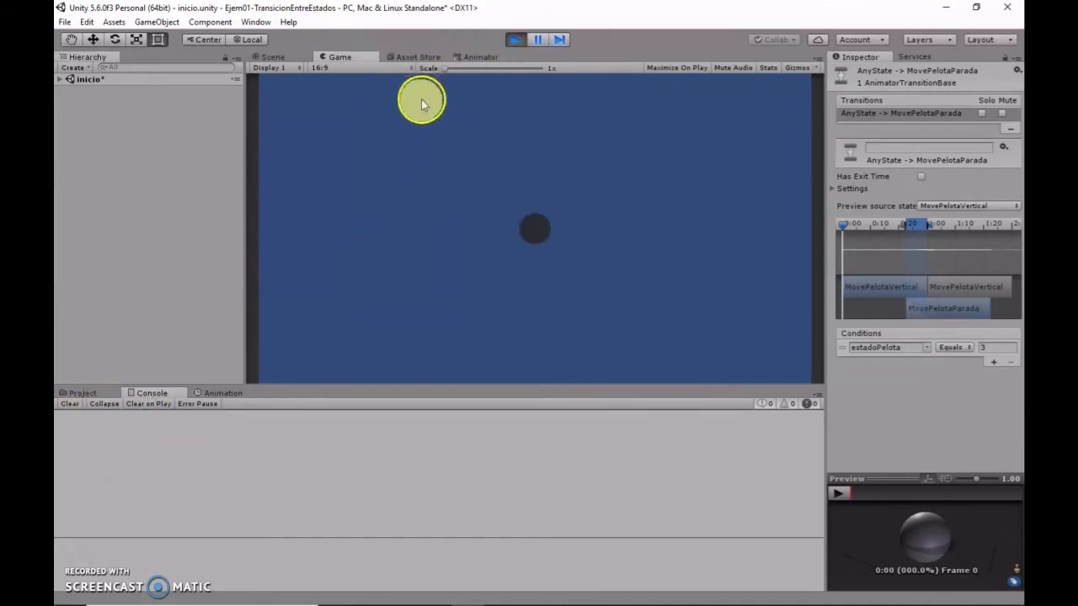
pyautogui.click(61, 79)
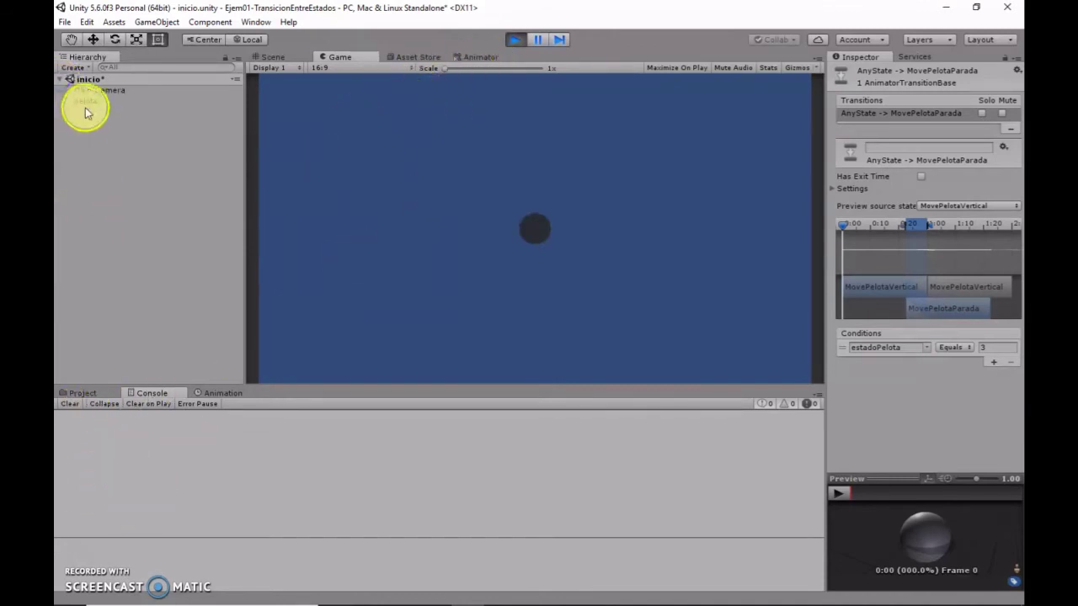
pyautogui.click(85, 102)
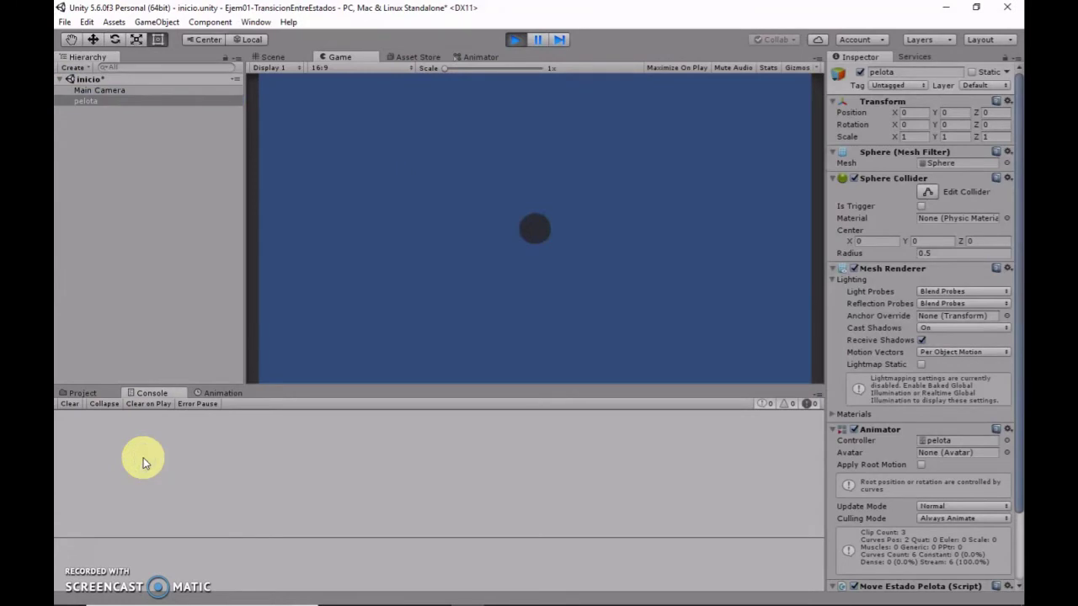
pyautogui.click(489, 283)
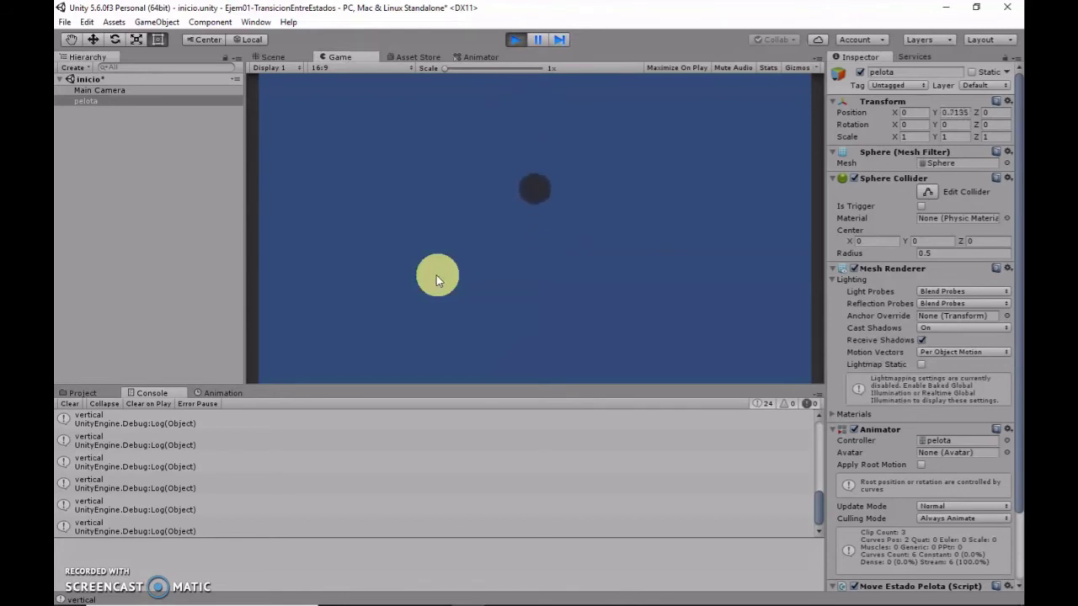
pyautogui.click(369, 177)
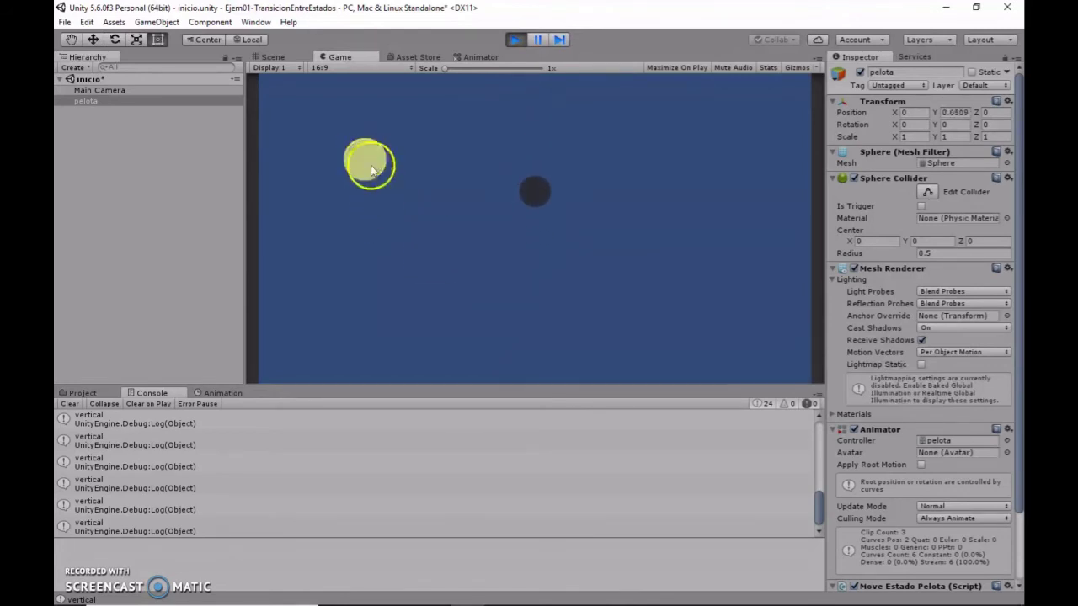
pyautogui.click(421, 202)
pyautogui.click(437, 174)
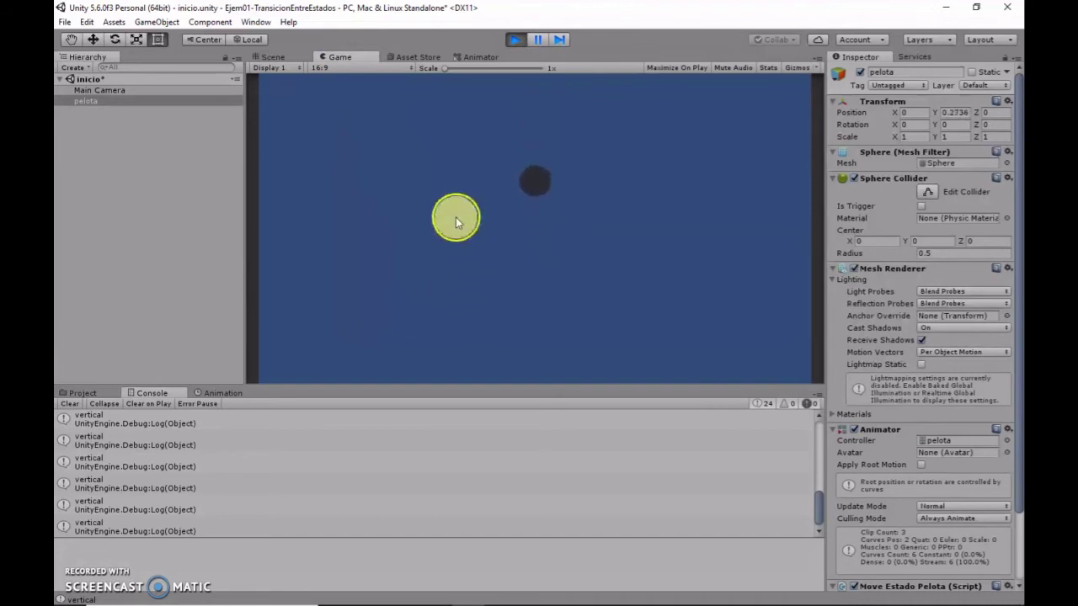
pyautogui.click(456, 235)
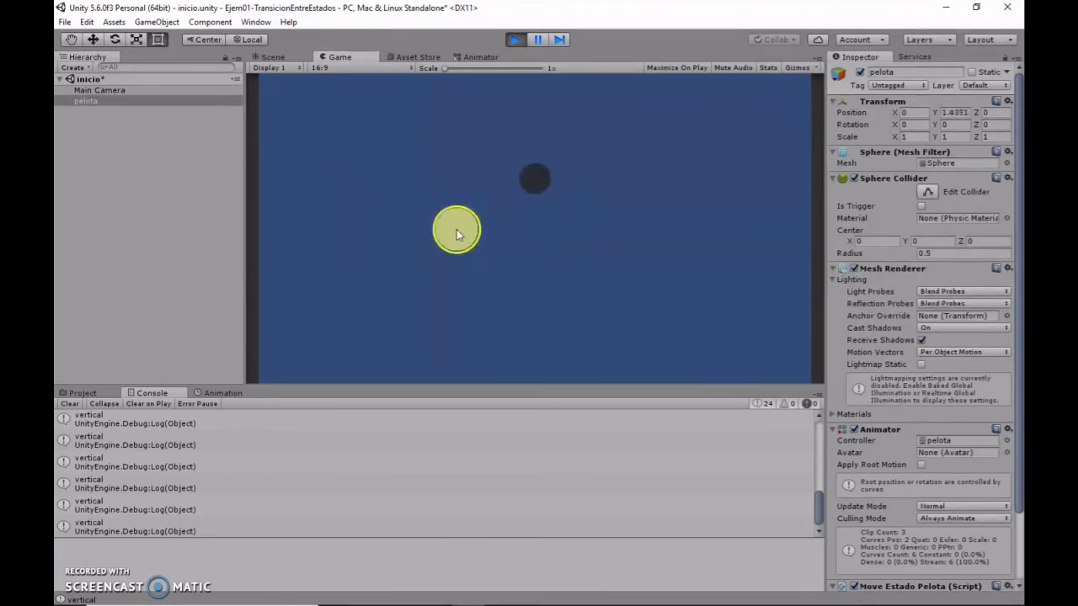
pyautogui.click(465, 58)
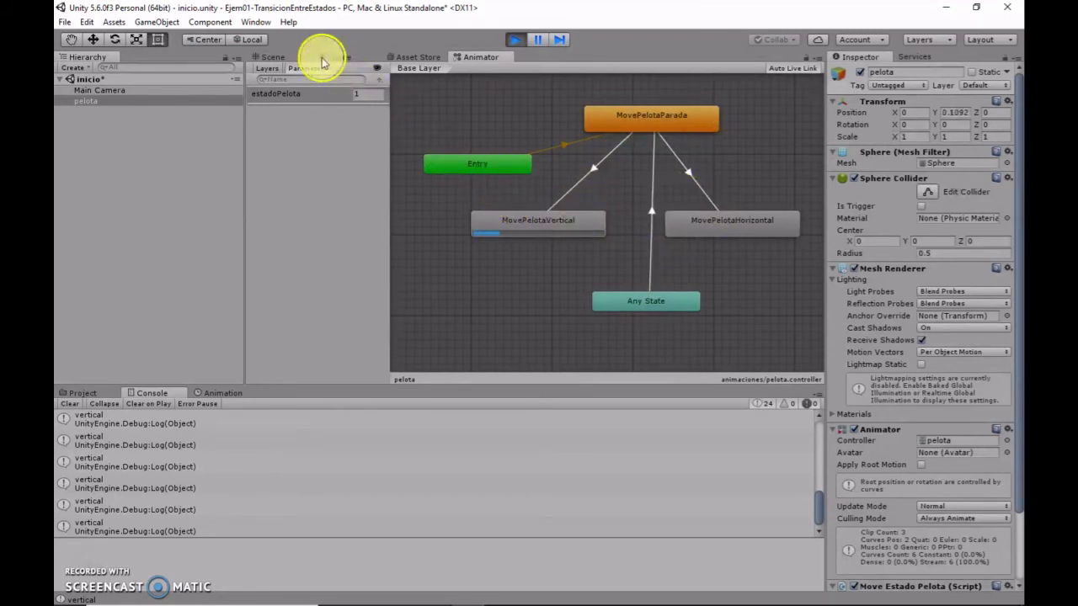
# - Restart play from the Game view until "horizontal" logs, then stop with the Animator showing
pyautogui.click(516, 43)
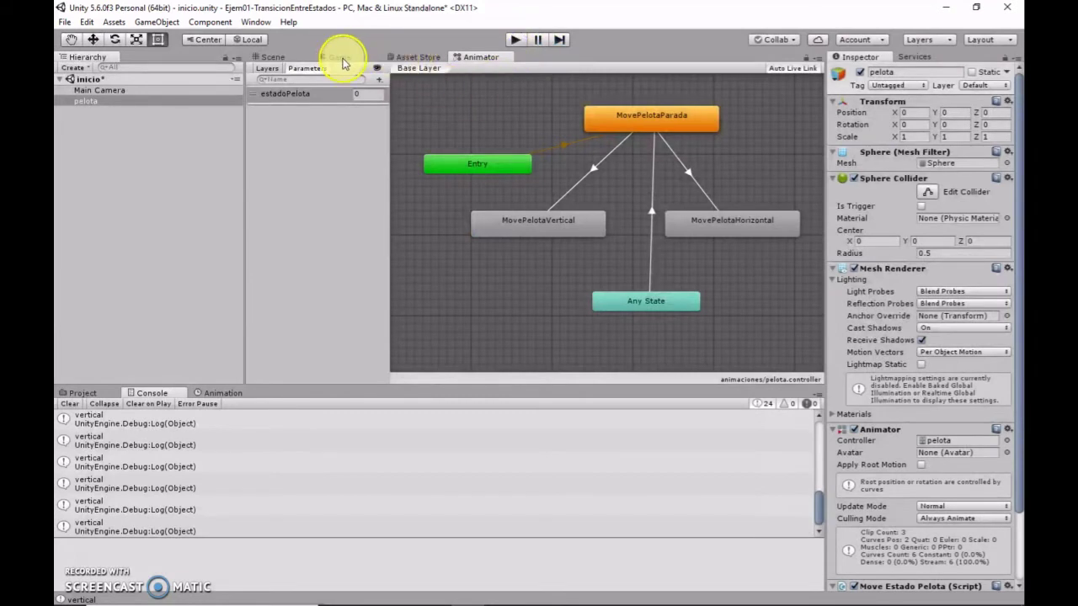
pyautogui.click(340, 57)
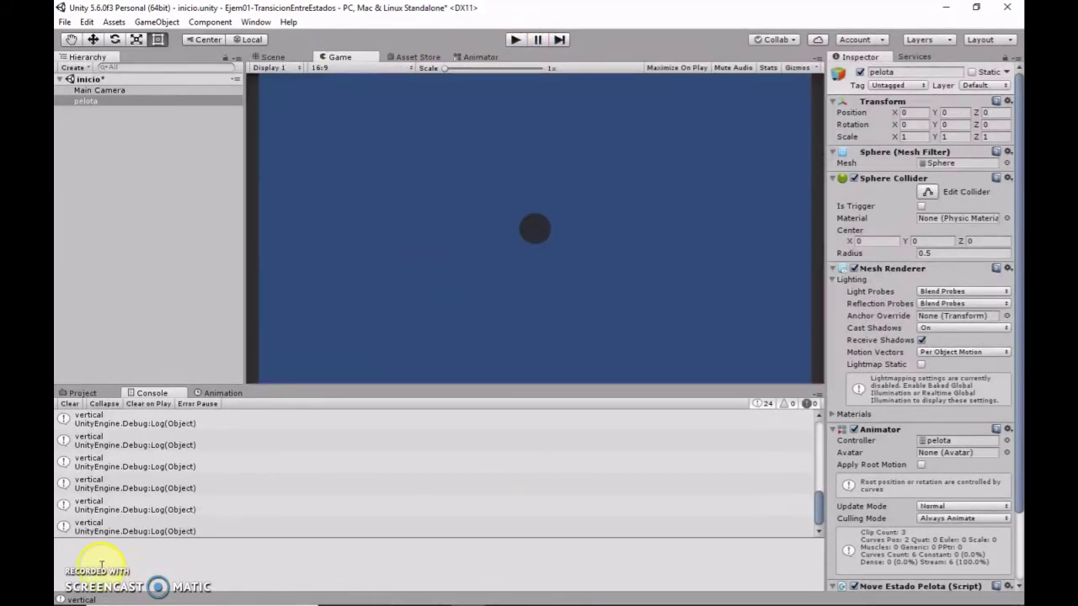
pyautogui.hotkey('ctrl', 'p')
pyautogui.click(560, 237)
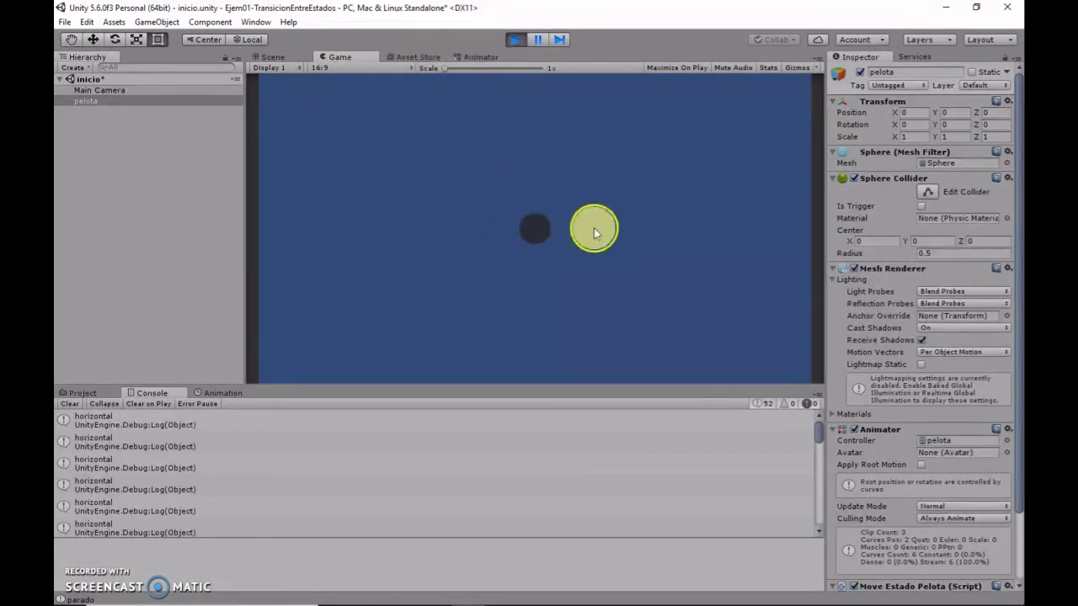
pyautogui.click(478, 56)
pyautogui.click(514, 40)
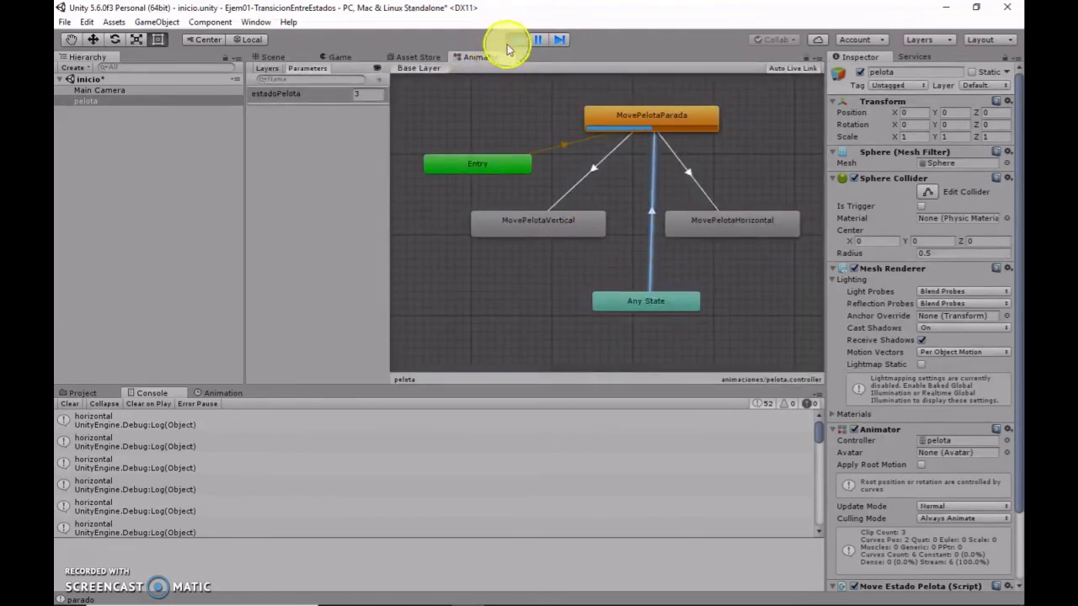
pyautogui.click(480, 56)
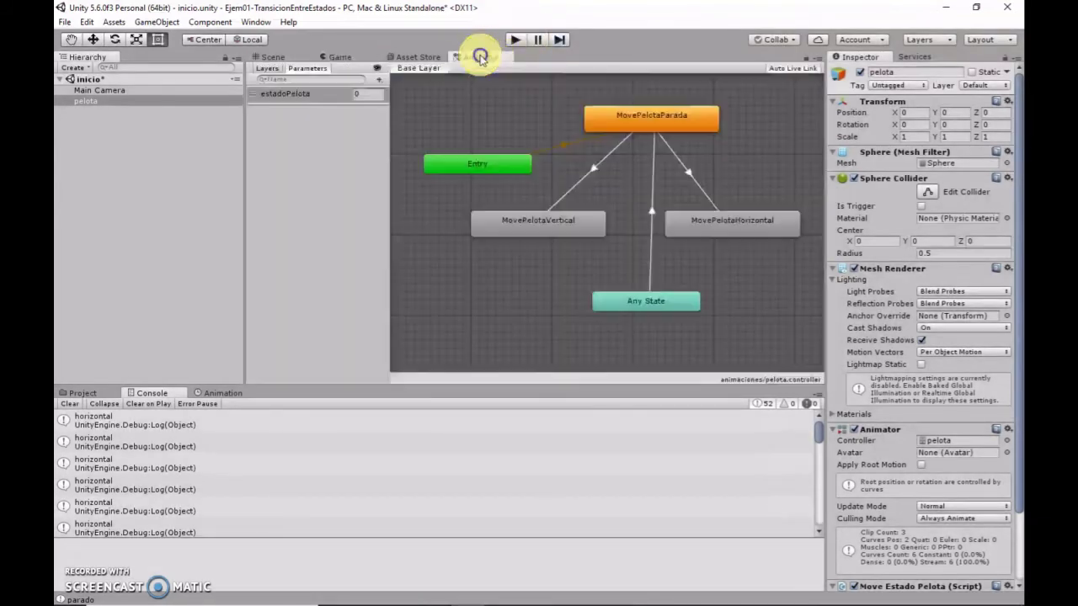
# - Create transitions both ways between MovePelotaVertical and MovePelotaHorizontal
pyautogui.rightClick(589, 233)
pyautogui.click(638, 237)
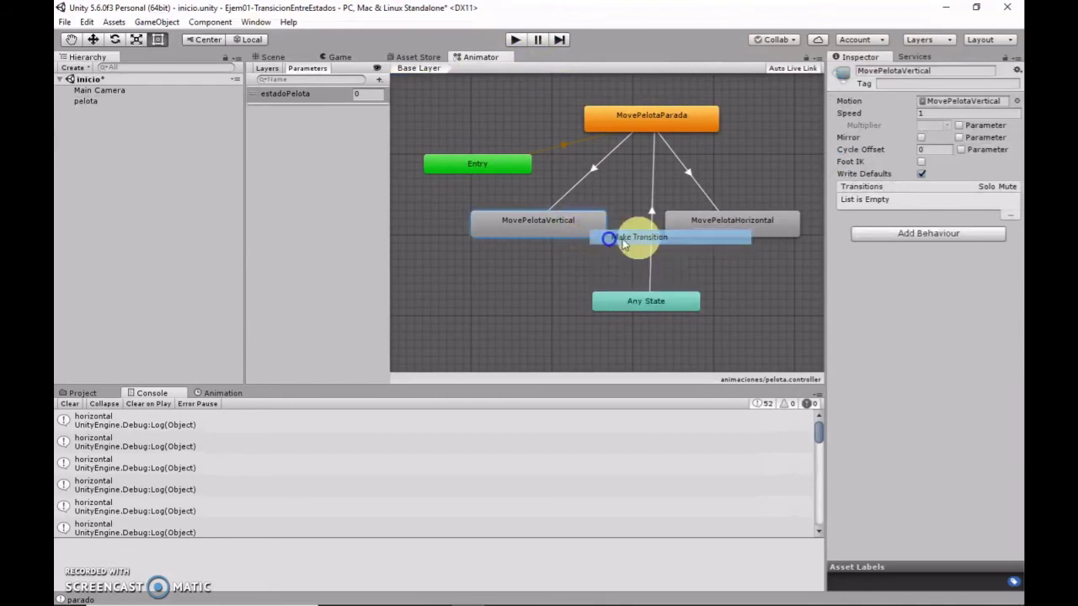
pyautogui.click(717, 232)
pyautogui.rightClick(713, 236)
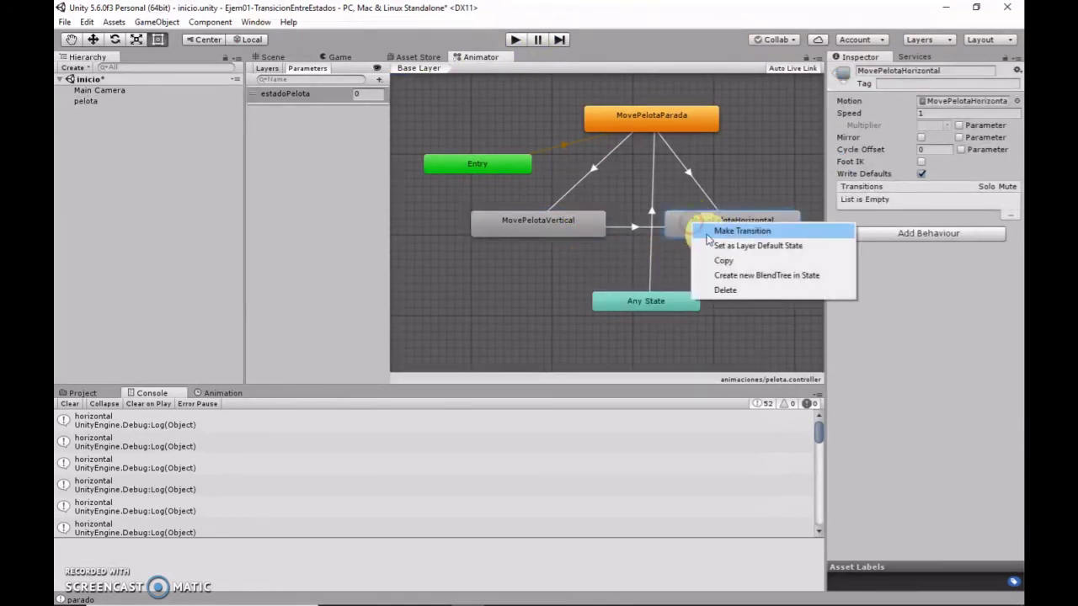
pyautogui.click(696, 230)
pyautogui.click(587, 225)
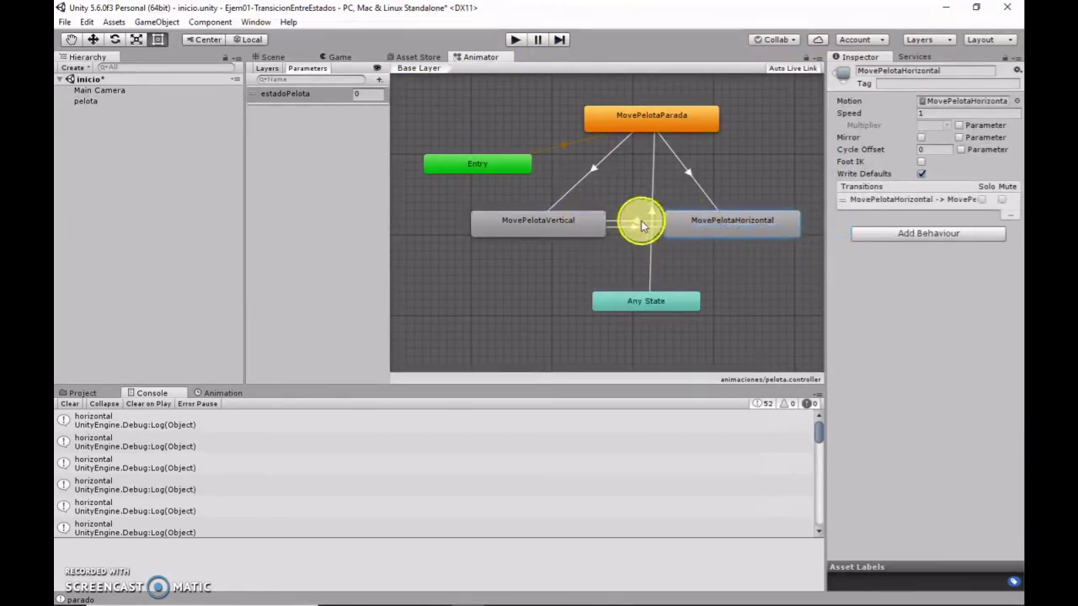
# - Give the Horizontal→Vertical transition an estadoPelota Equals condition
pyautogui.click(640, 221)
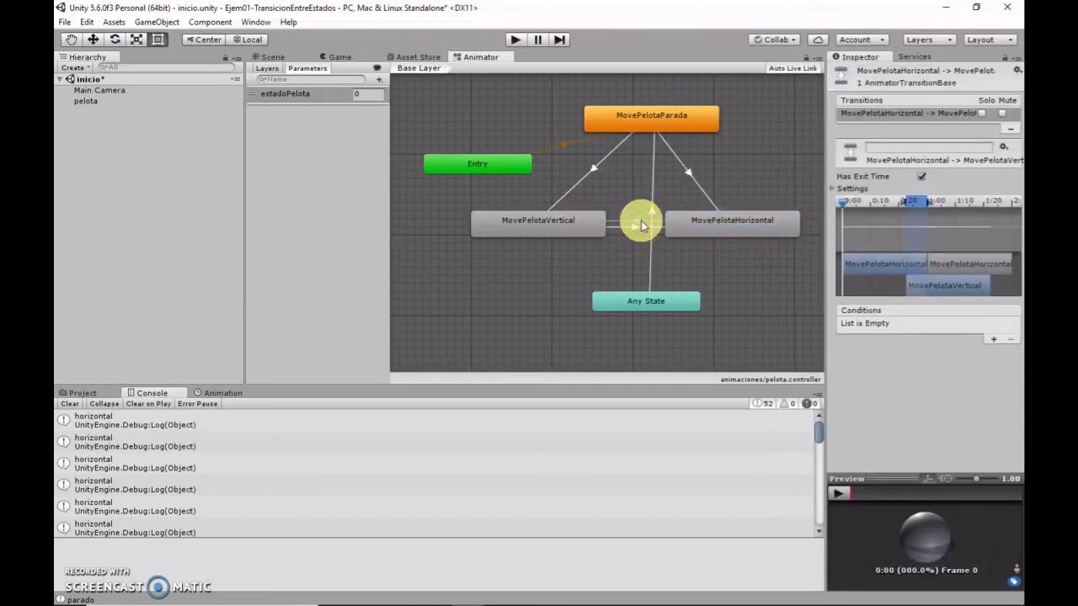
pyautogui.click(994, 338)
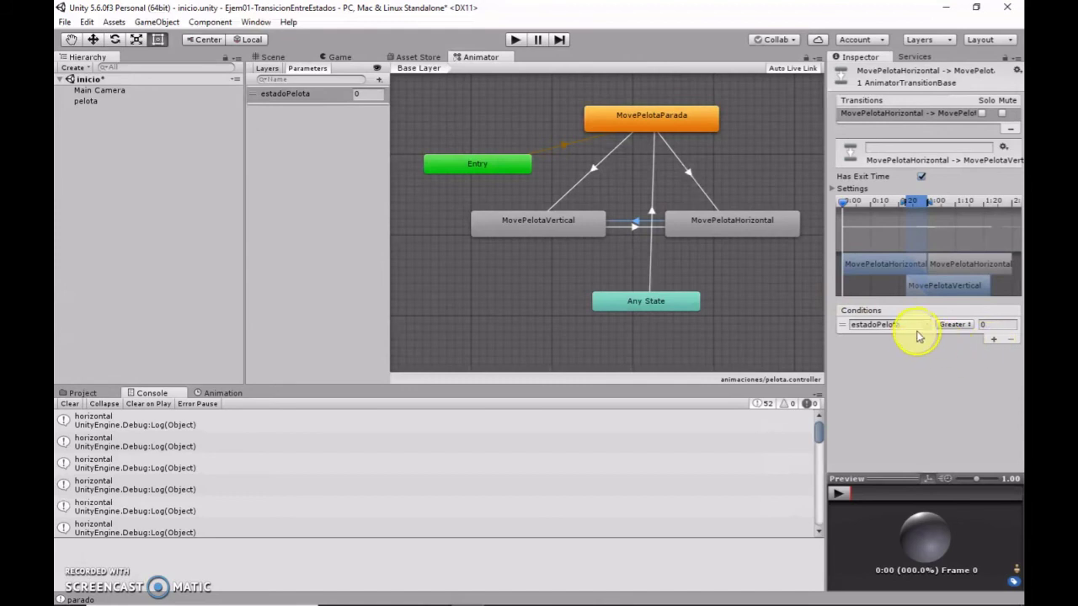
pyautogui.click(955, 324)
pyautogui.click(965, 369)
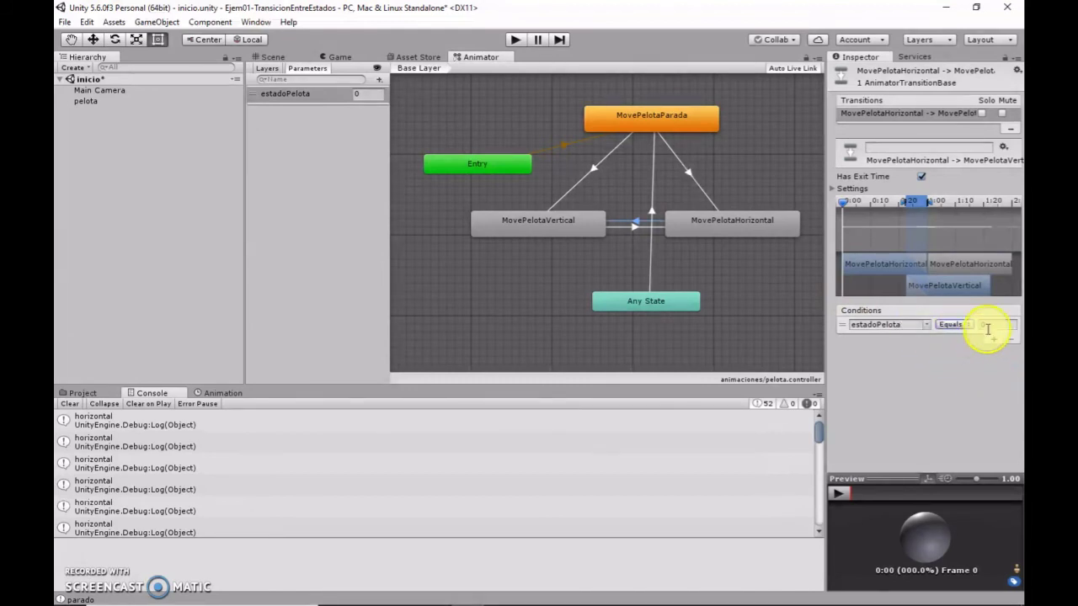
pyautogui.click(569, 195)
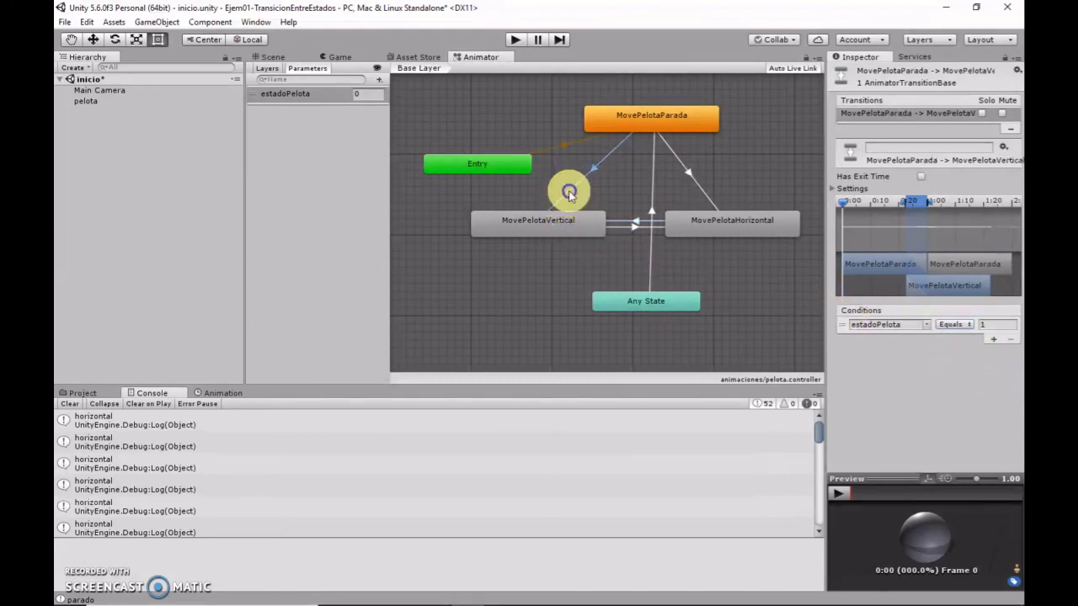
pyautogui.click(634, 223)
pyautogui.click(968, 325)
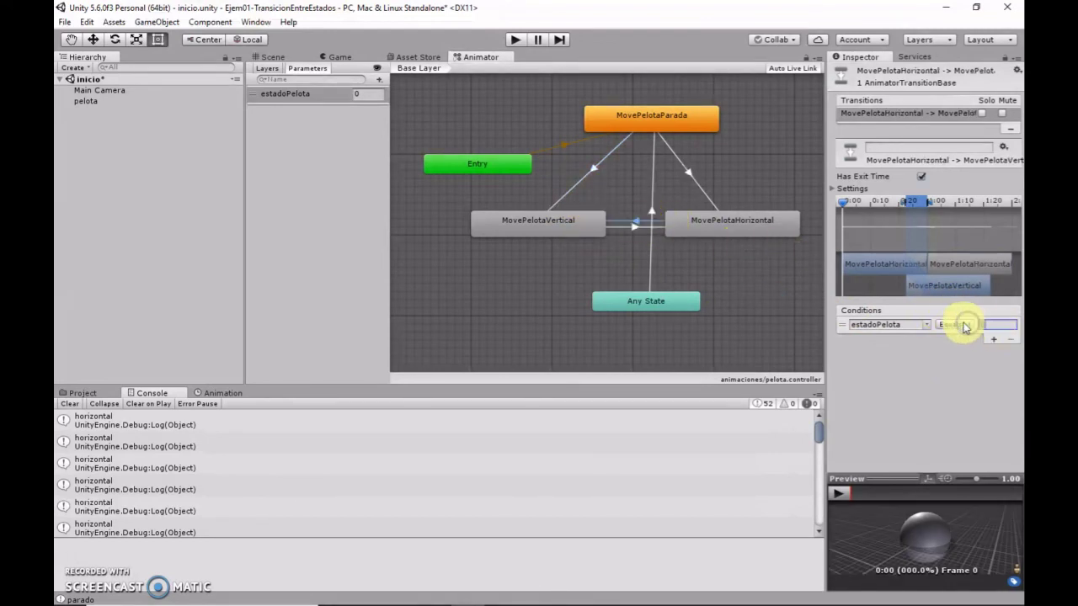
pyautogui.write('1')
# - Give the Vertical→Horizontal transition the condition estadoPelota Equals 2, then start play
pyautogui.click(636, 228)
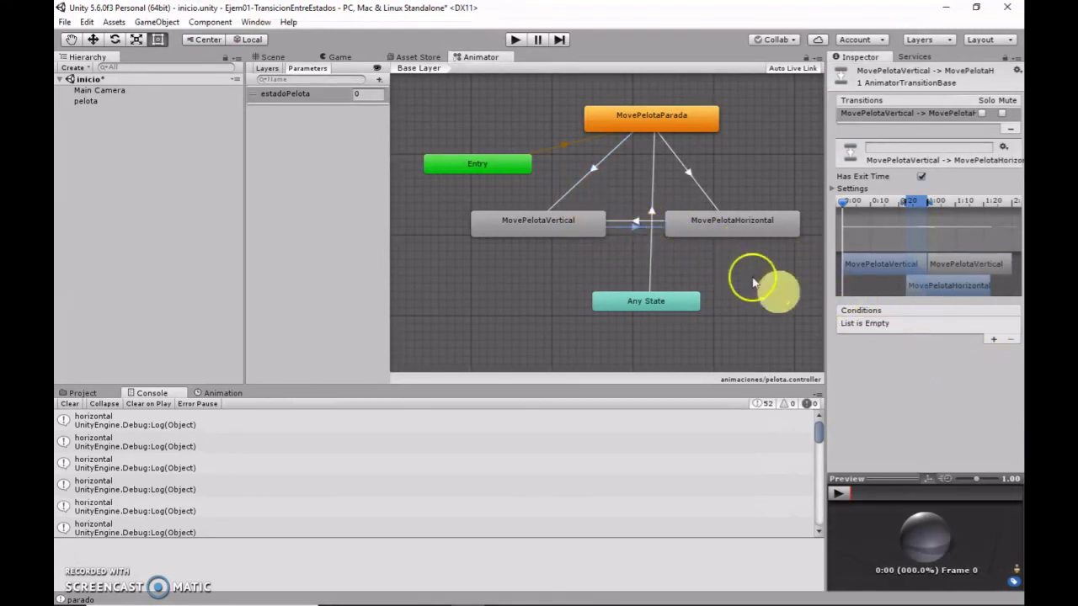
pyautogui.click(996, 343)
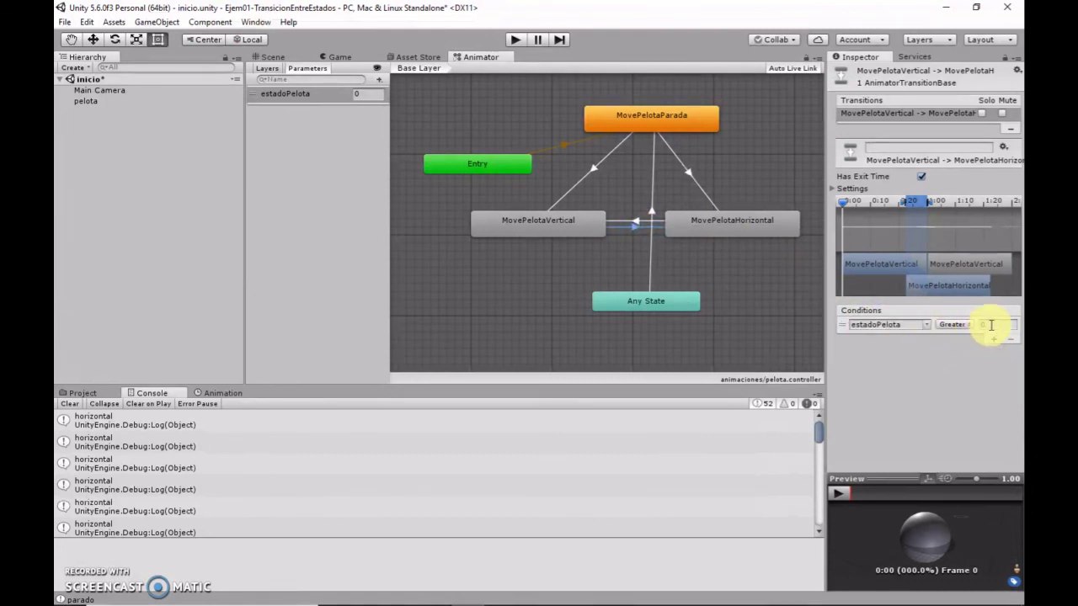
pyautogui.click(960, 324)
pyautogui.click(965, 368)
pyautogui.click(987, 324)
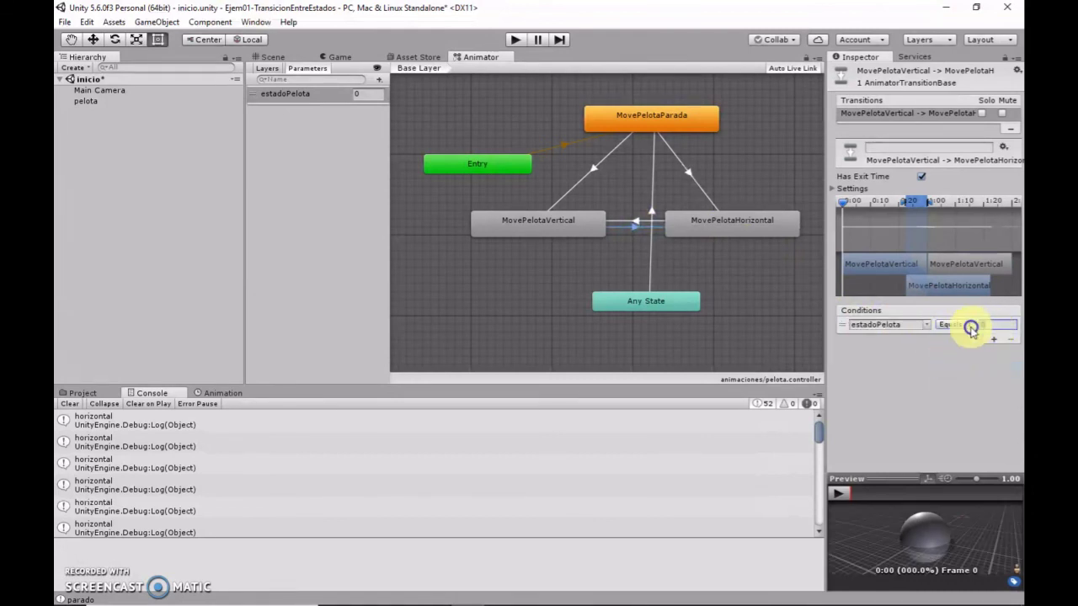
pyautogui.write('2')
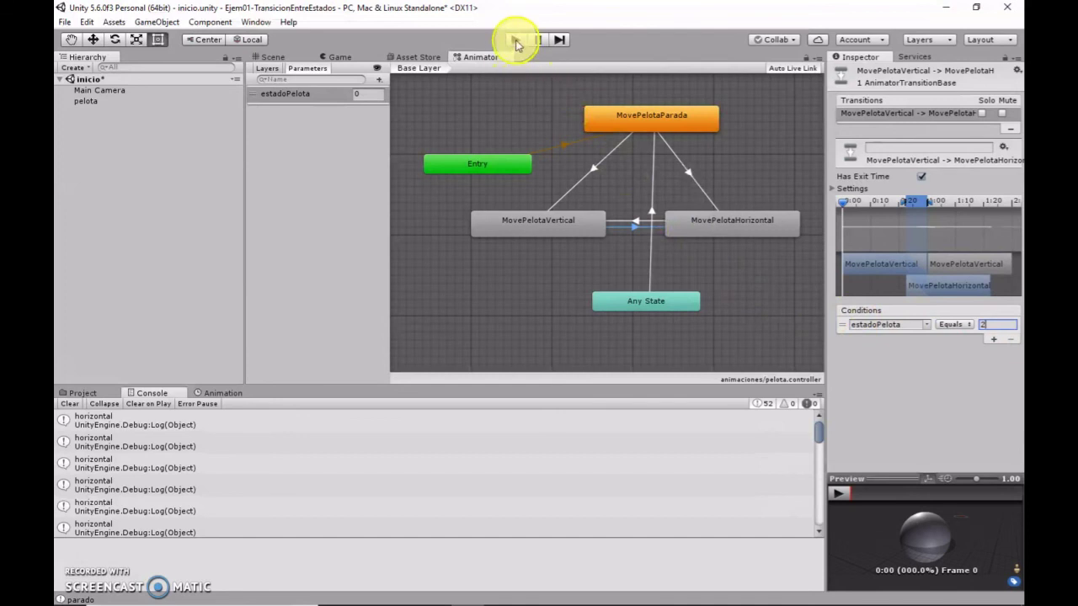
pyautogui.click(514, 40)
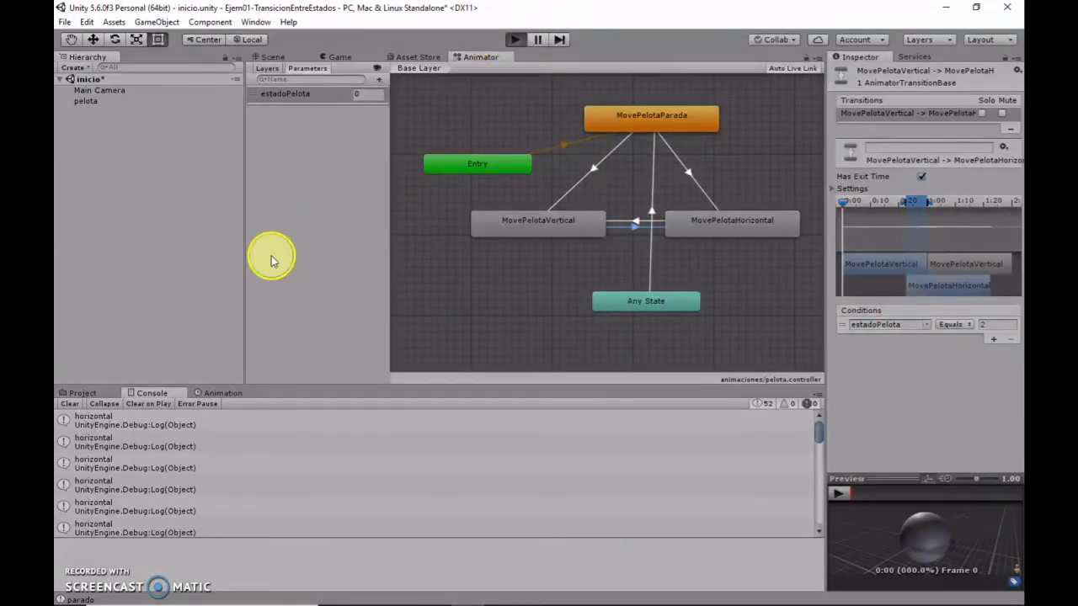
# - Watch the ball switch between vertical and horizontal moves in the Game view
pyautogui.click(327, 59)
pyautogui.click(412, 165)
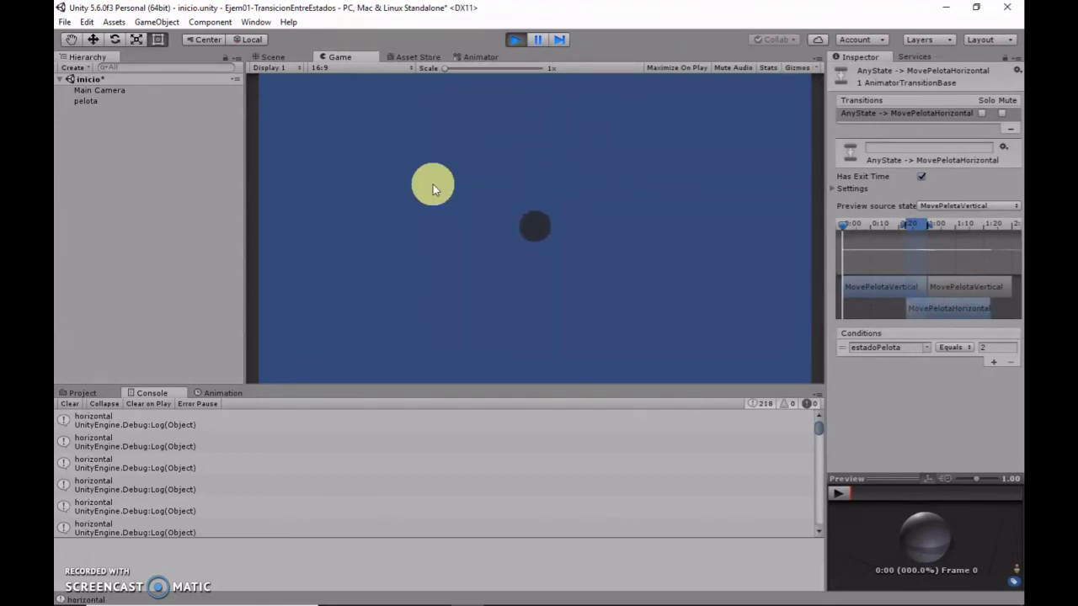
pyautogui.click(428, 184)
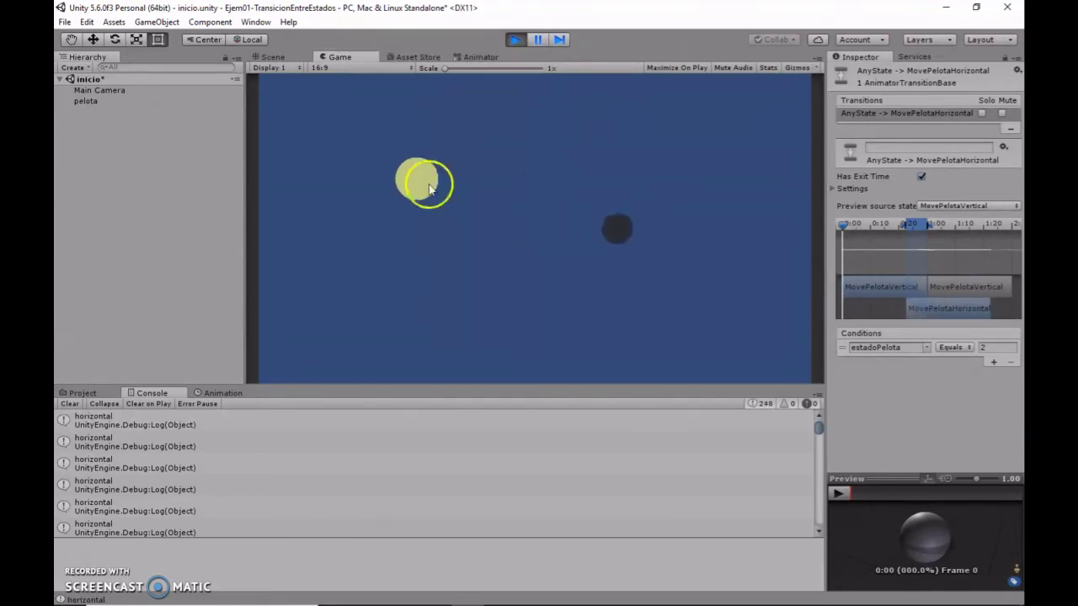